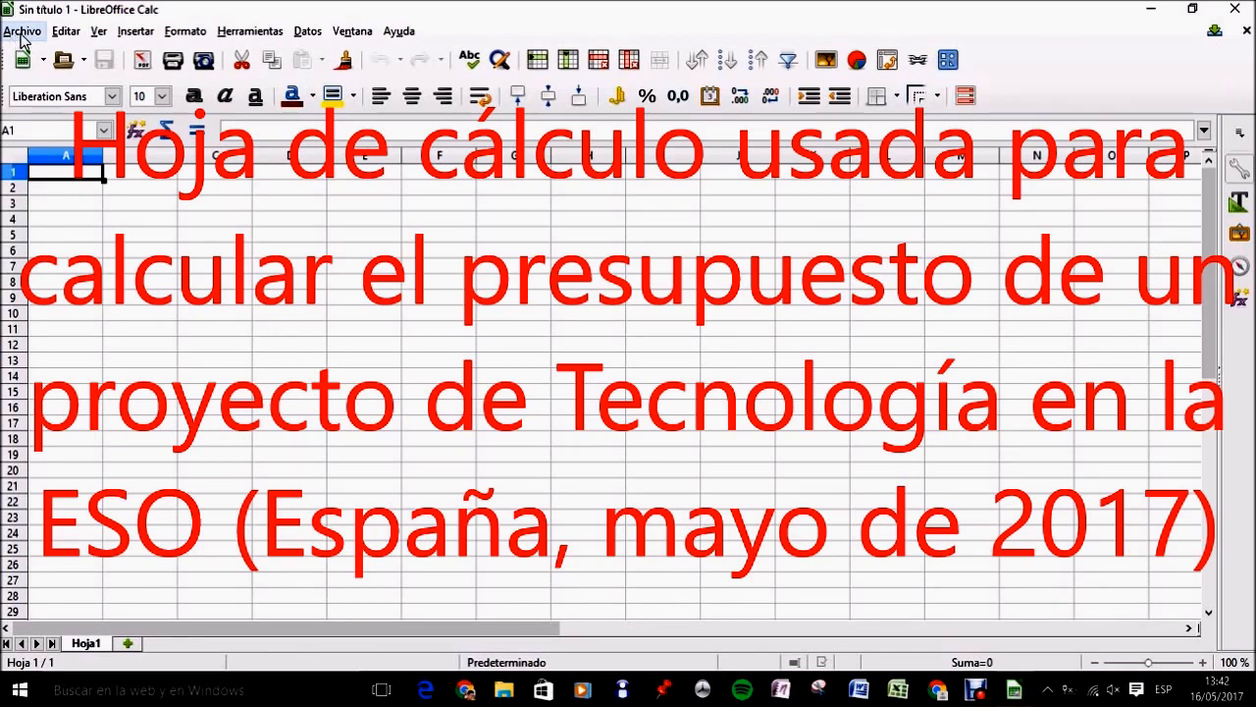
Step: Save the new spreadsheet in the Documents folder as an ODF spreadsheet named "Presupuestodelproyecto"
left_click(20, 33)
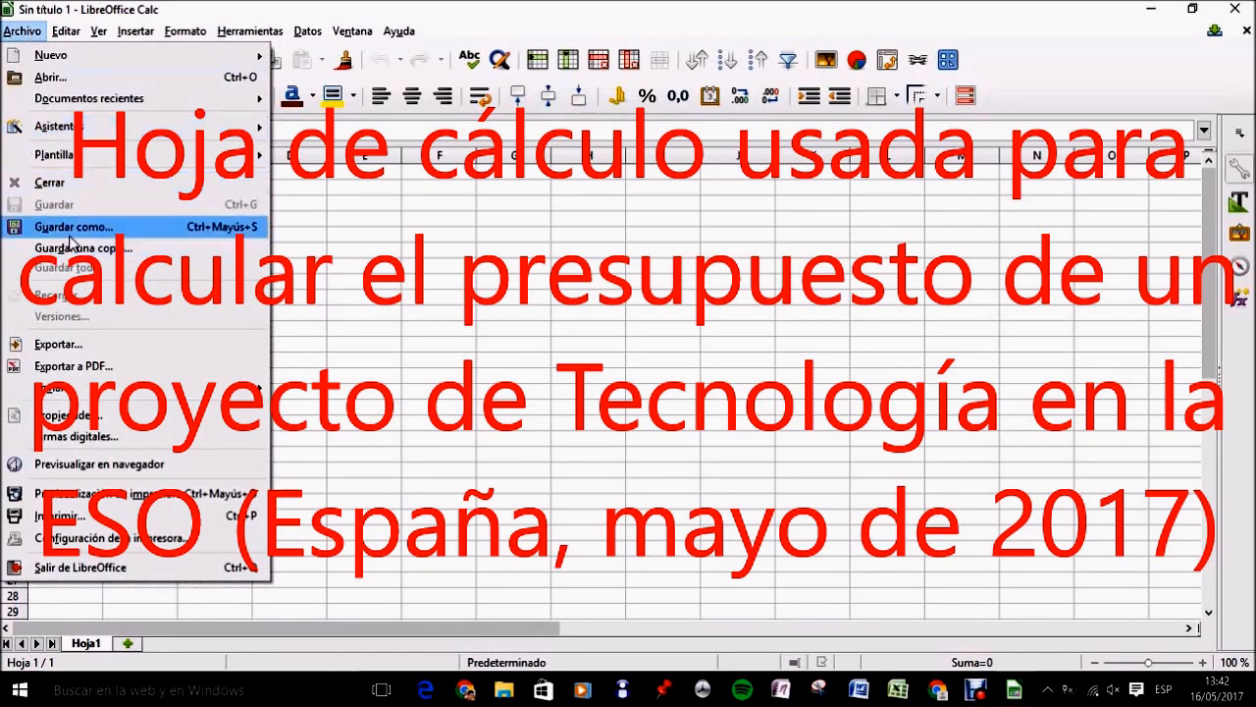
left_click(72, 233)
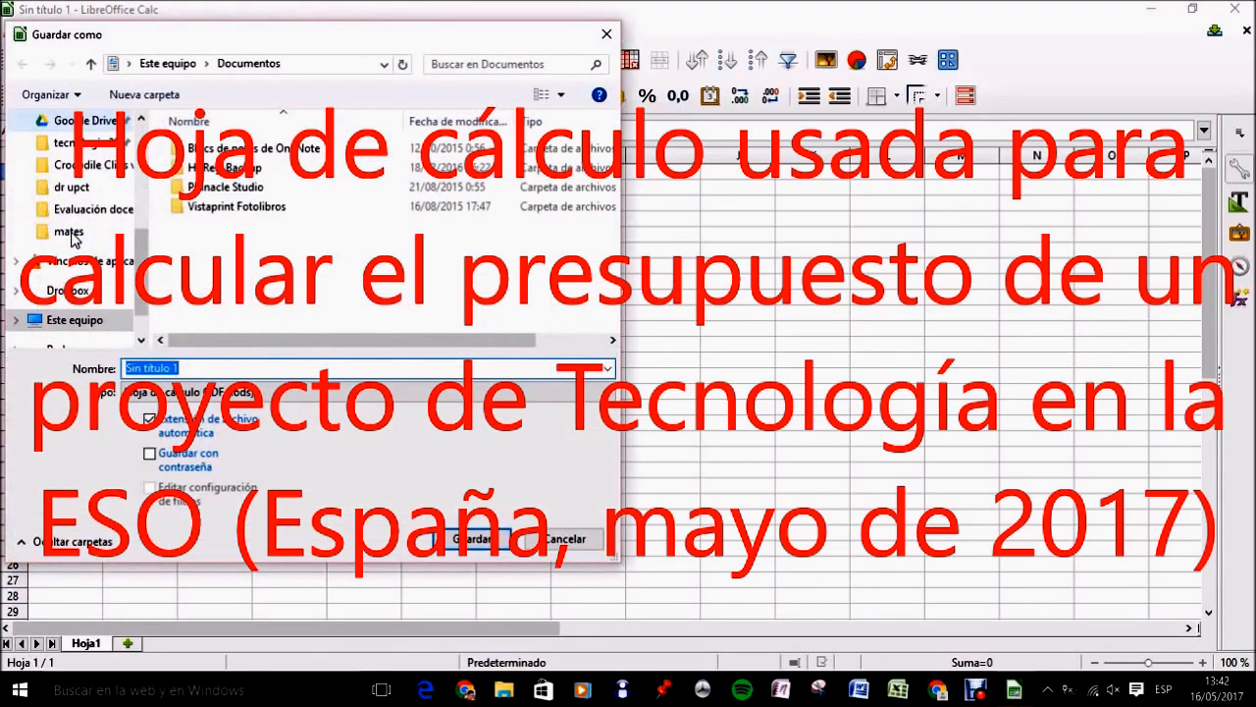
scroll(74, 241, "down", 3)
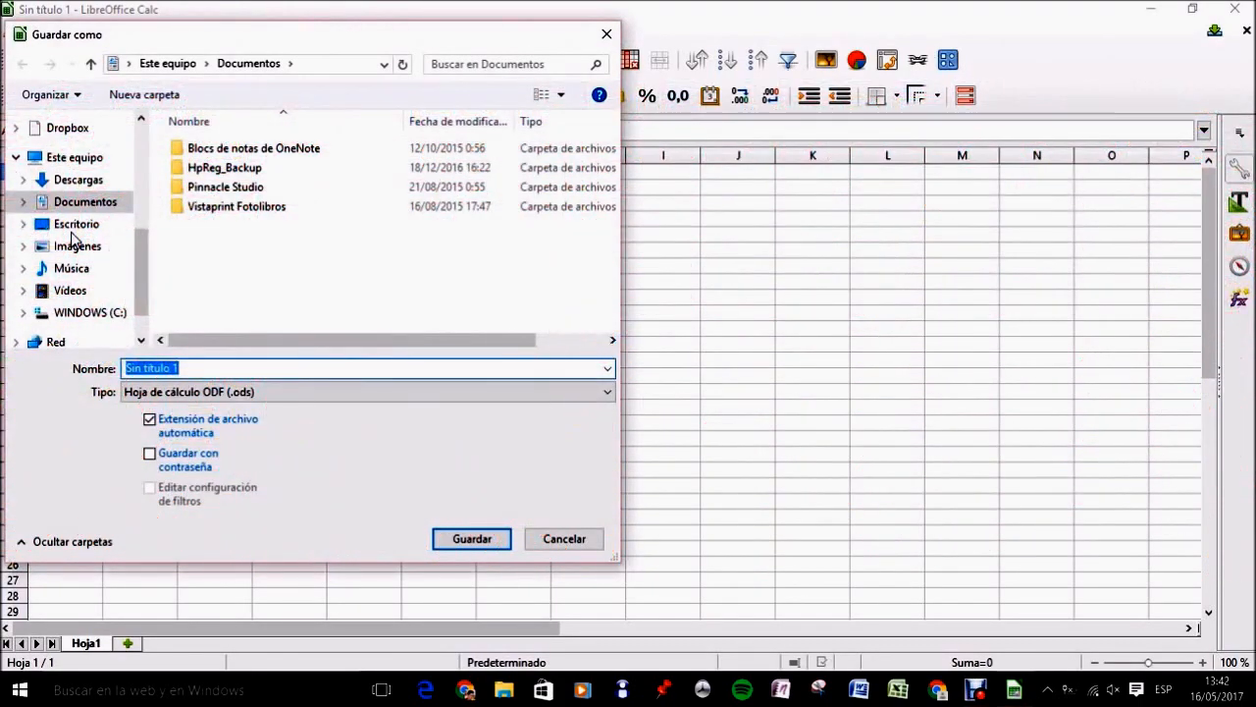
type("Pres")
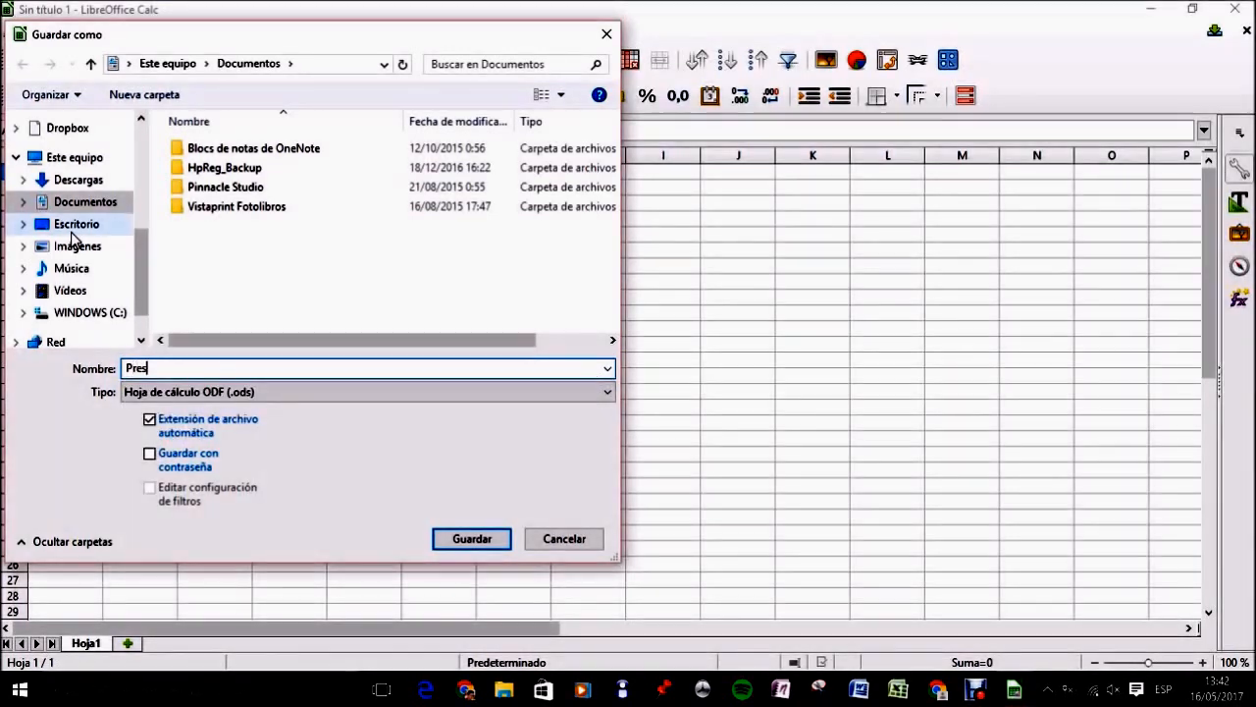
type("upuestodel")
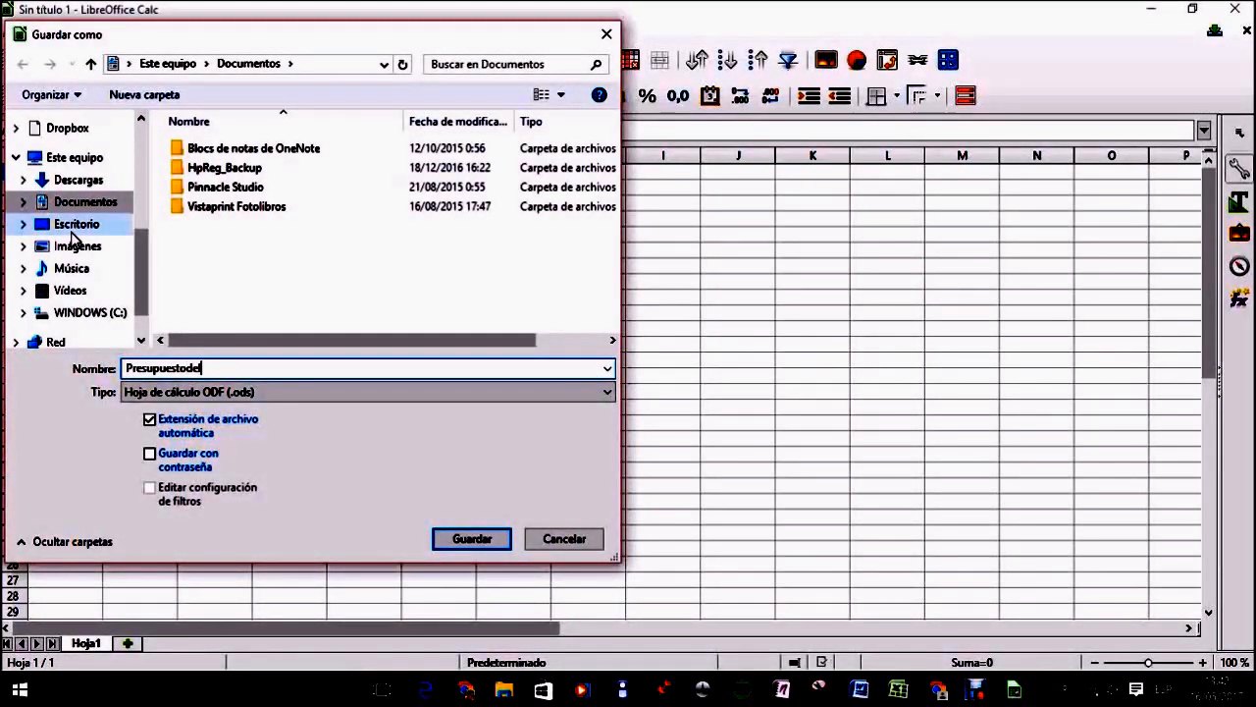
type("proyecto")
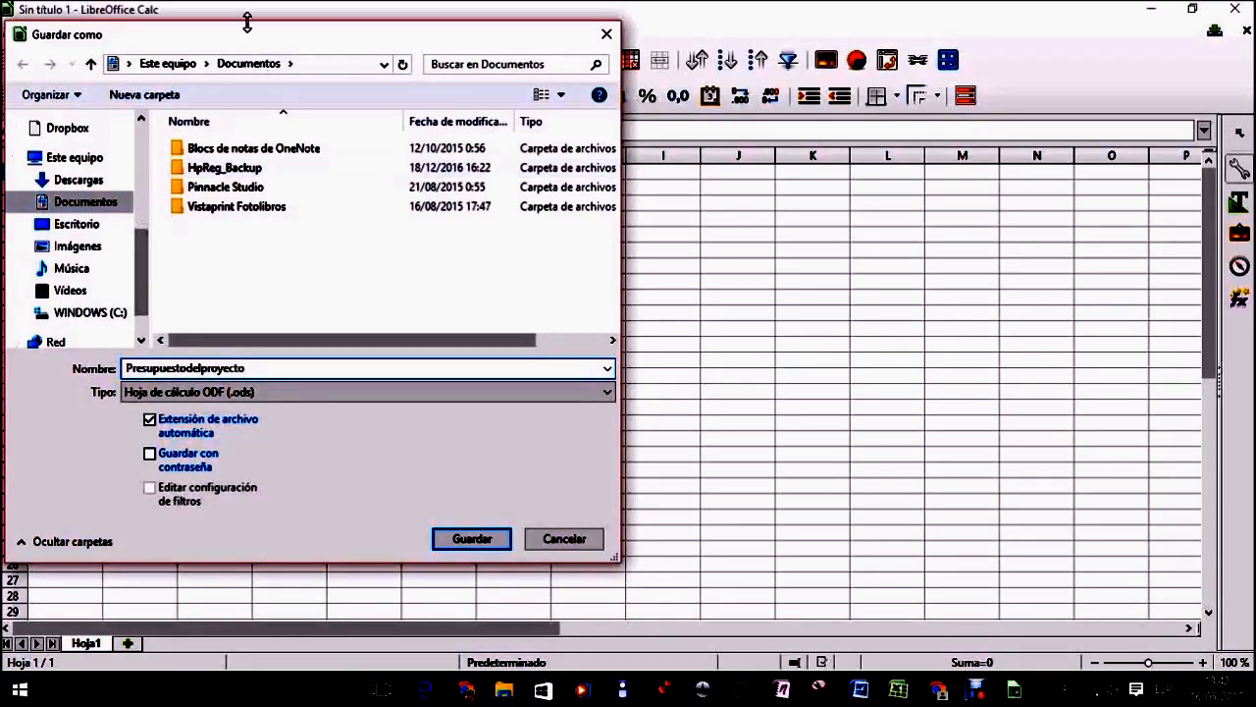
left_click(469, 538)
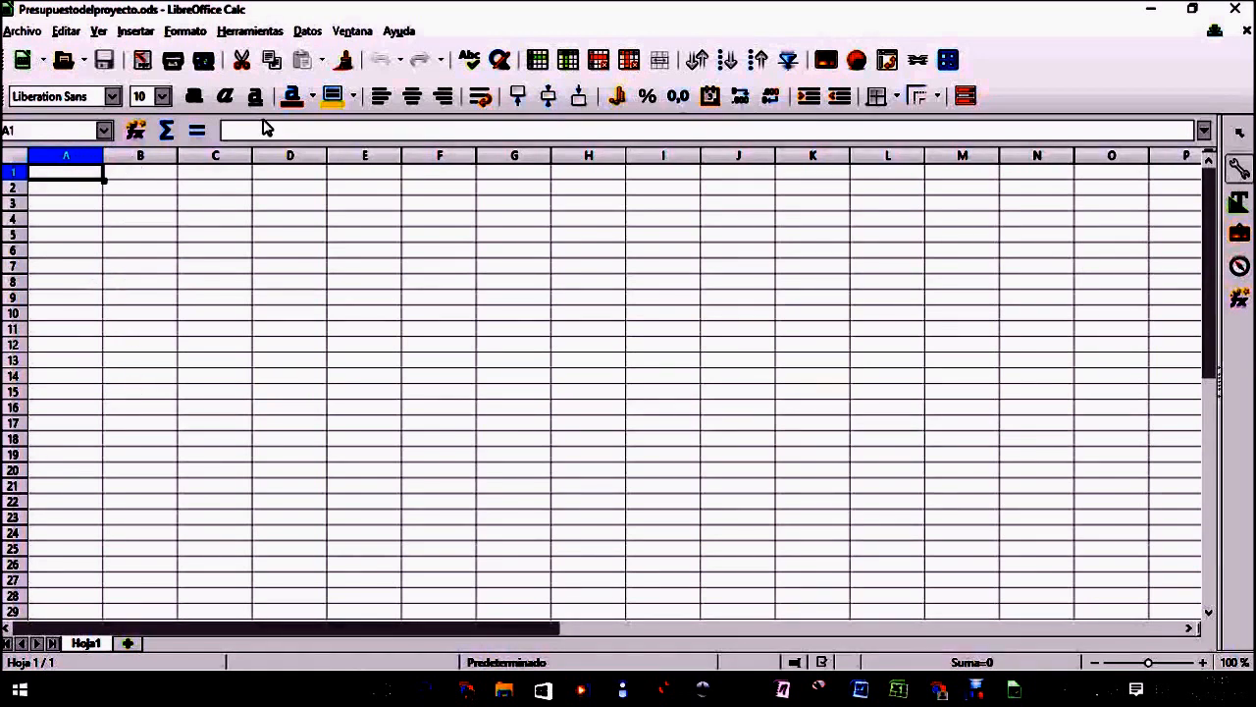
left_click(284, 313)
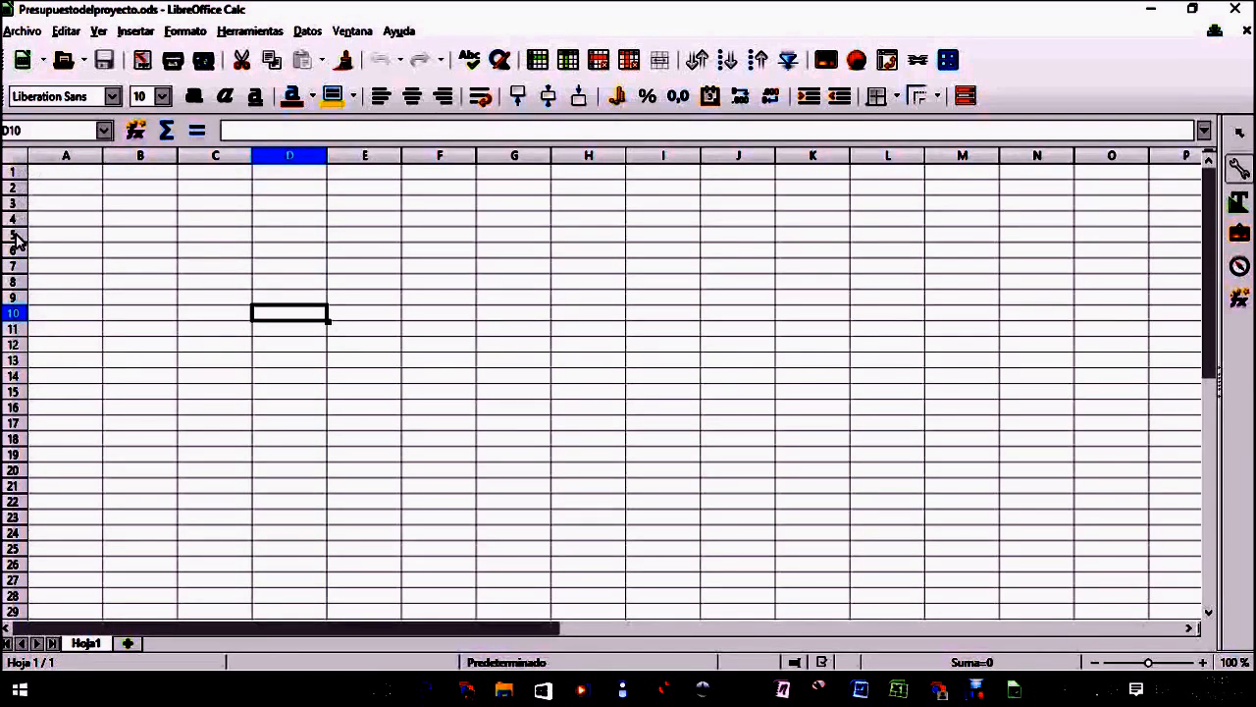
left_click(83, 173)
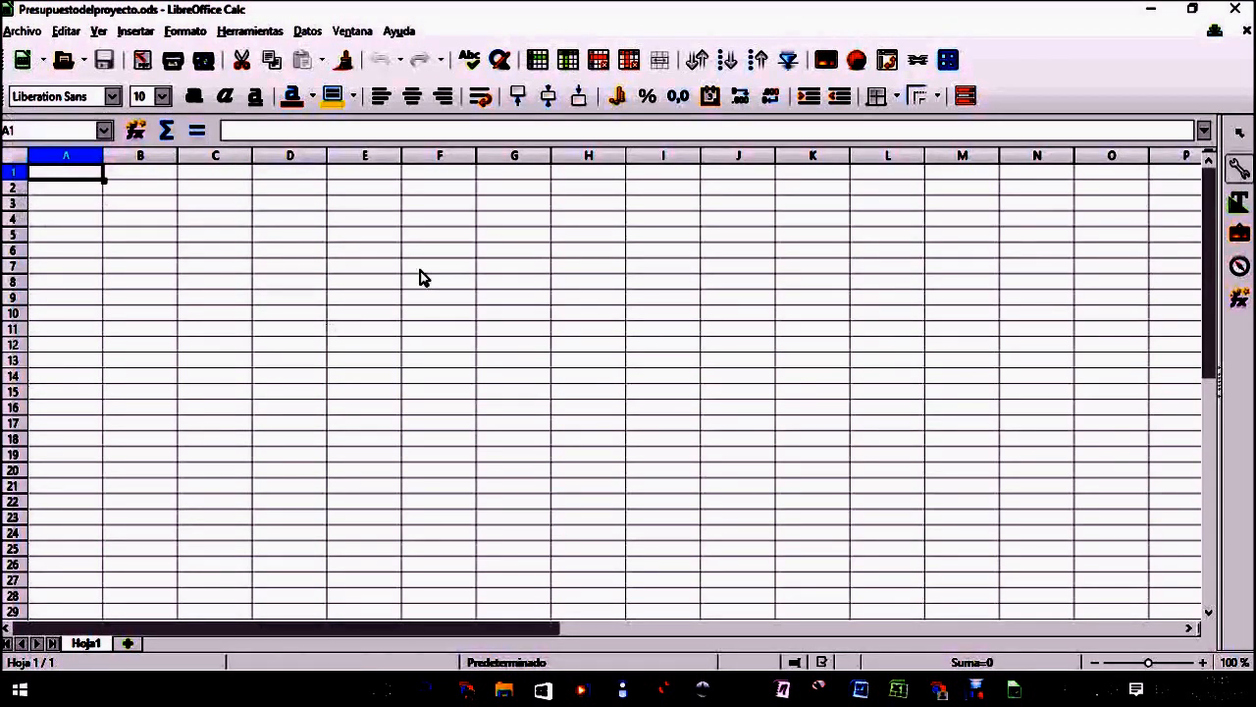
left_click(494, 300)
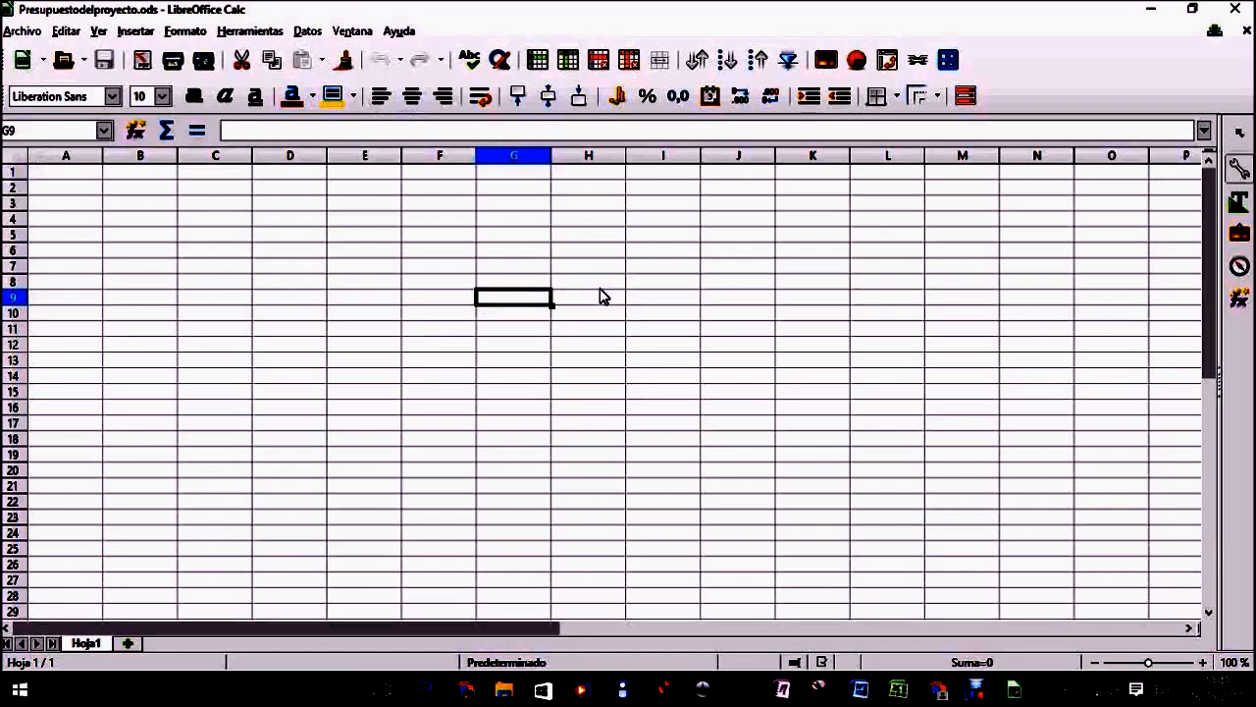
Step: Merge cells A1 to E1 into a single cell
left_click(80, 175)
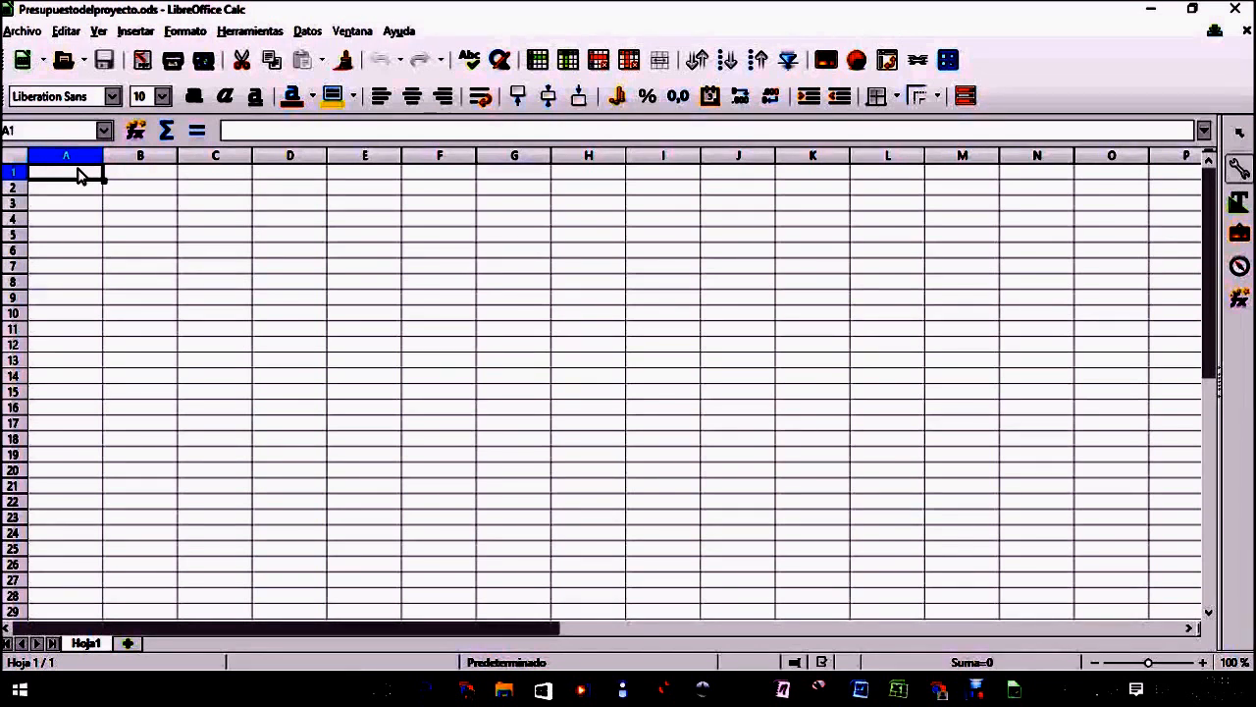
left_click_drag(81, 176, 354, 186)
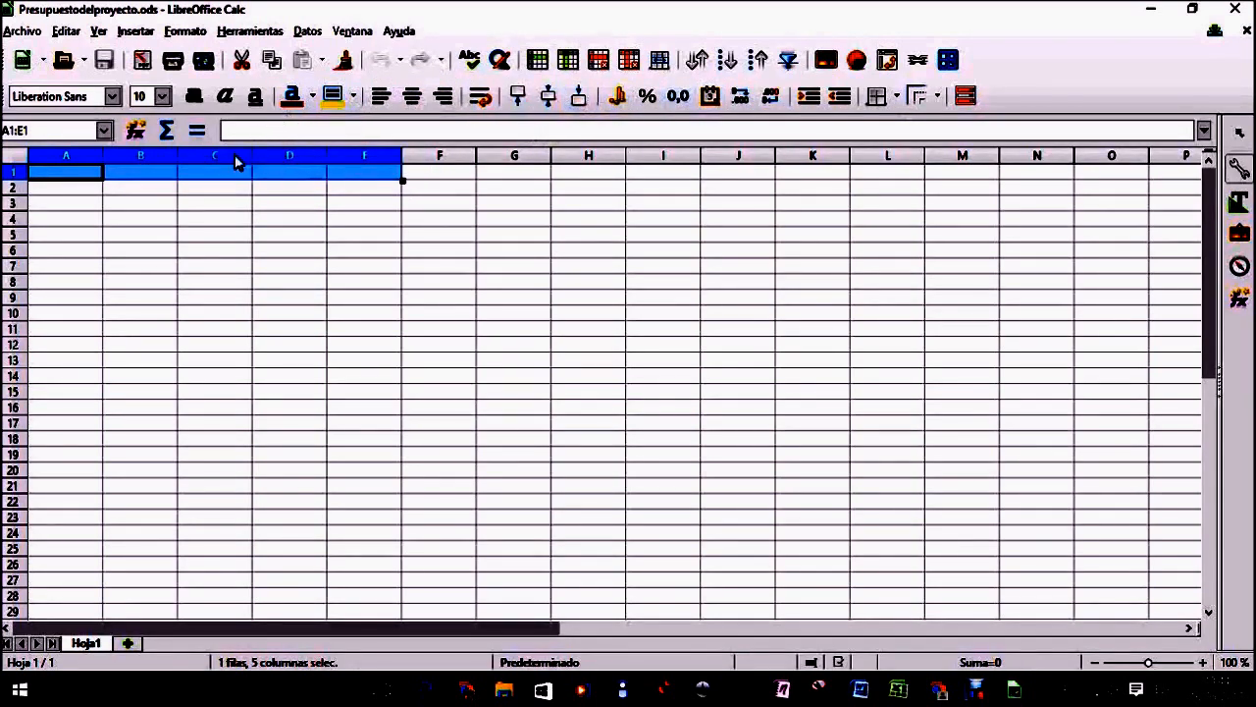
right_click(216, 175)
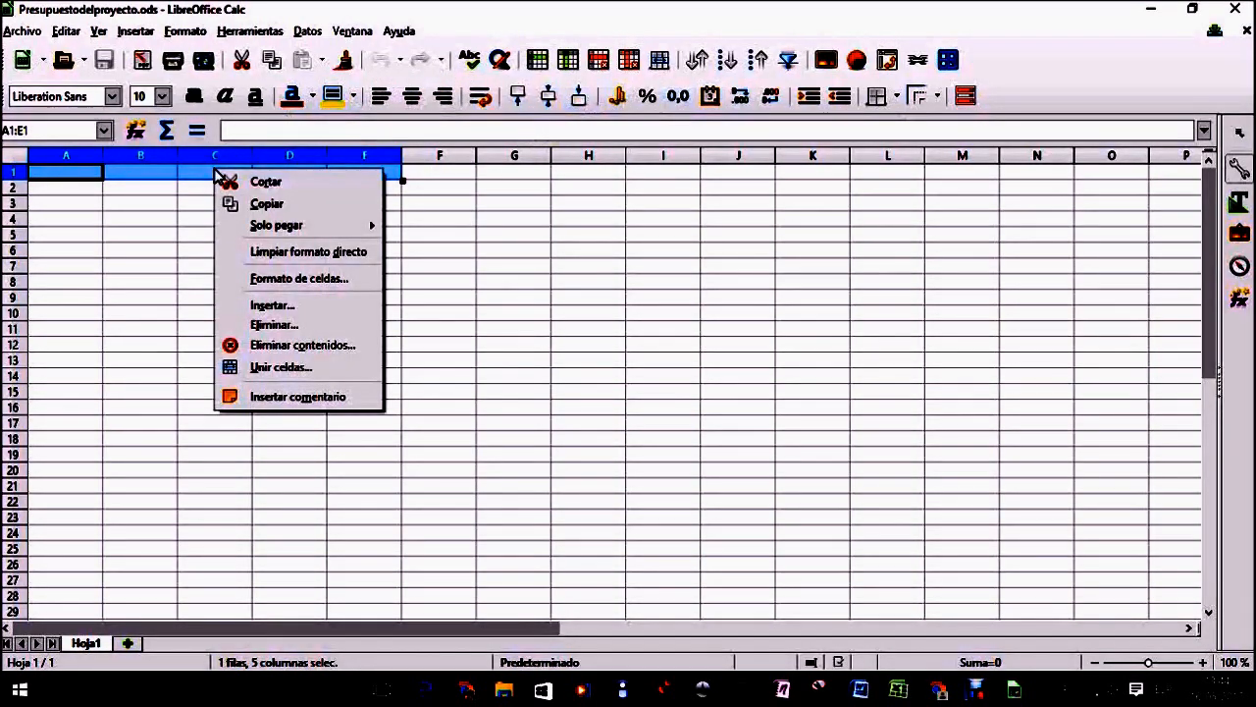
left_click(277, 368)
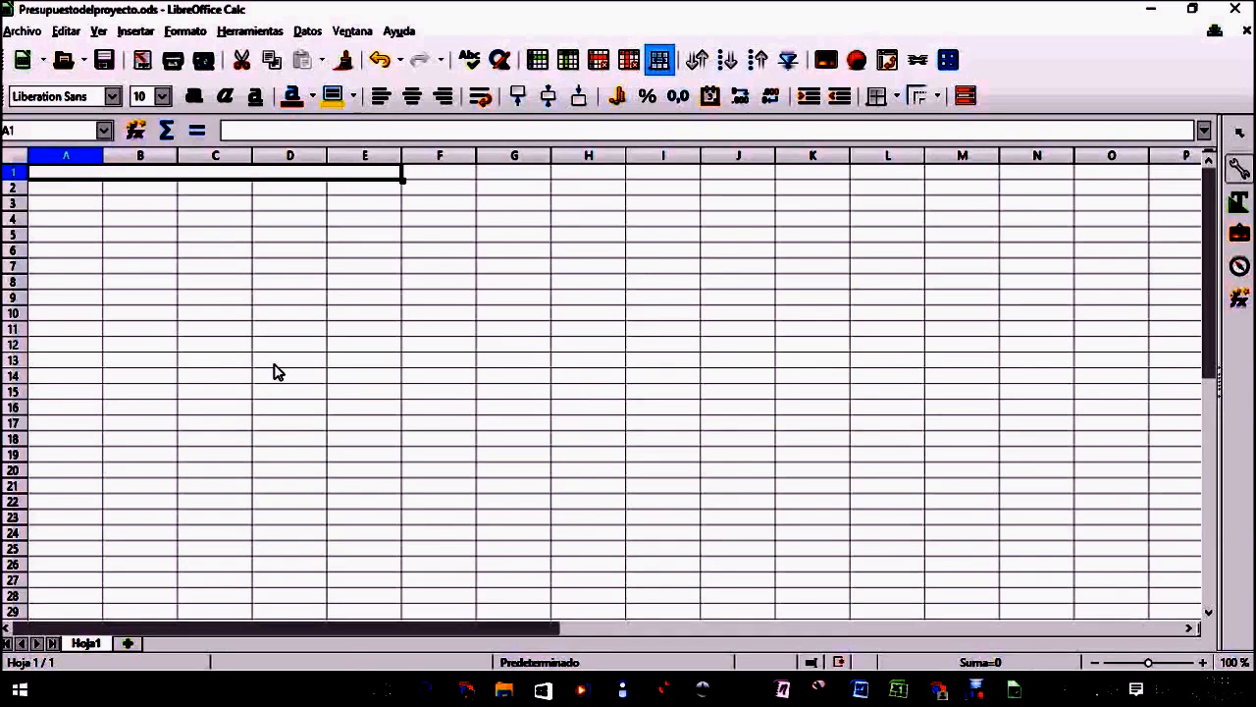
Step: Enter the centred title "Presupuesto del proyecto" in the merged cell A1 and centre-align columns A to E
type("P")
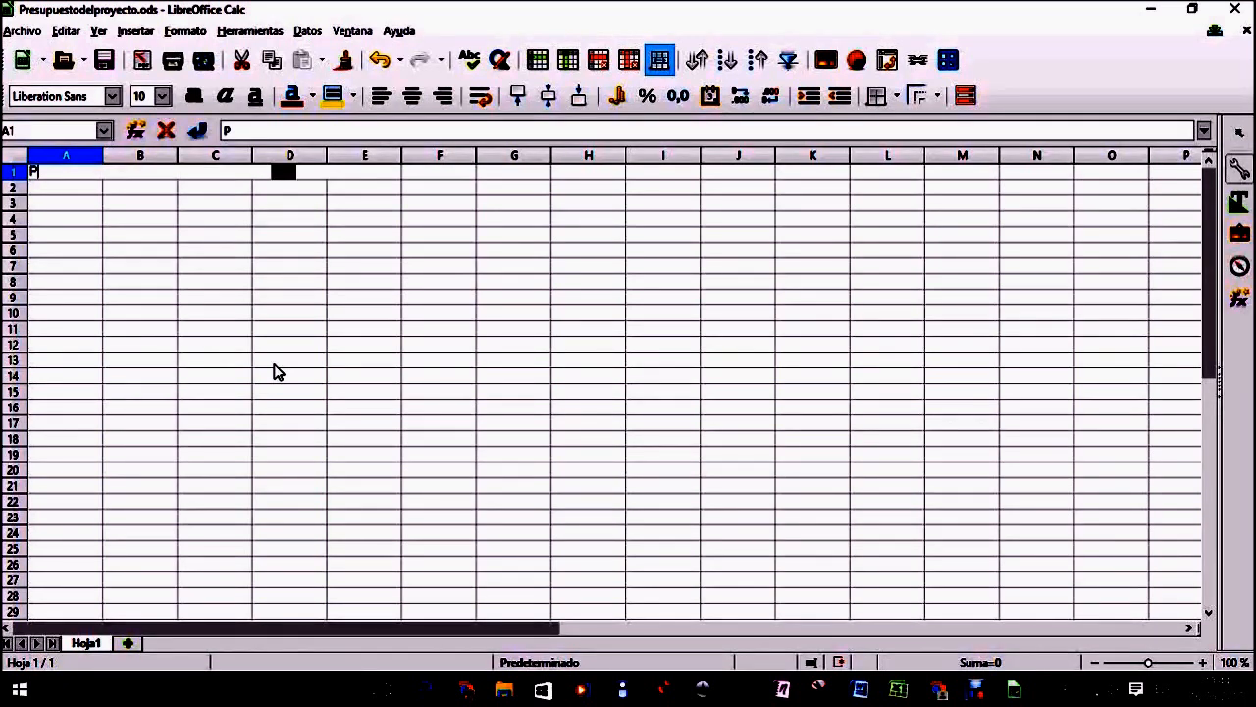
type("resupuesto de")
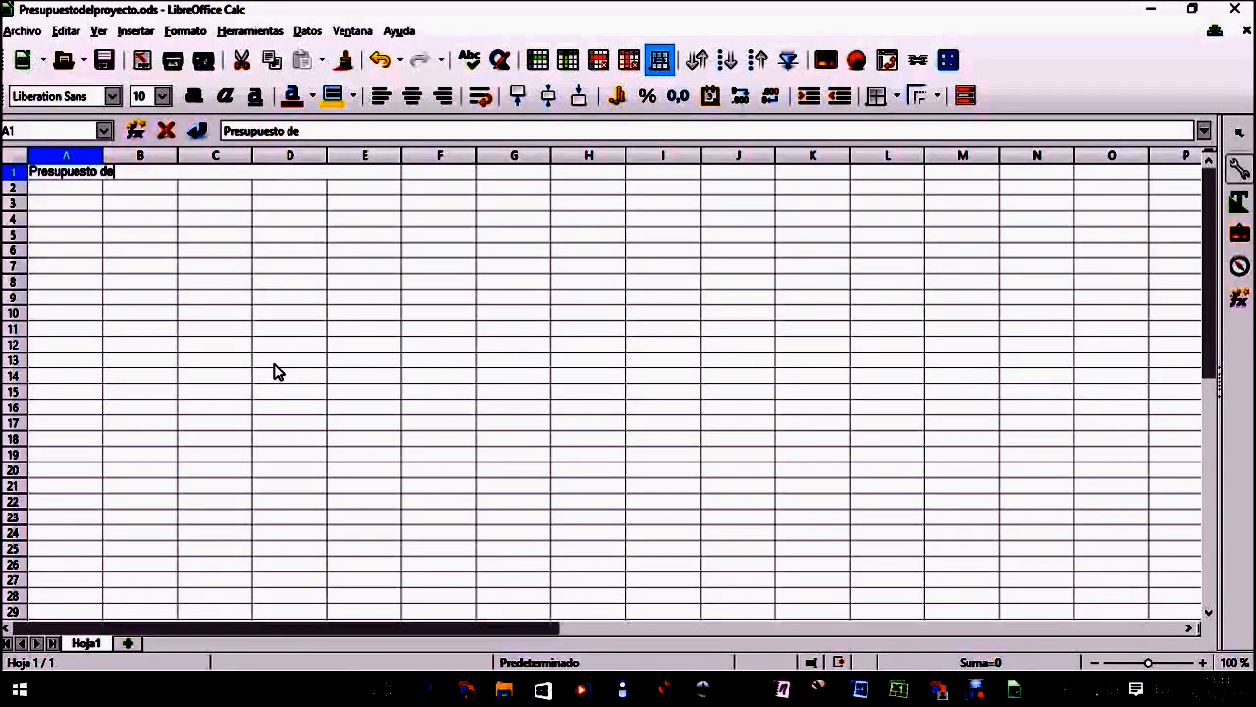
type("l proyecto")
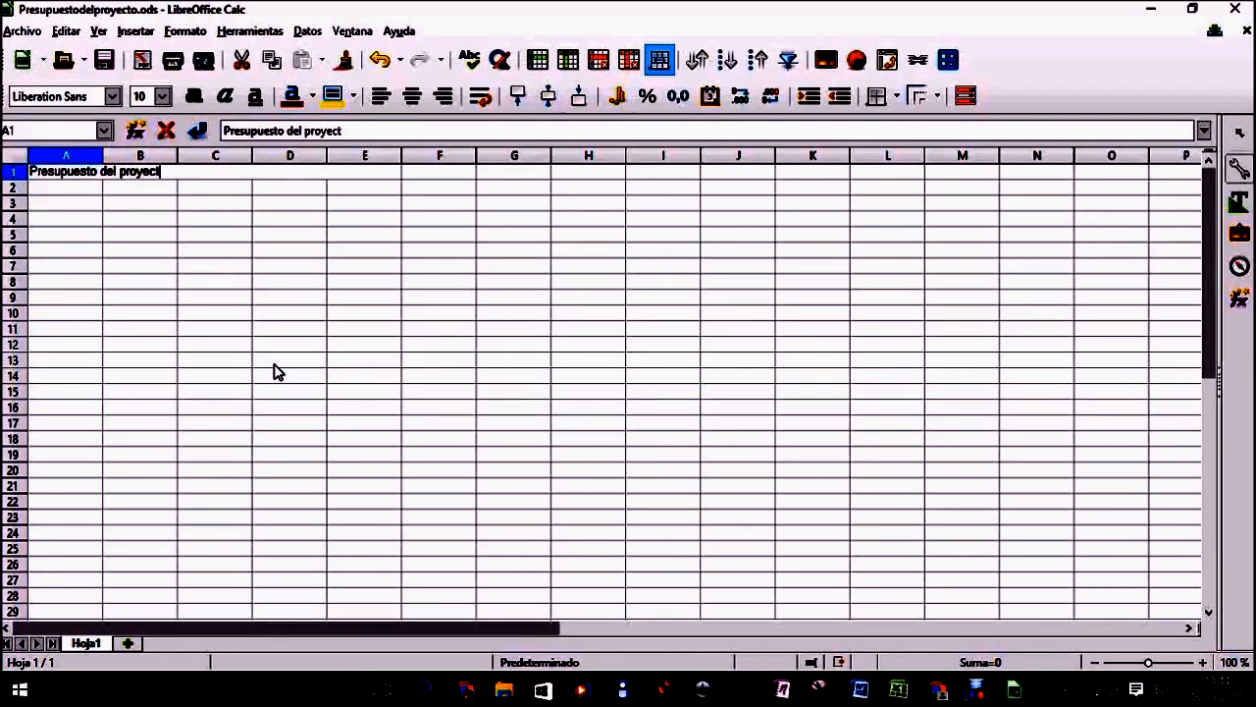
left_click(413, 96)
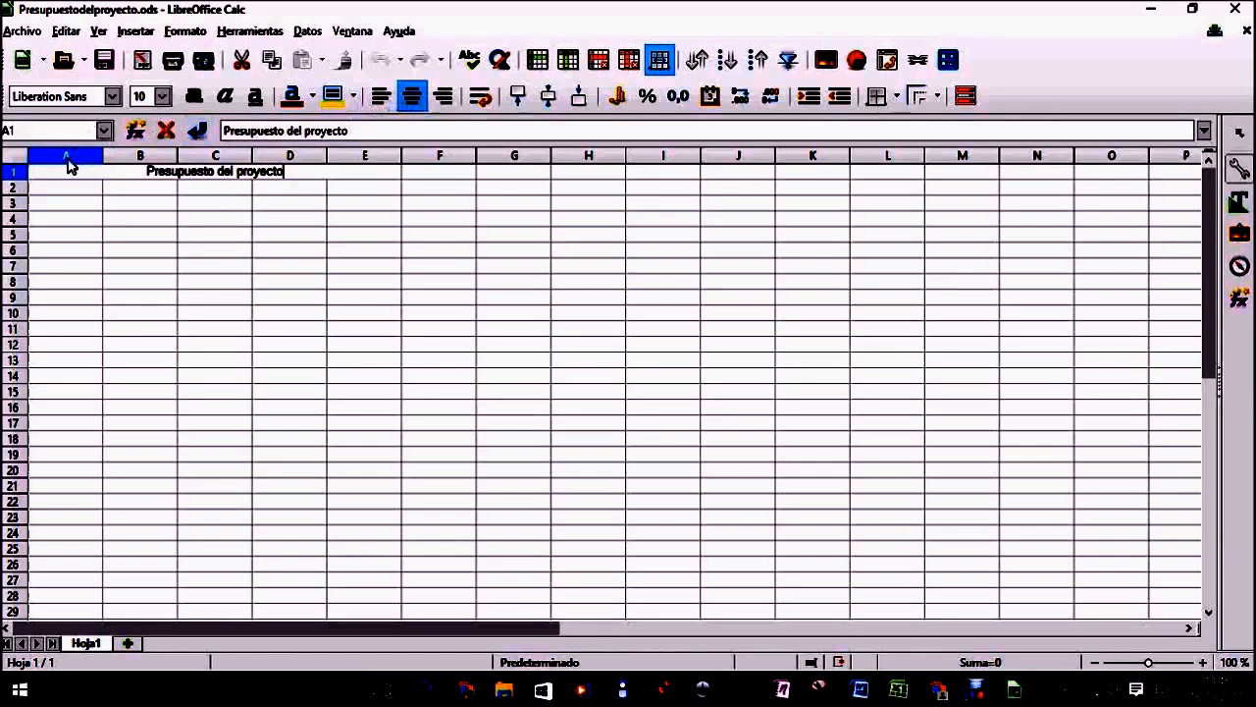
left_click_drag(68, 159, 354, 160)
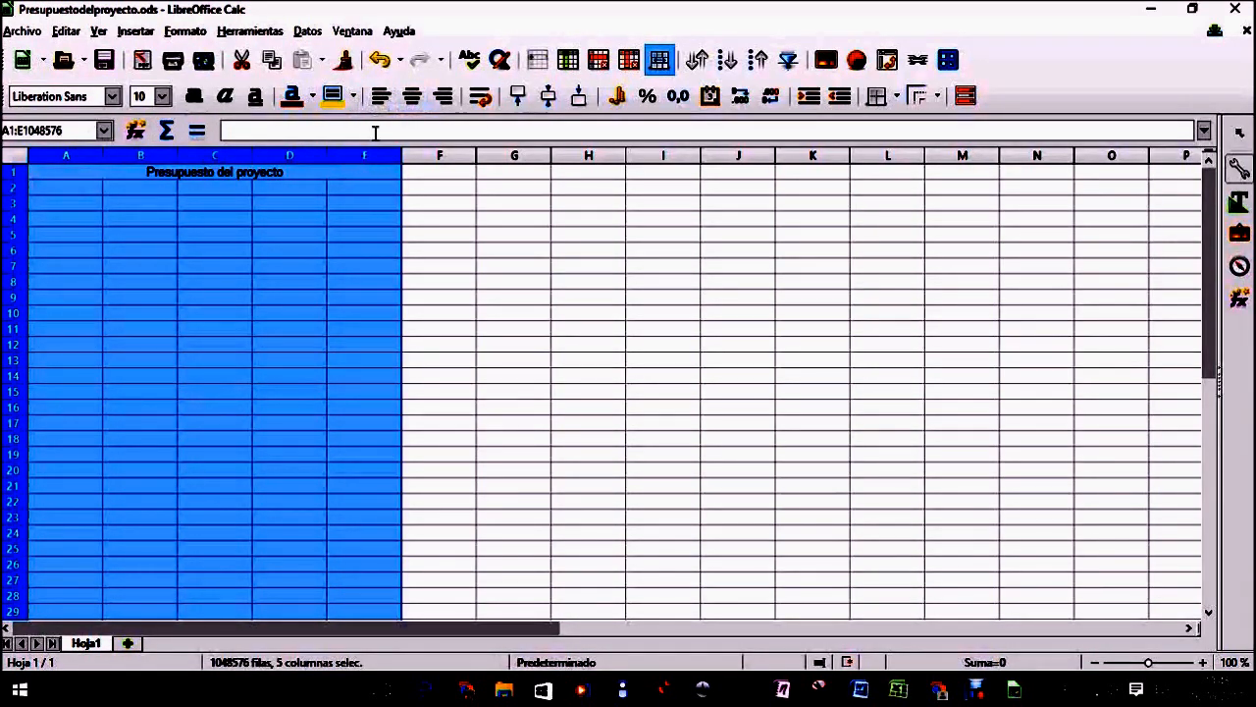
left_click(416, 101)
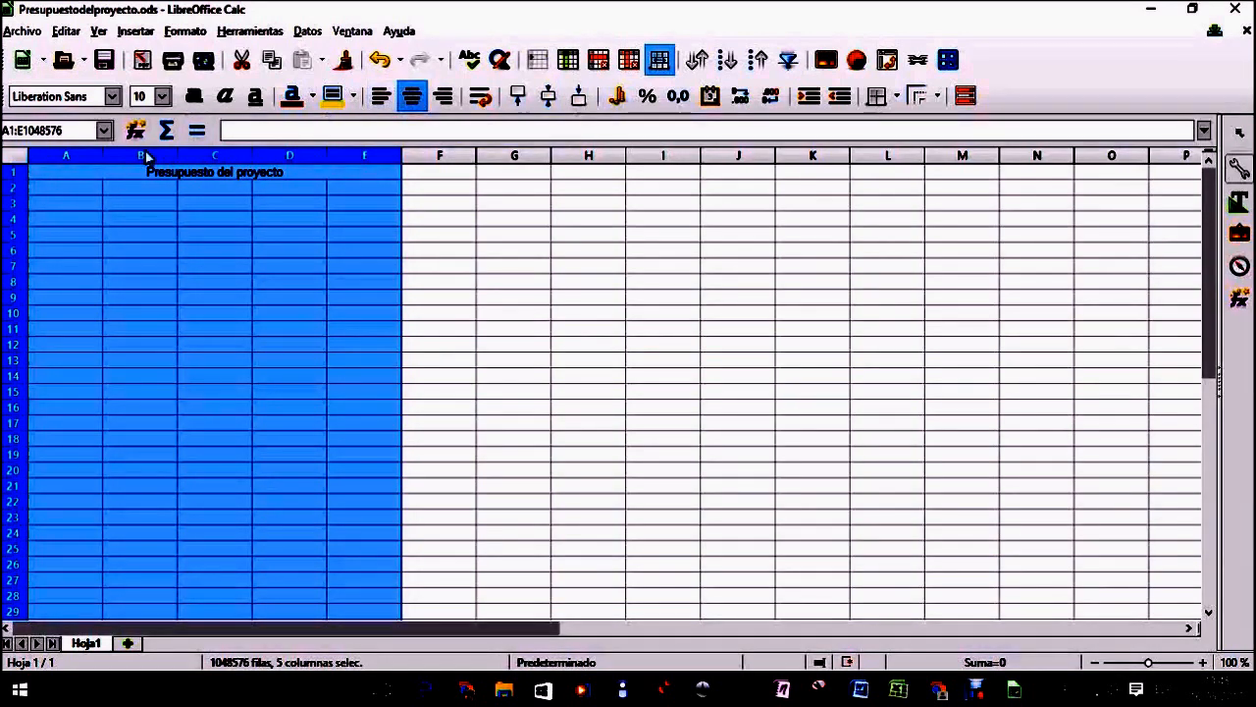
Step: Enter the header "Número de unidades" in cell A2 and widen column A to fit the text
left_click(79, 190)
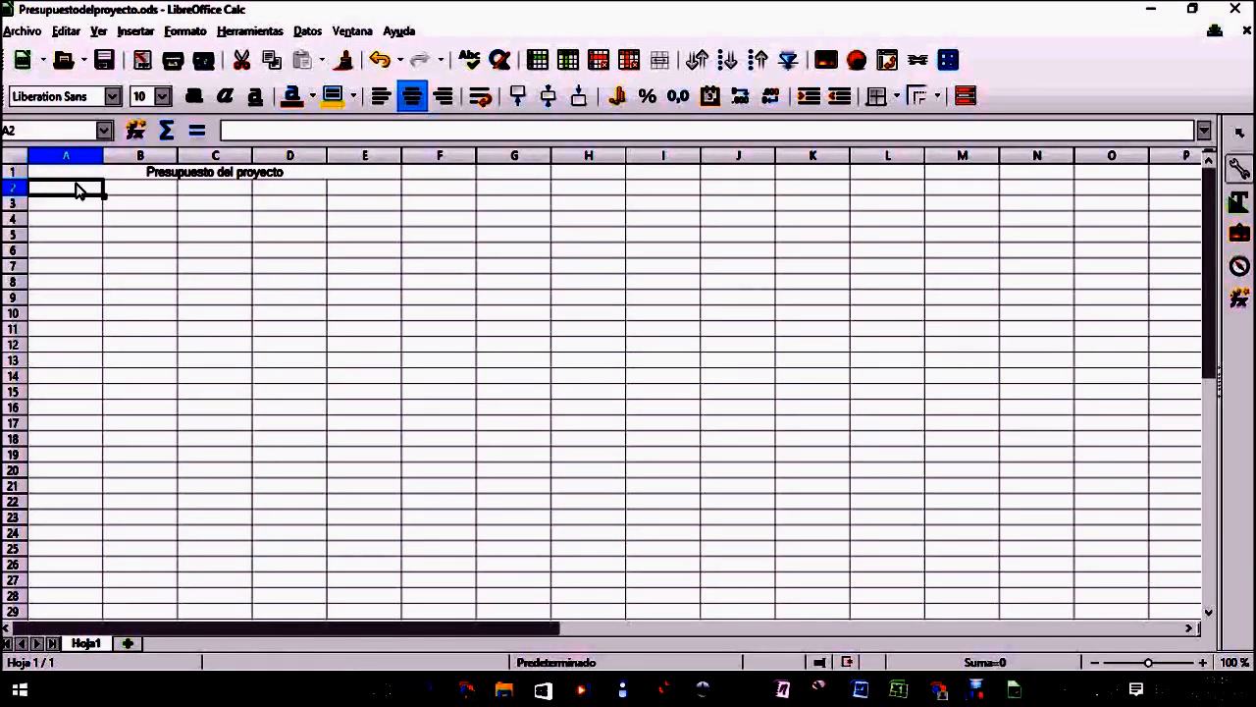
type("Nú")
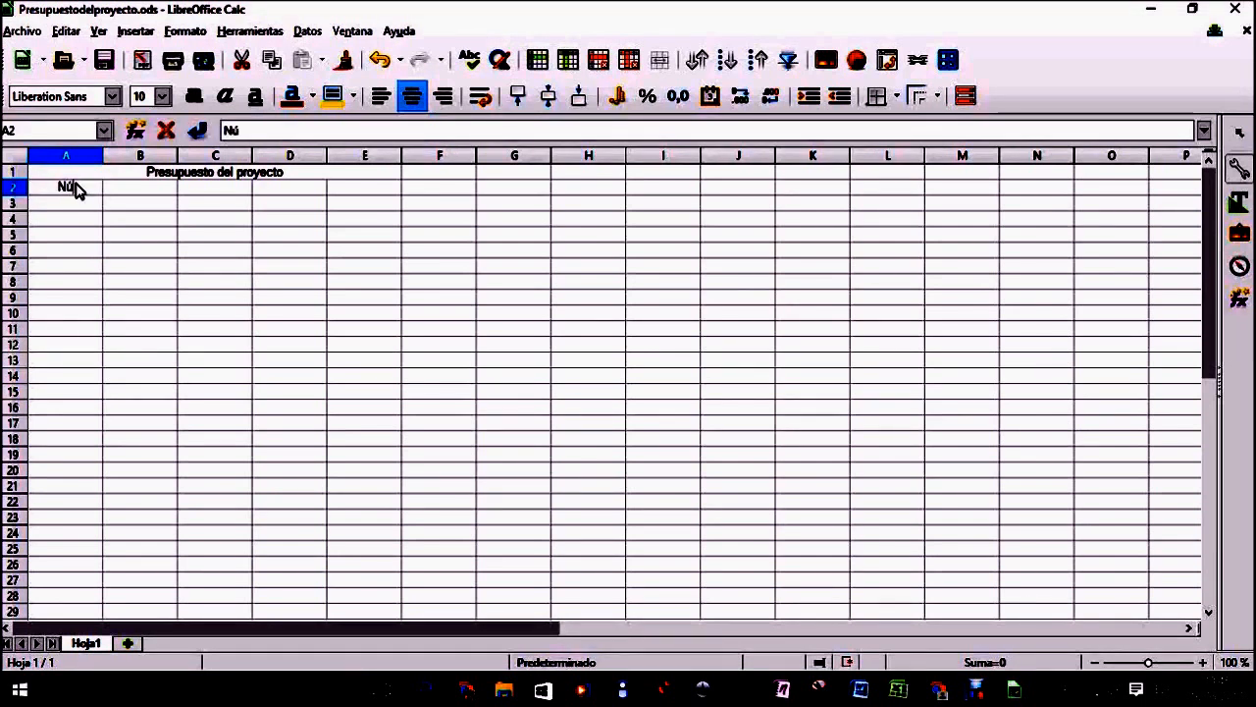
type("mero de unidades")
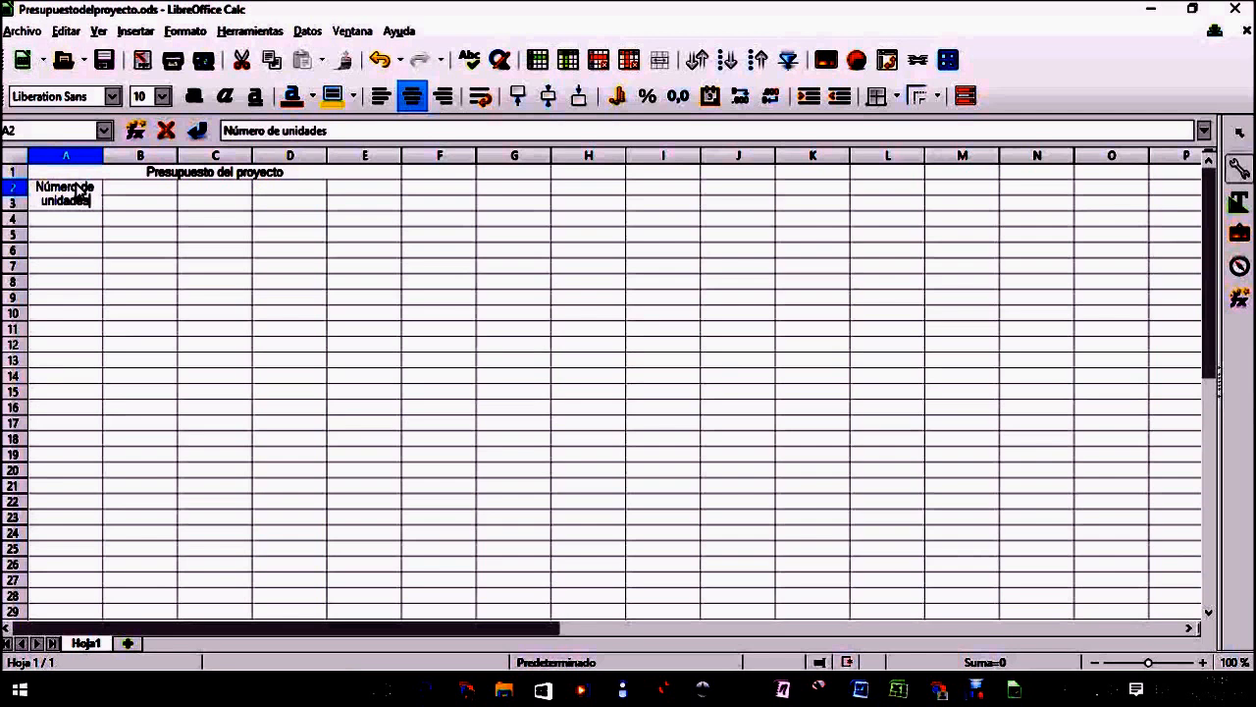
left_click(128, 213)
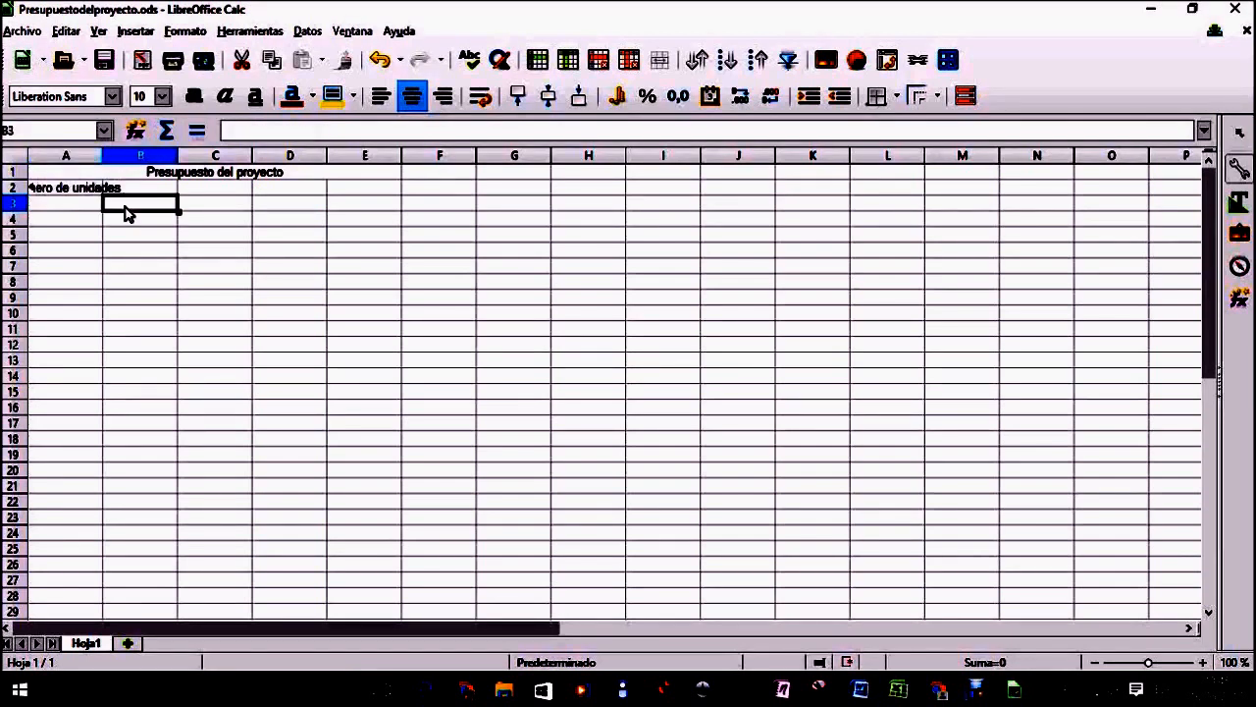
left_click(71, 193)
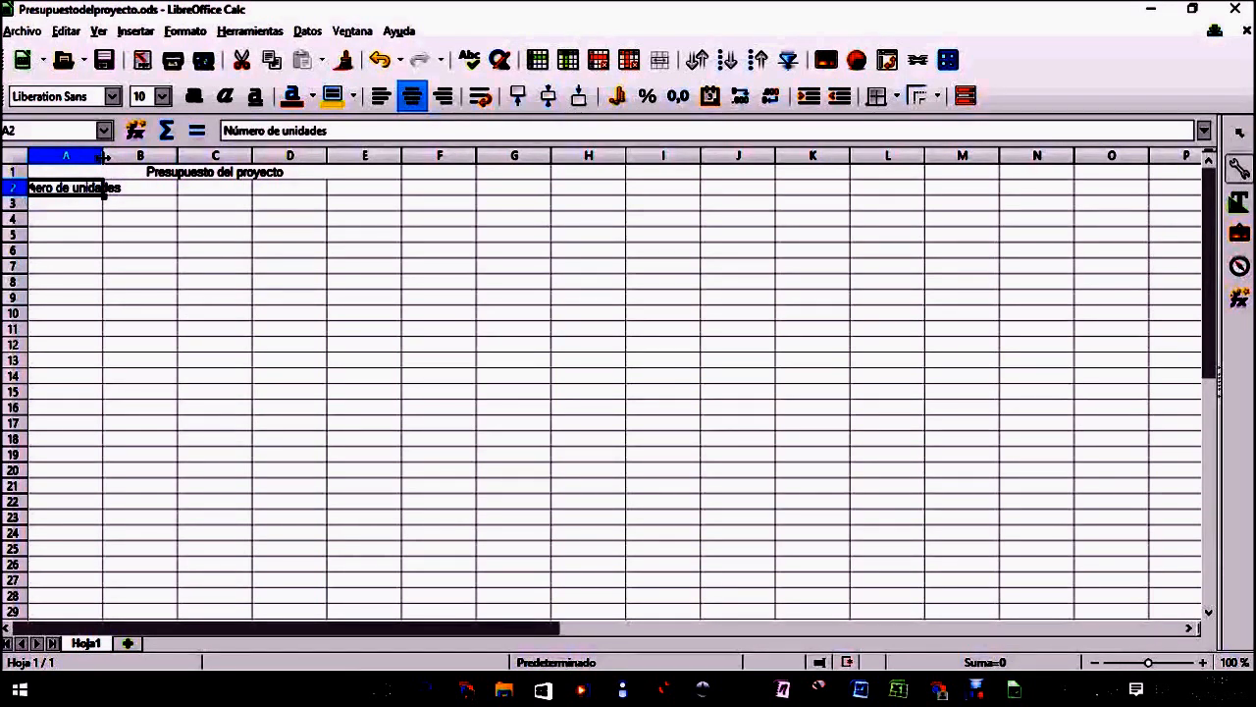
left_click_drag(103, 157, 150, 157)
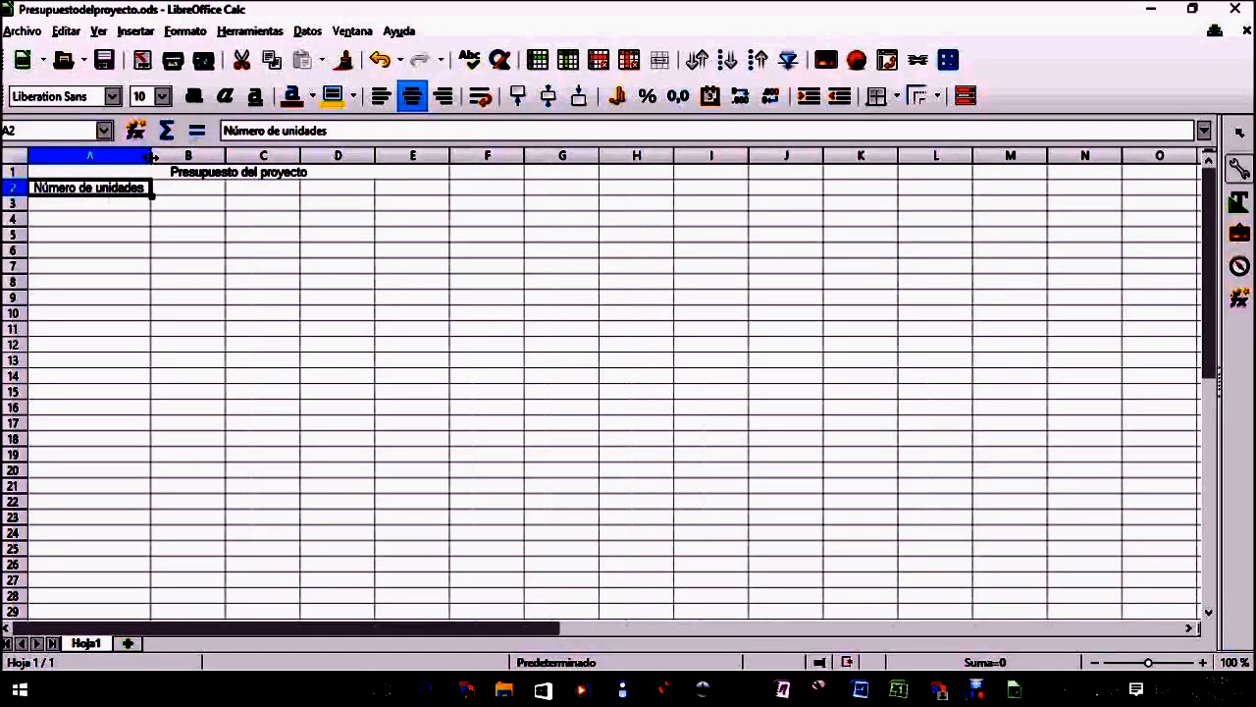
Step: Enter the header "Descripción" in cell B2
left_click(199, 193)
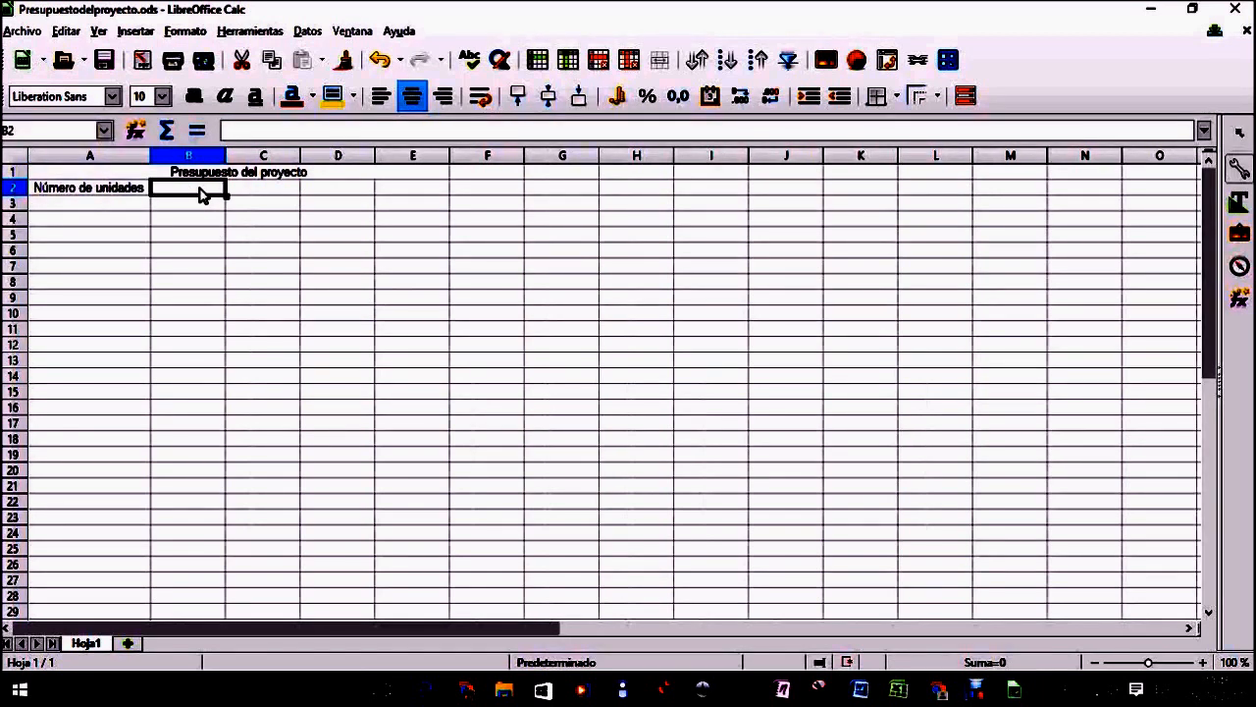
type("Descr")
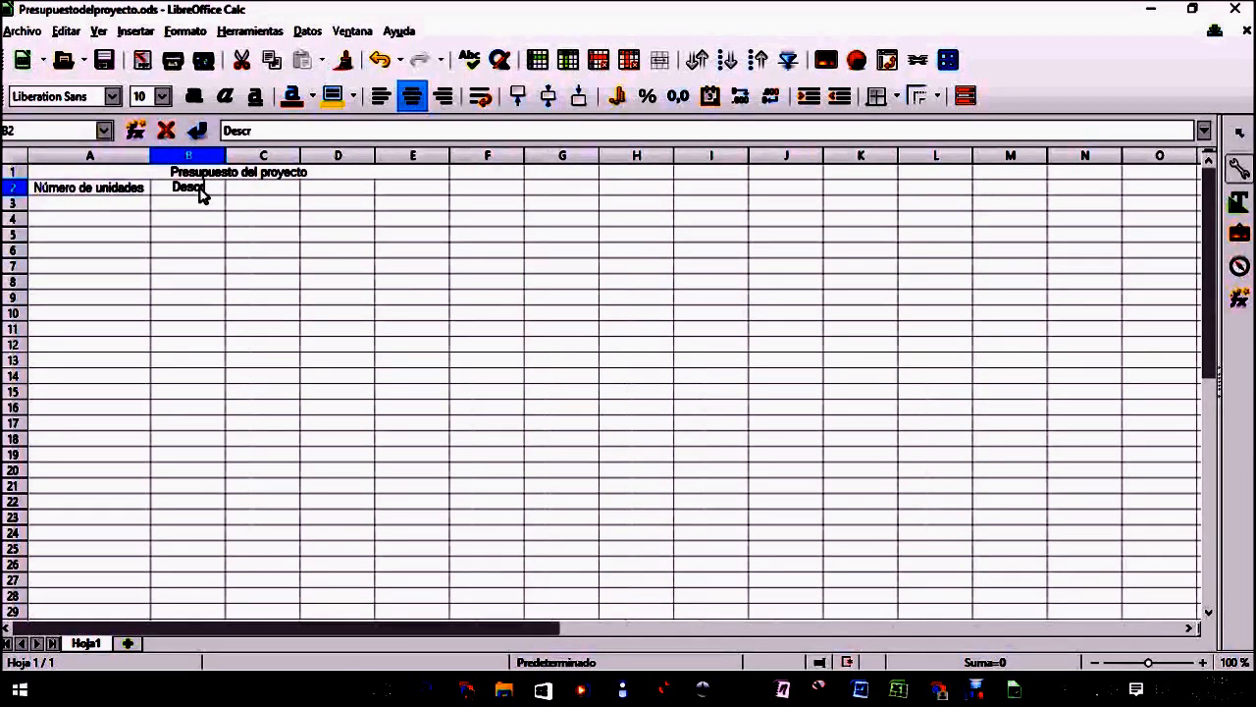
type("ipción")
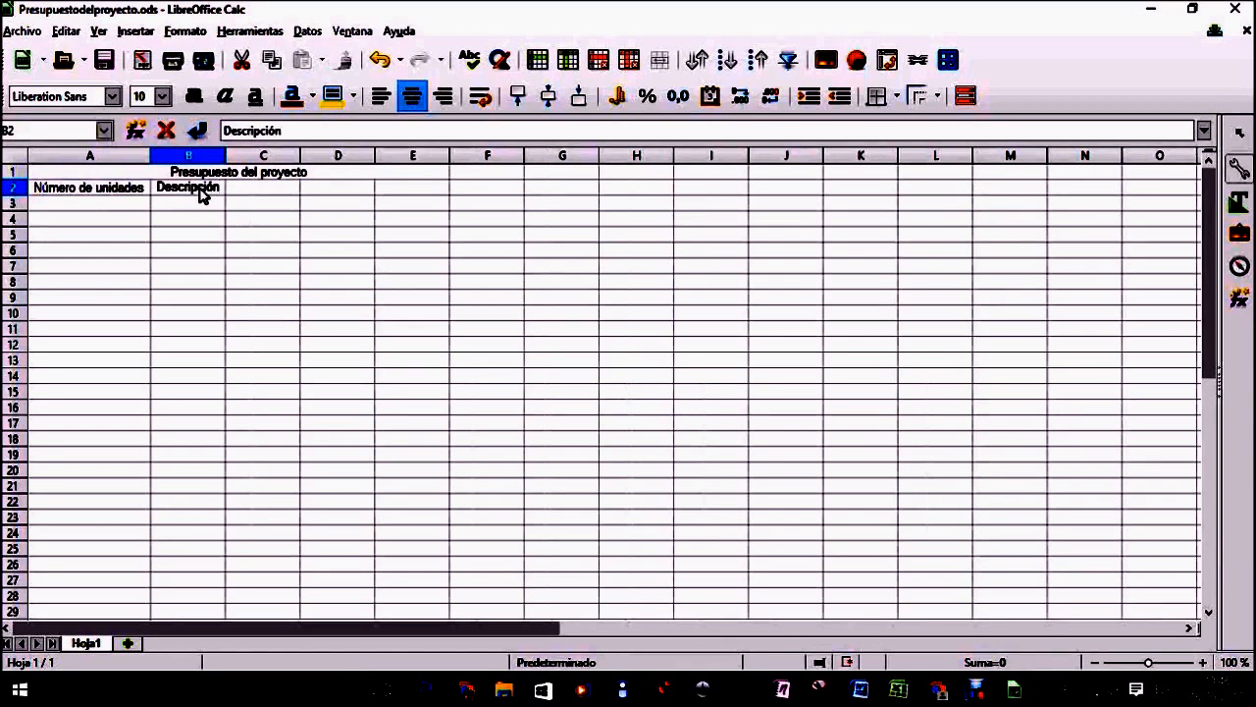
key("Return")
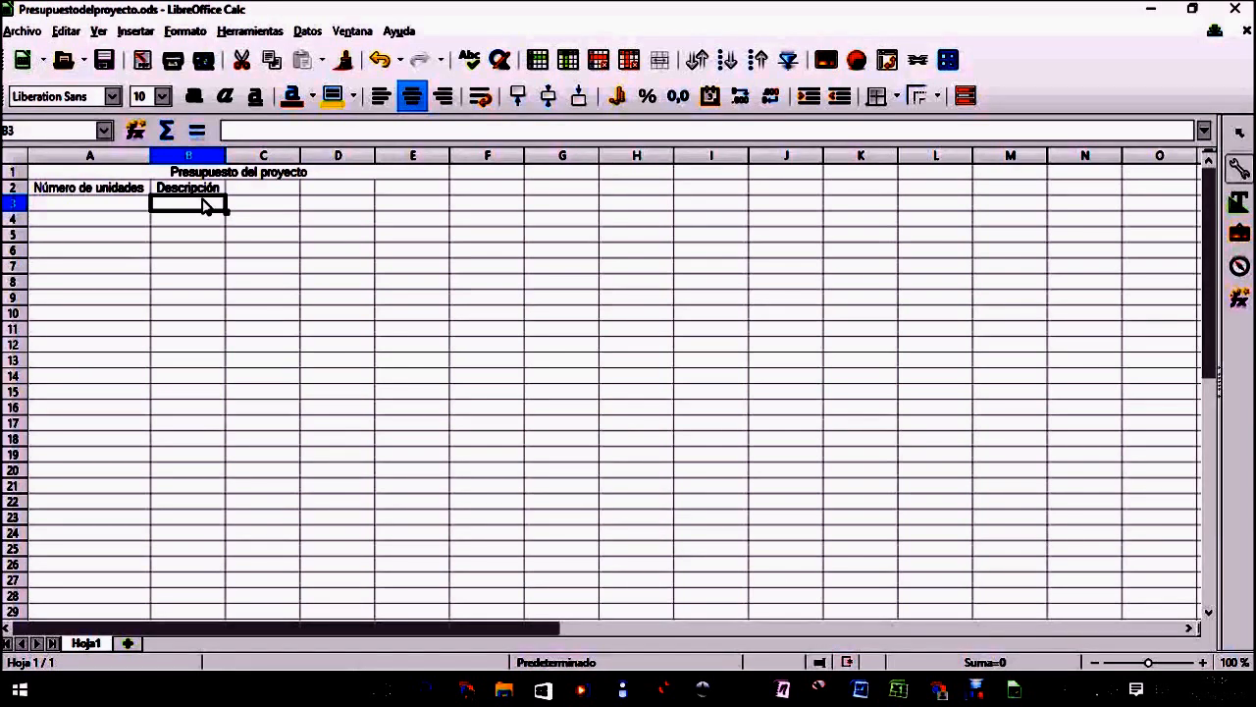
Step: Enter the header "Precio unitario" in cell C2 and widen column C to fit the text
left_click(248, 190)
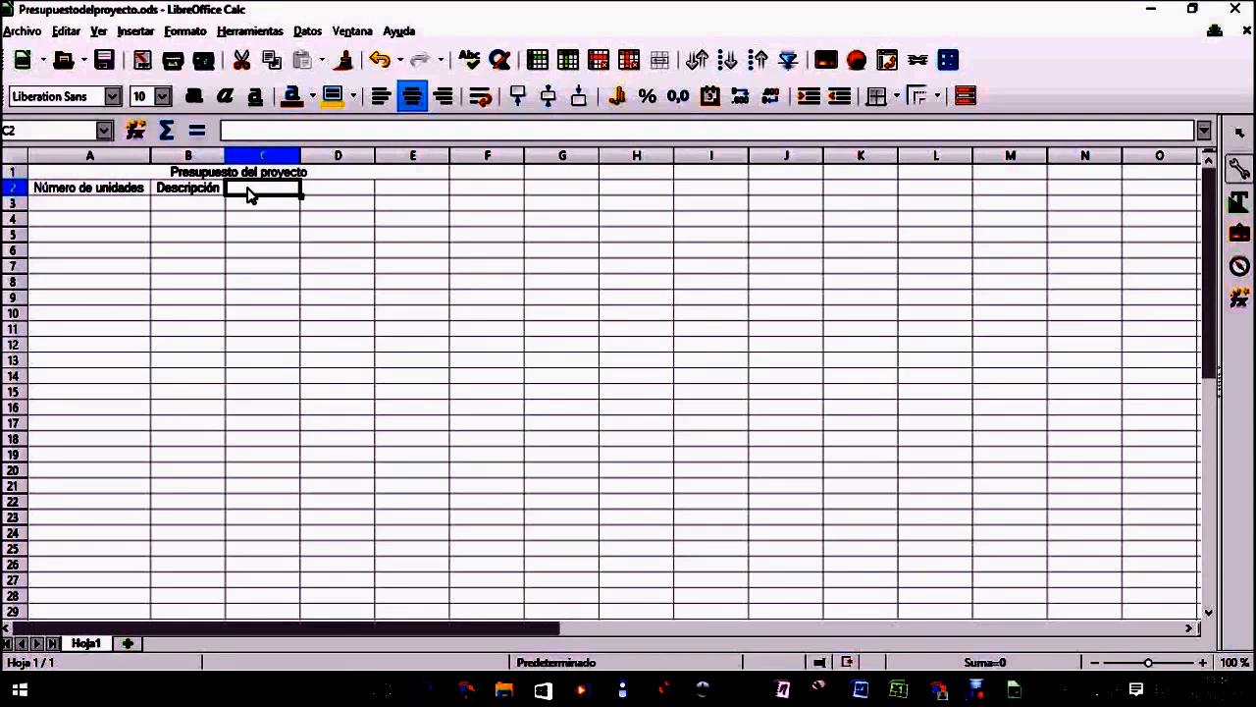
type("Precio unitario")
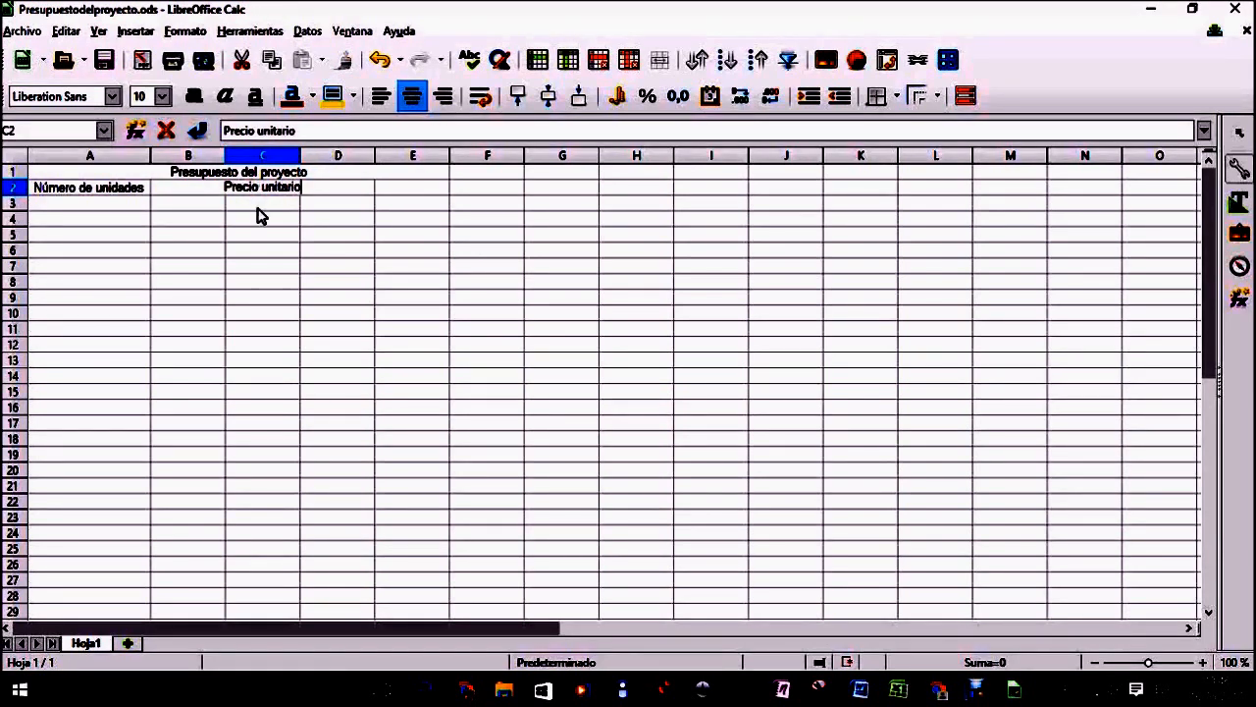
key("Return")
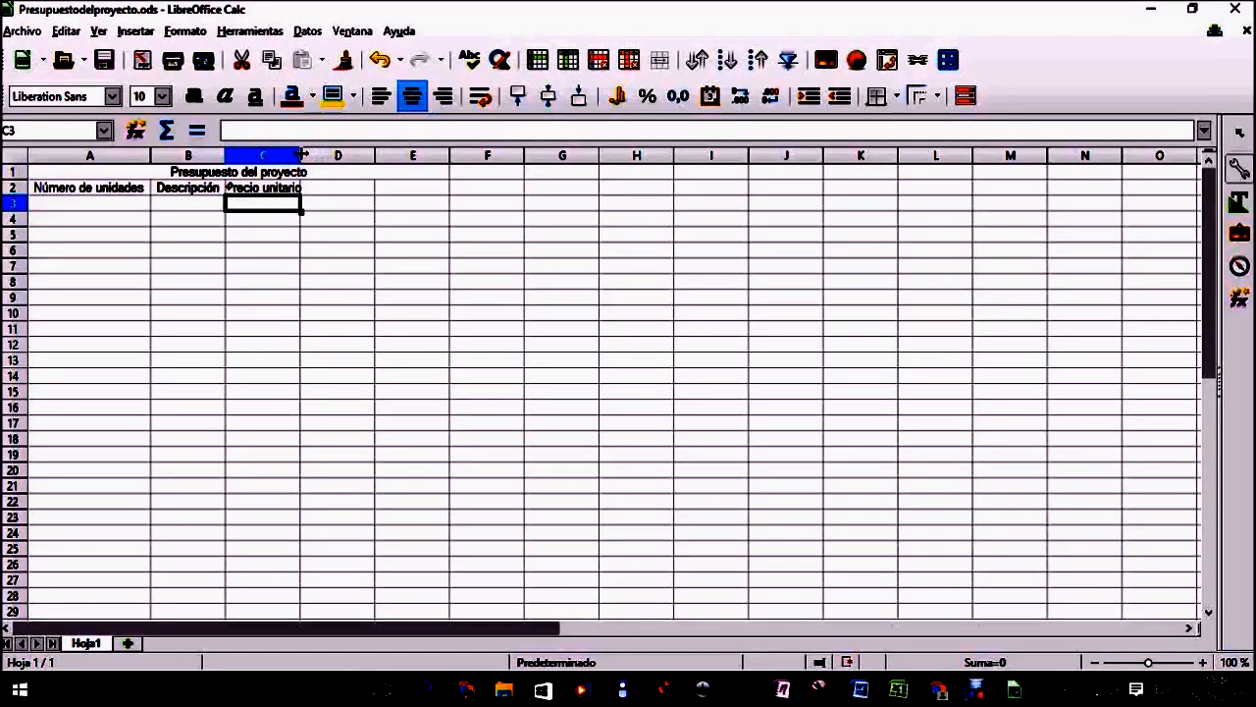
left_click_drag(301, 155, 317, 155)
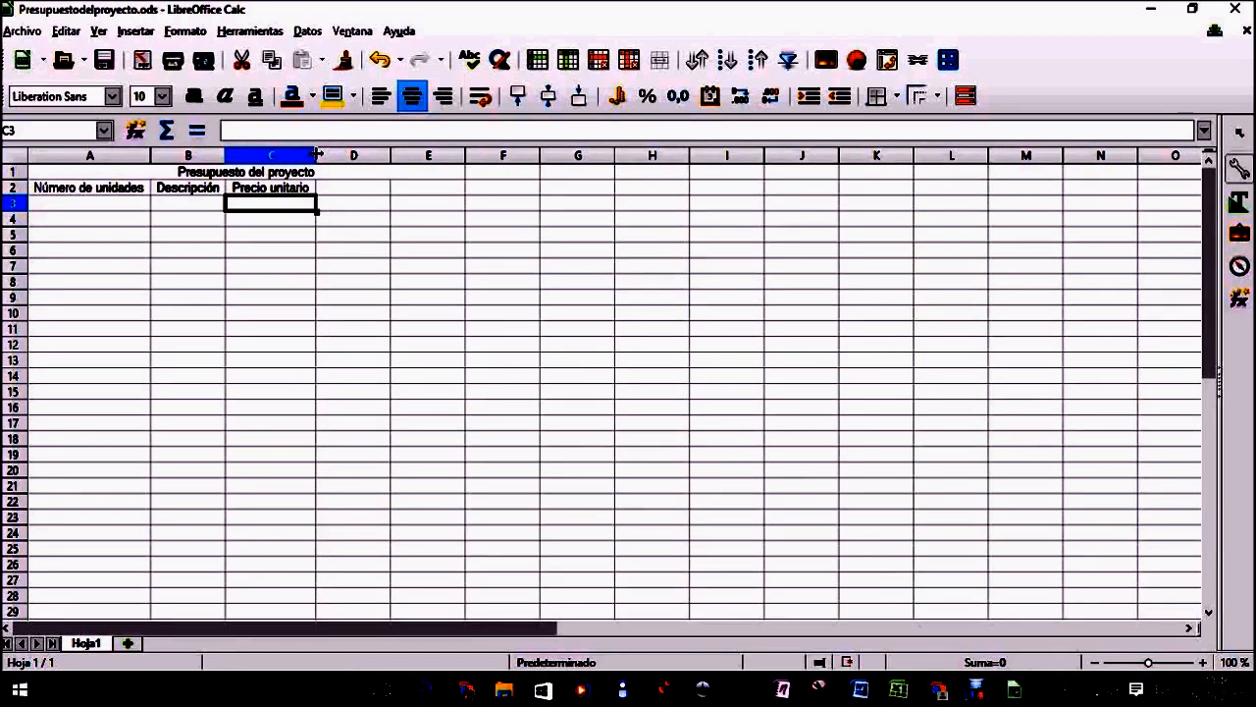
Step: Enter the header "Subtotal" in cell D2
left_click(337, 192)
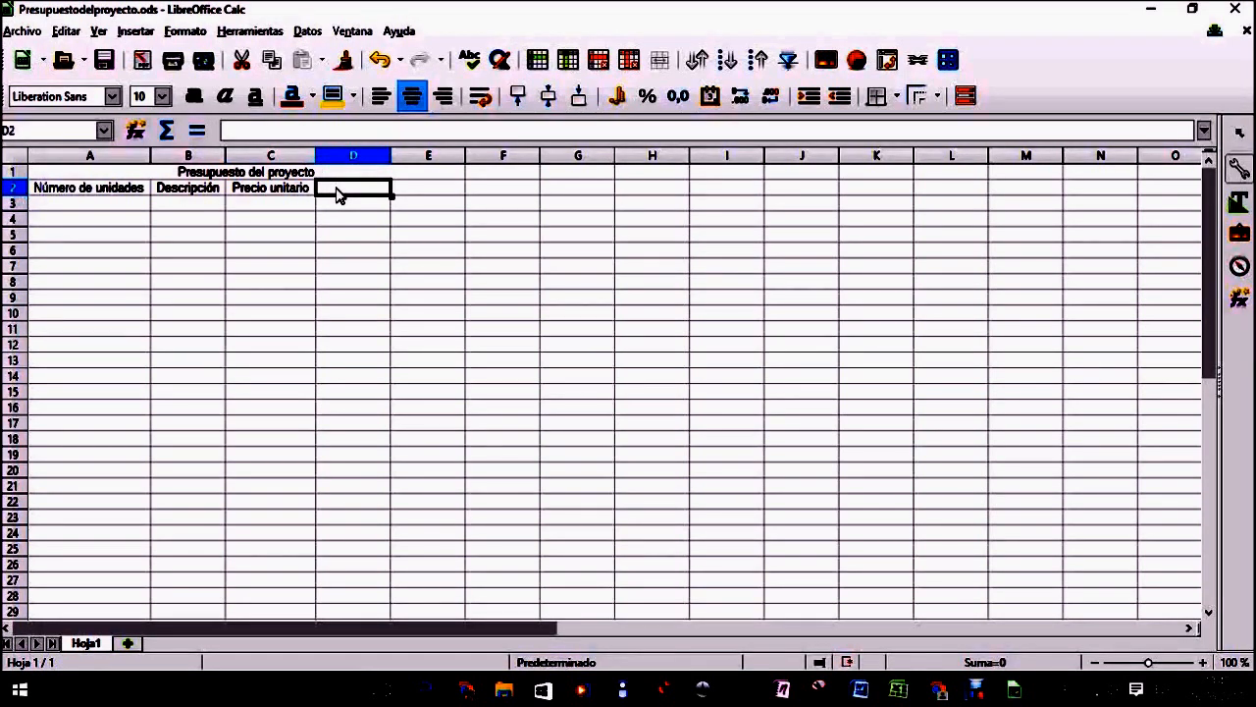
type("Su")
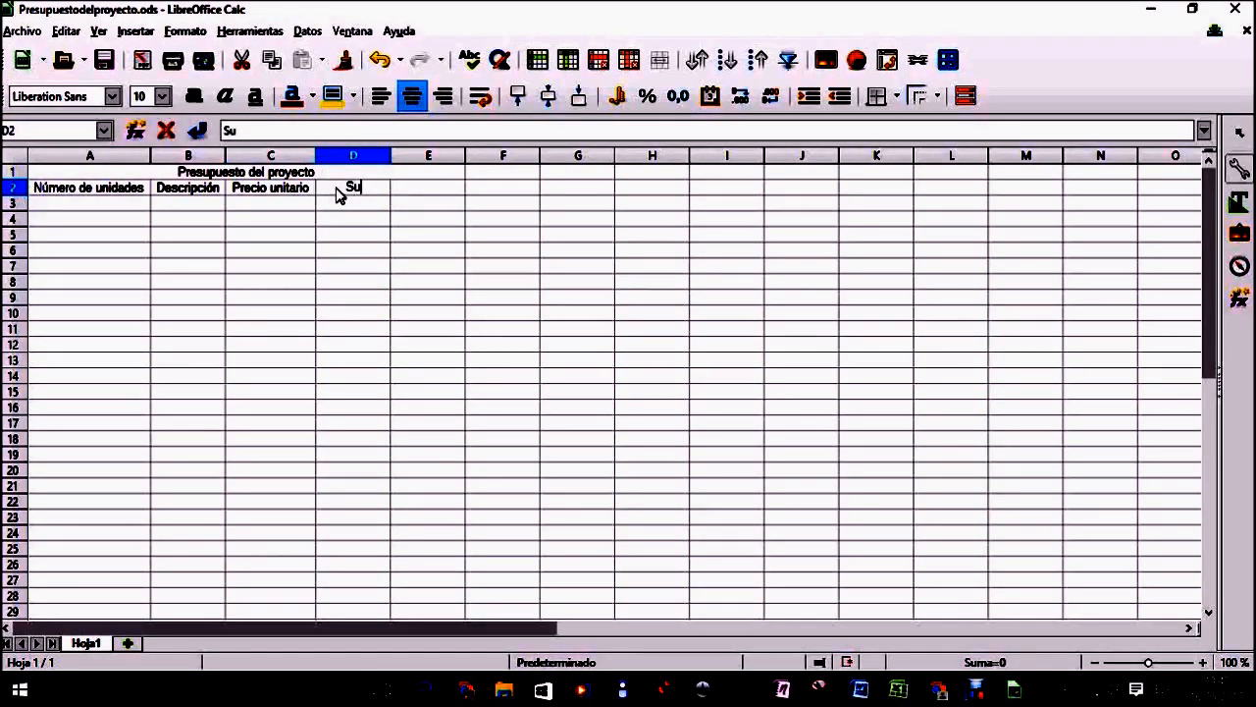
type("btotal")
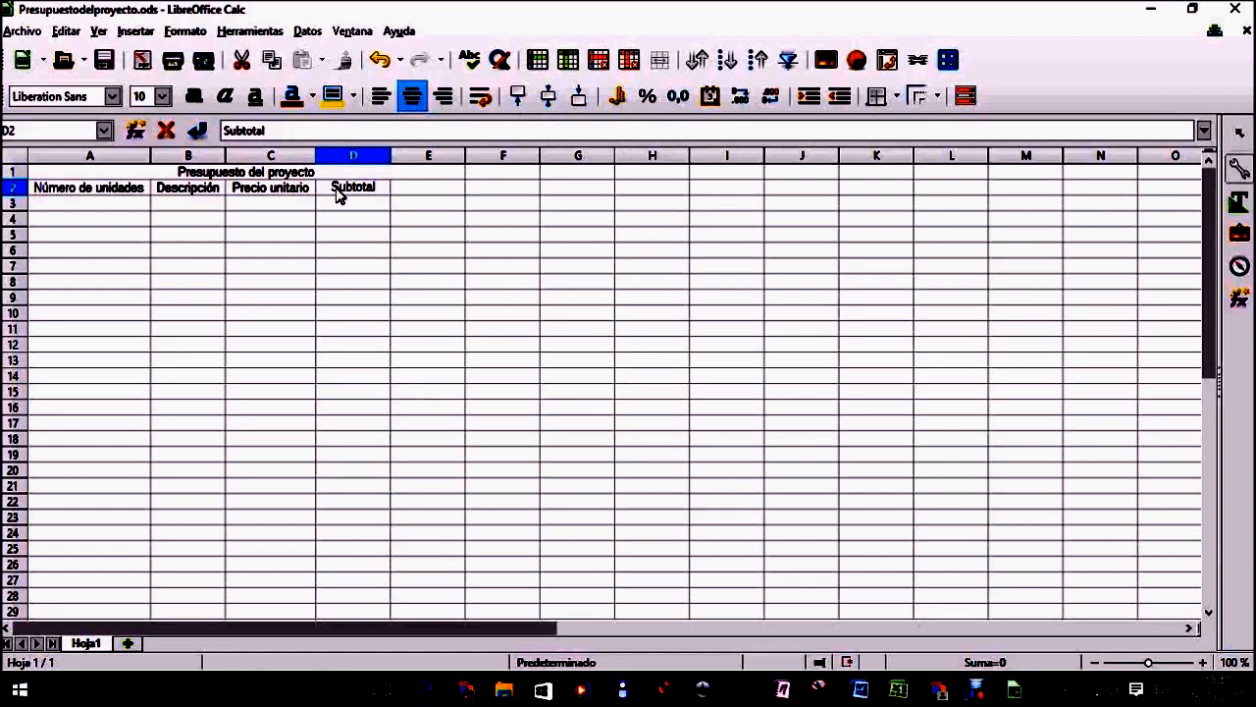
Step: Start the first item row with 15 units in cell A3 and the description "Tornillos" in cell B3
left_click(123, 209)
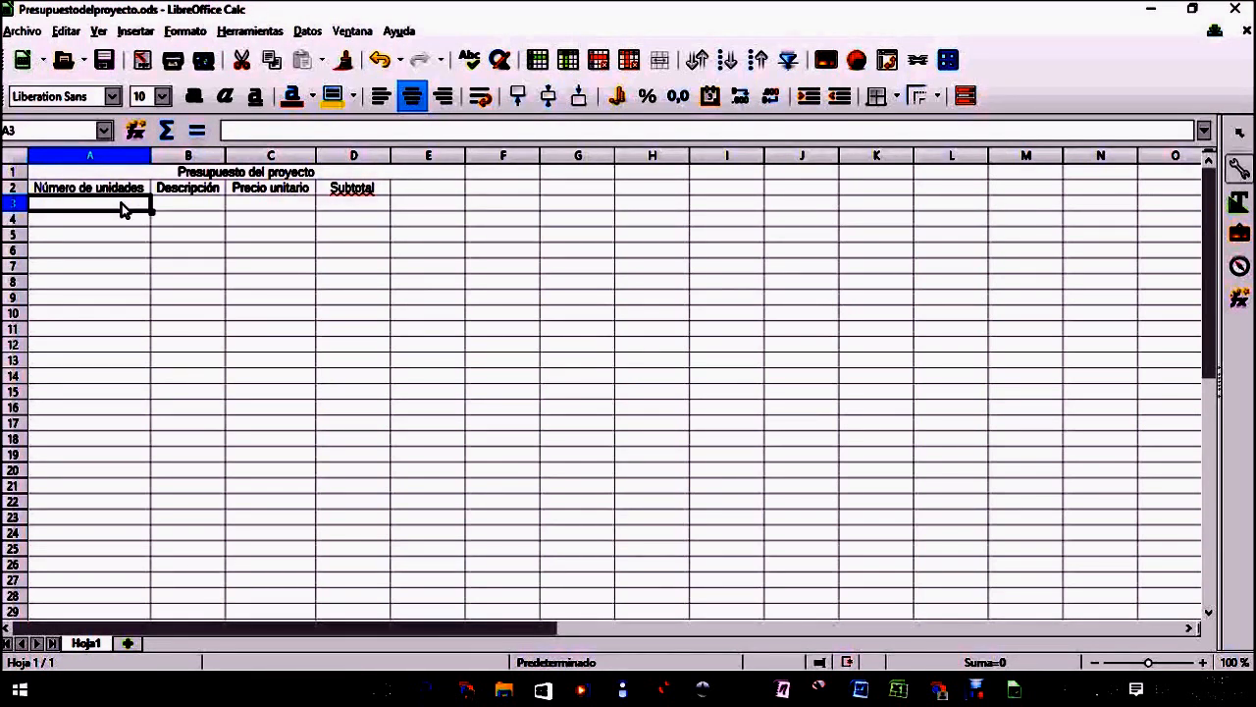
type("15")
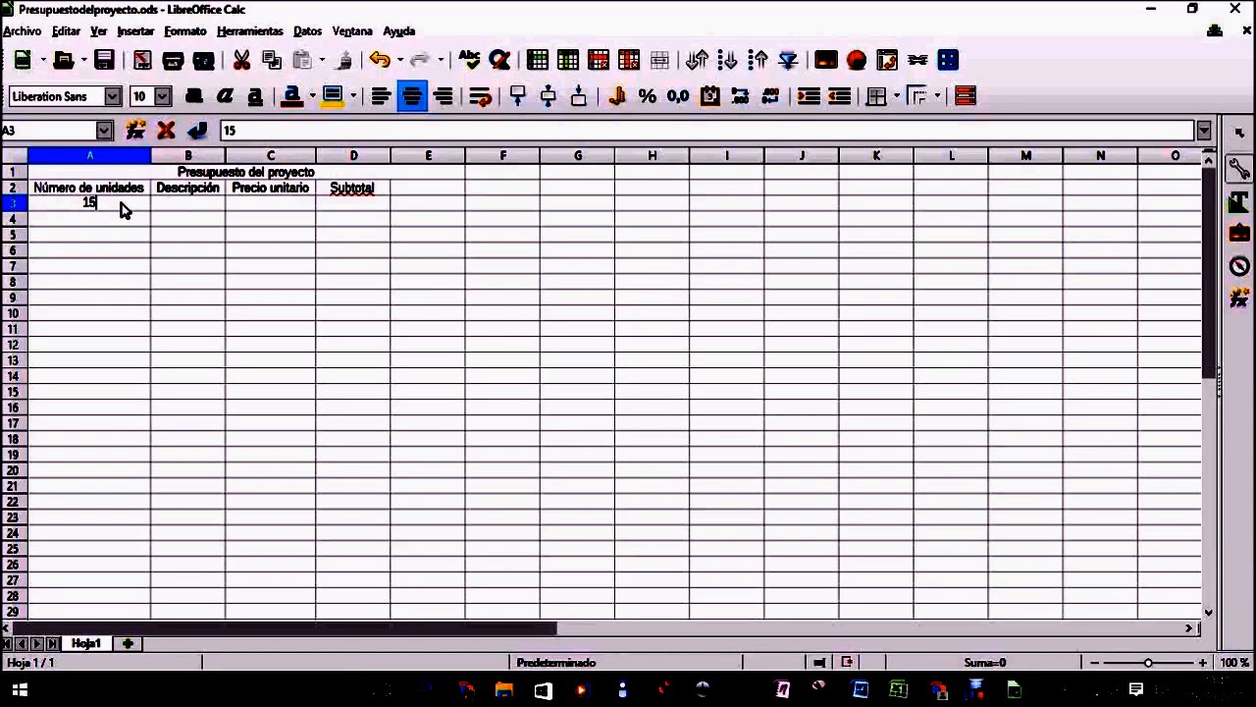
left_click(154, 213)
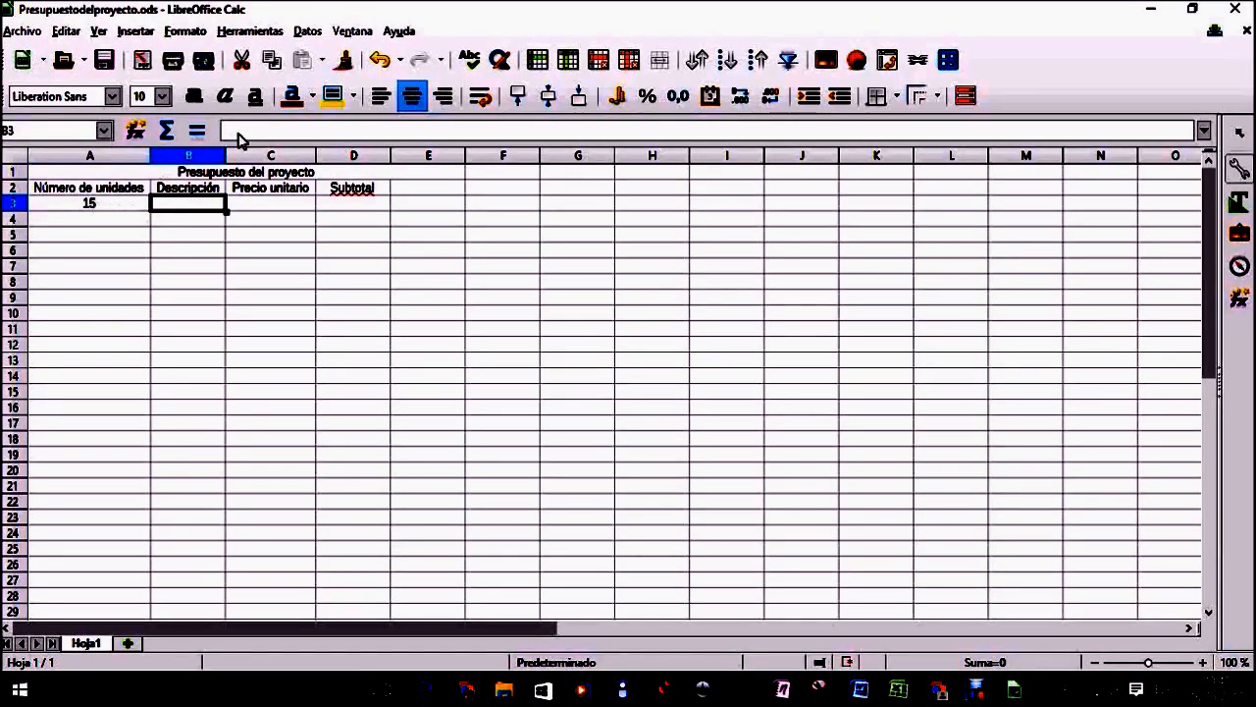
left_click(414, 96)
type("To")
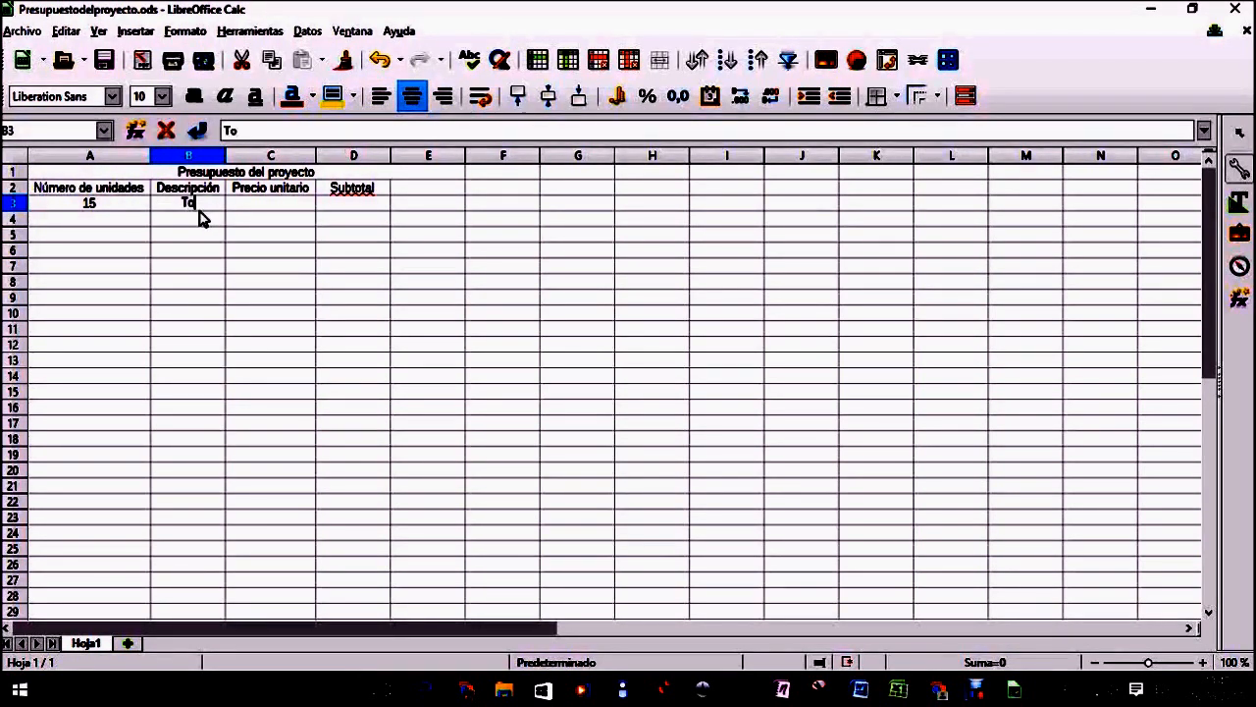
type("millos")
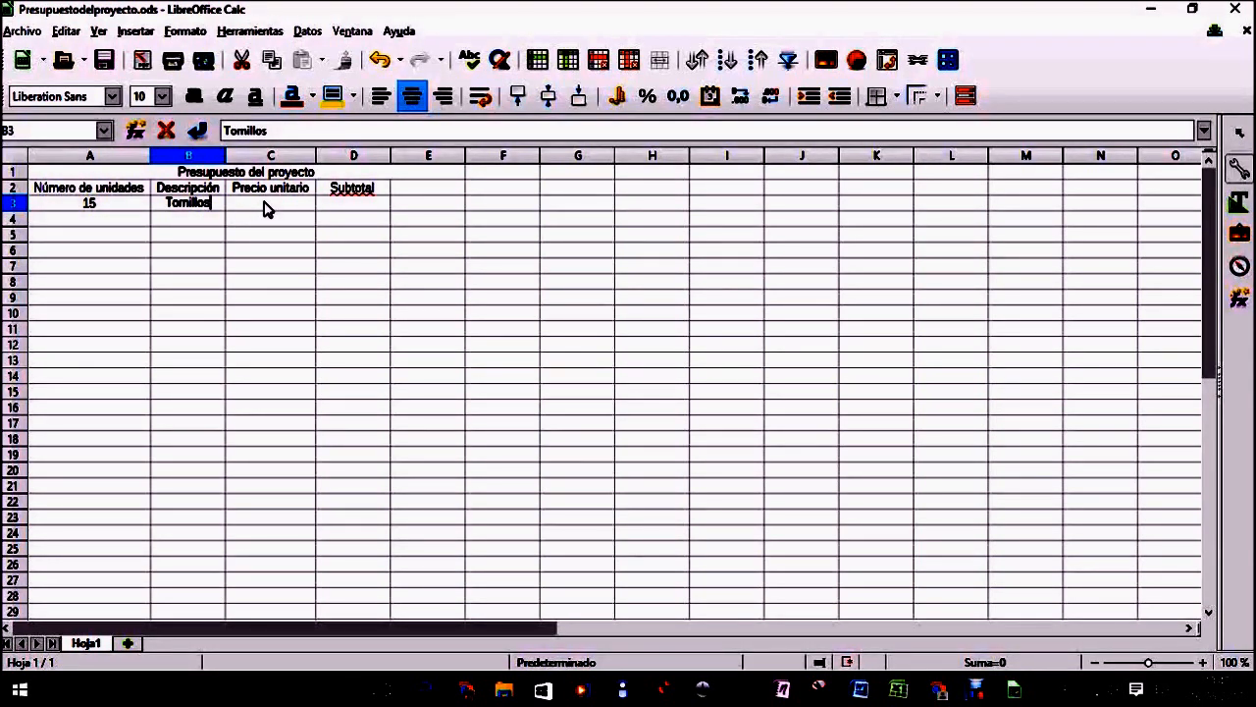
Step: Enter the unit price 0,01 for the Tornillos in cell C3, keeping the description in B3 as "Tornillos"
type(",01")
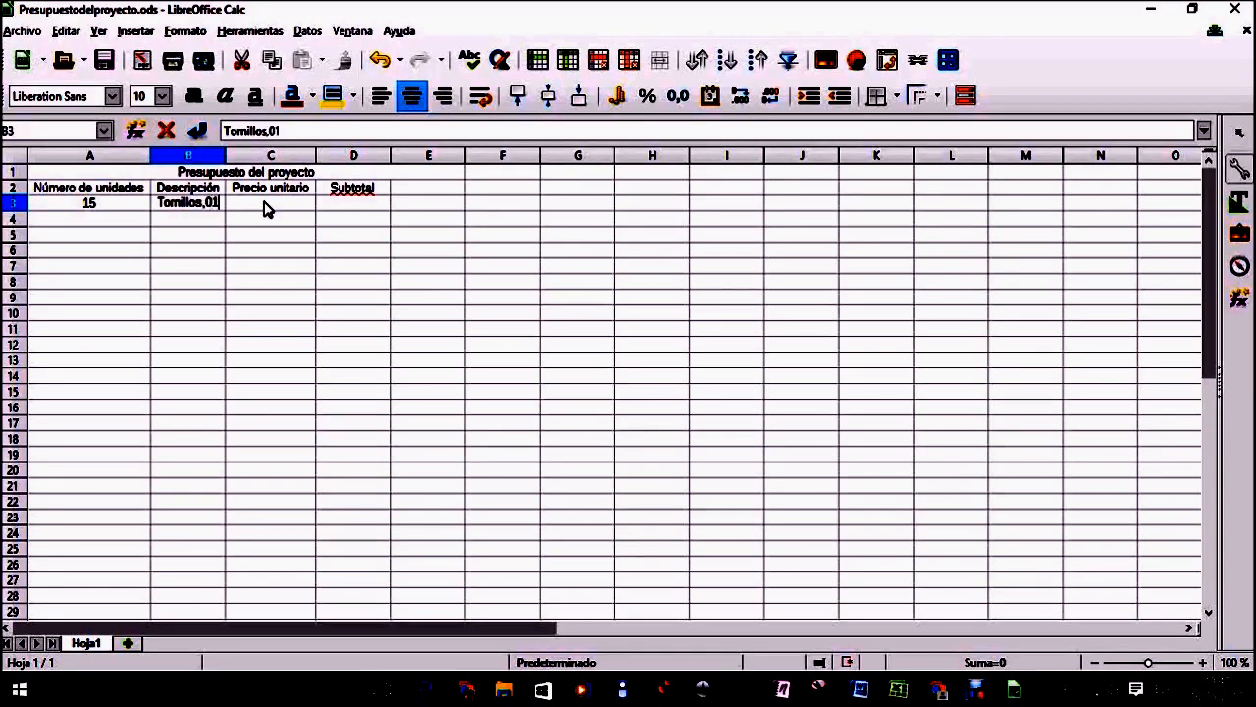
key("BackSpace")
key("BackSpace")
key("BackSpace")
key("Tab")
type(",01")
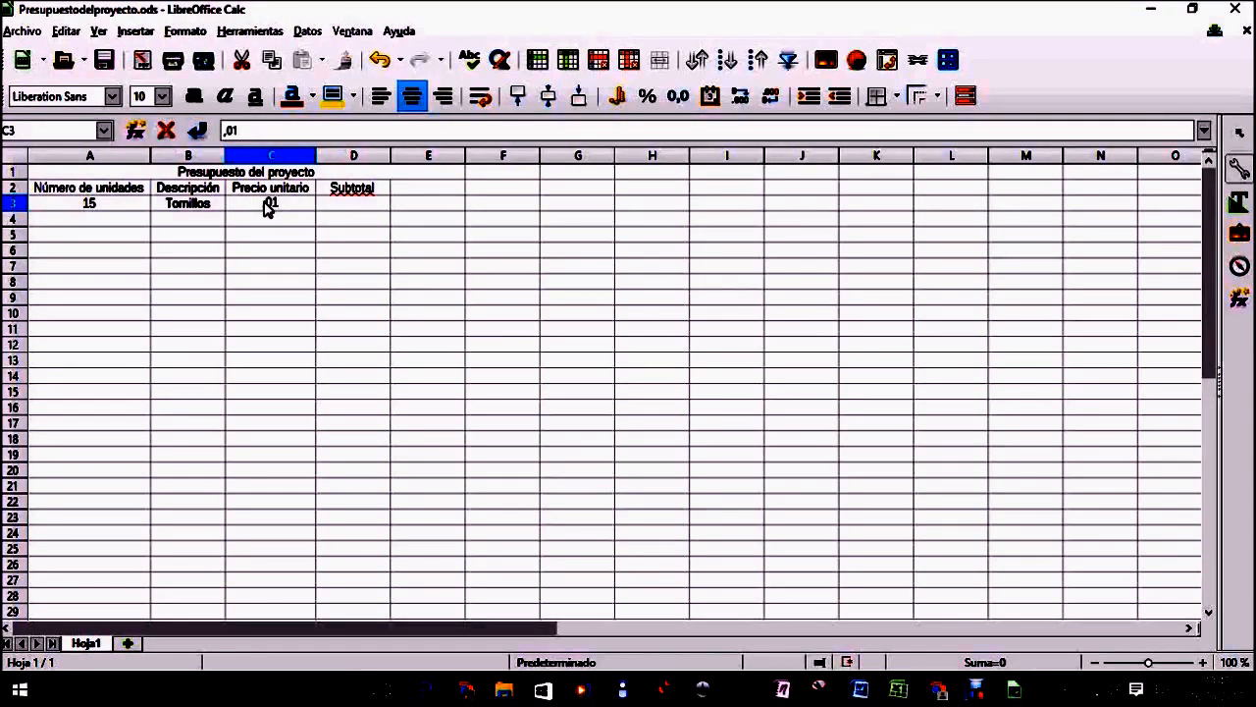
key("Tab")
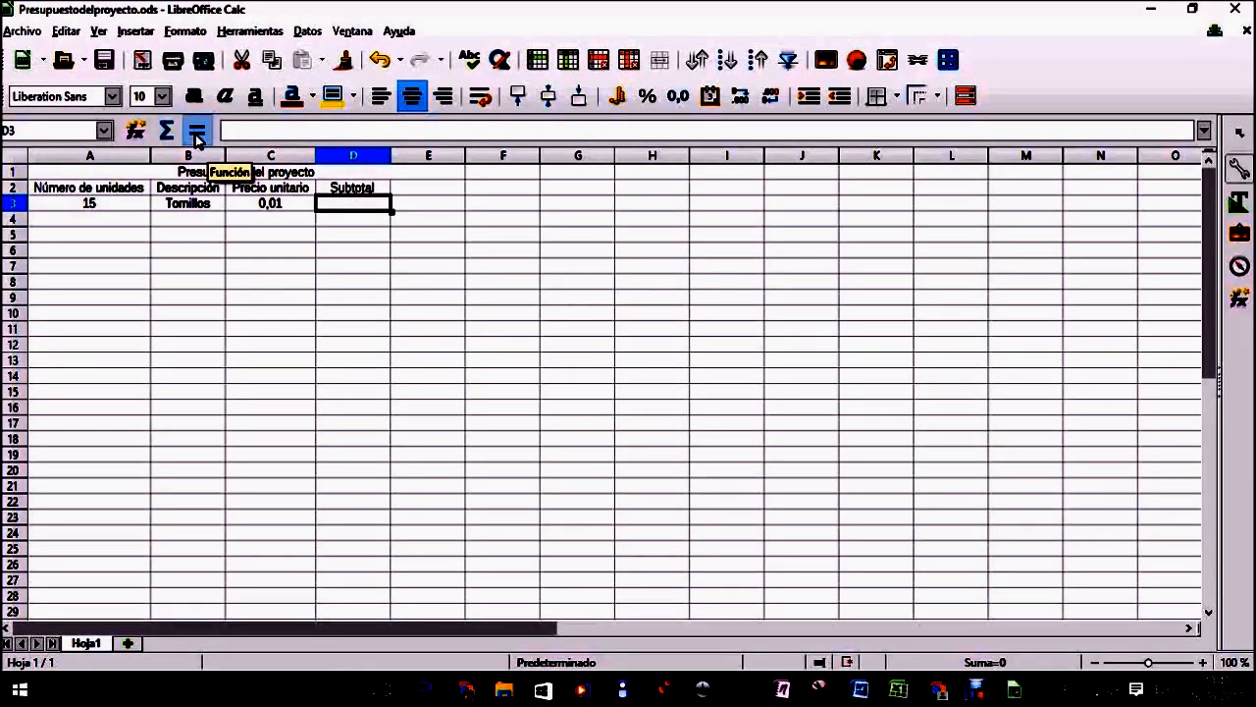
Step: Calculate the Tornillos subtotal in cell D3 with a formula that multiplies the units by the unit price, =A3*C3
left_click(196, 134)
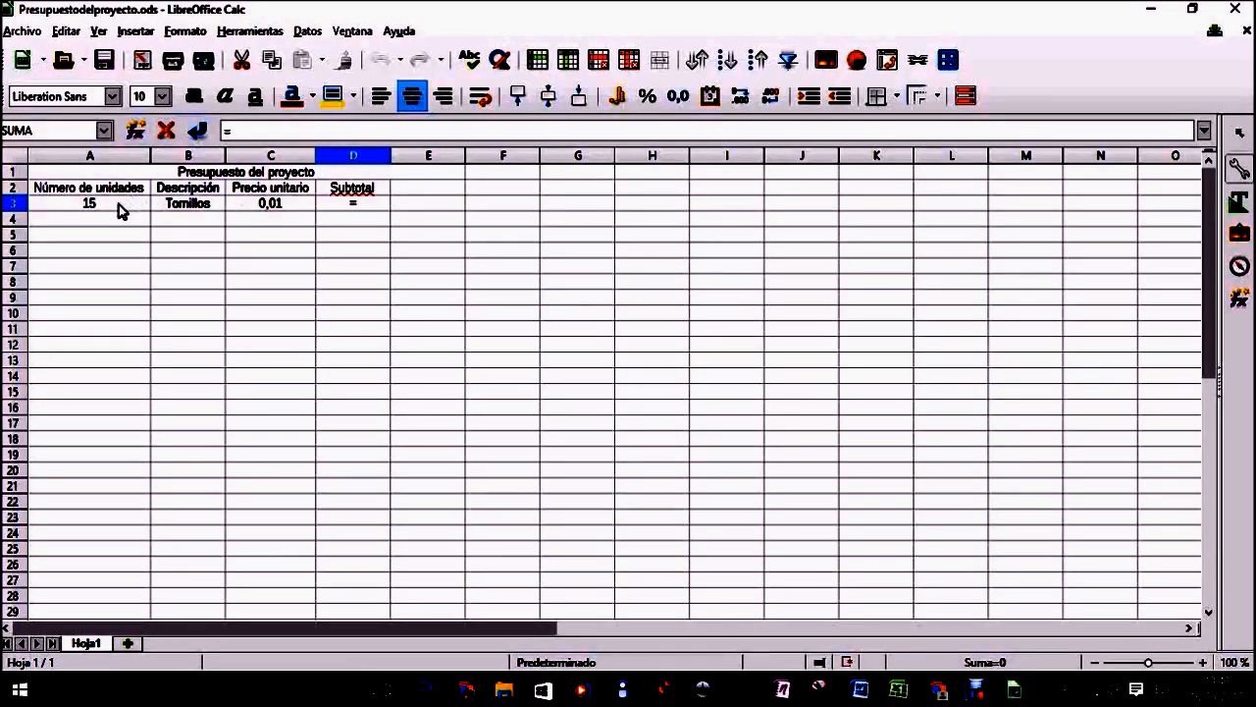
left_click(118, 205)
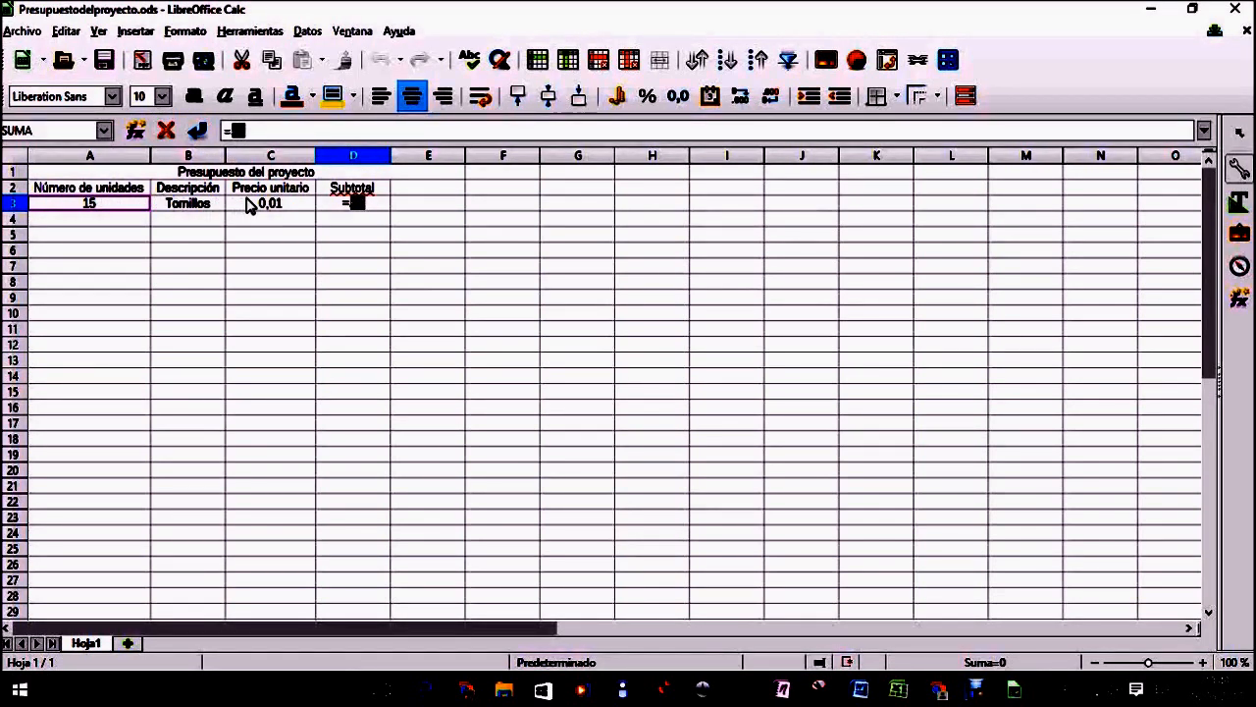
type("A3*")
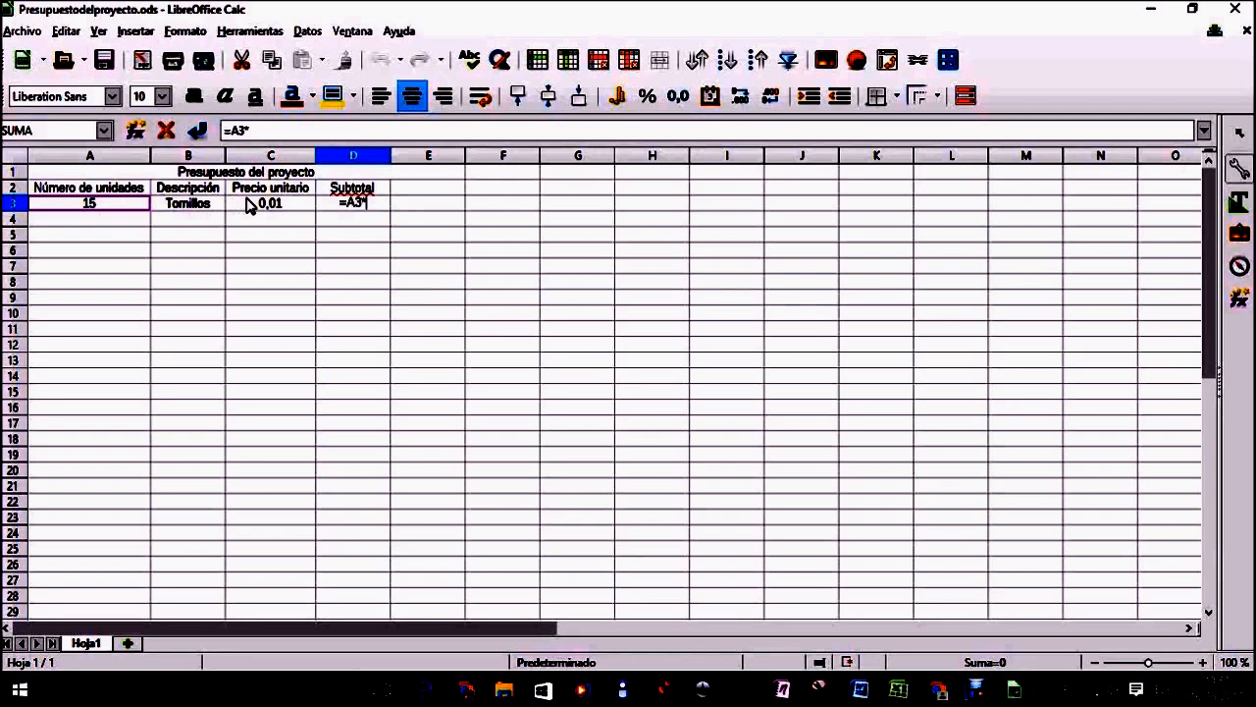
left_click(250, 205)
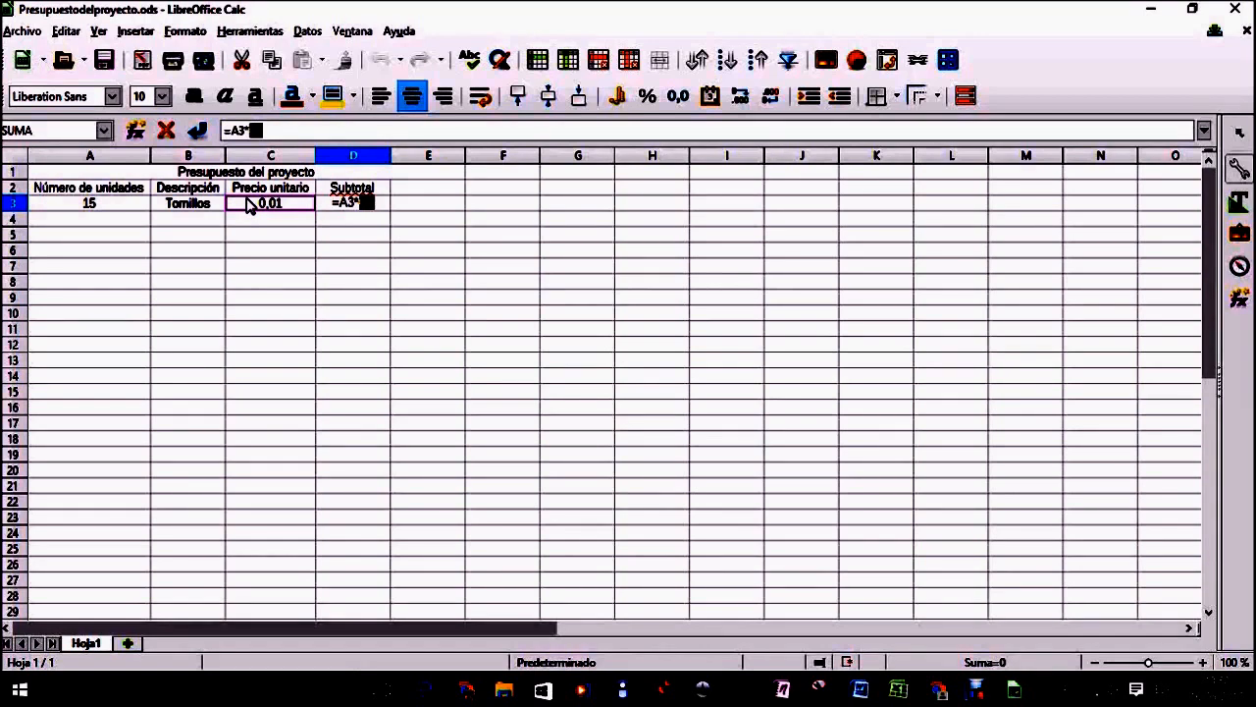
left_click(247, 204)
key("Return")
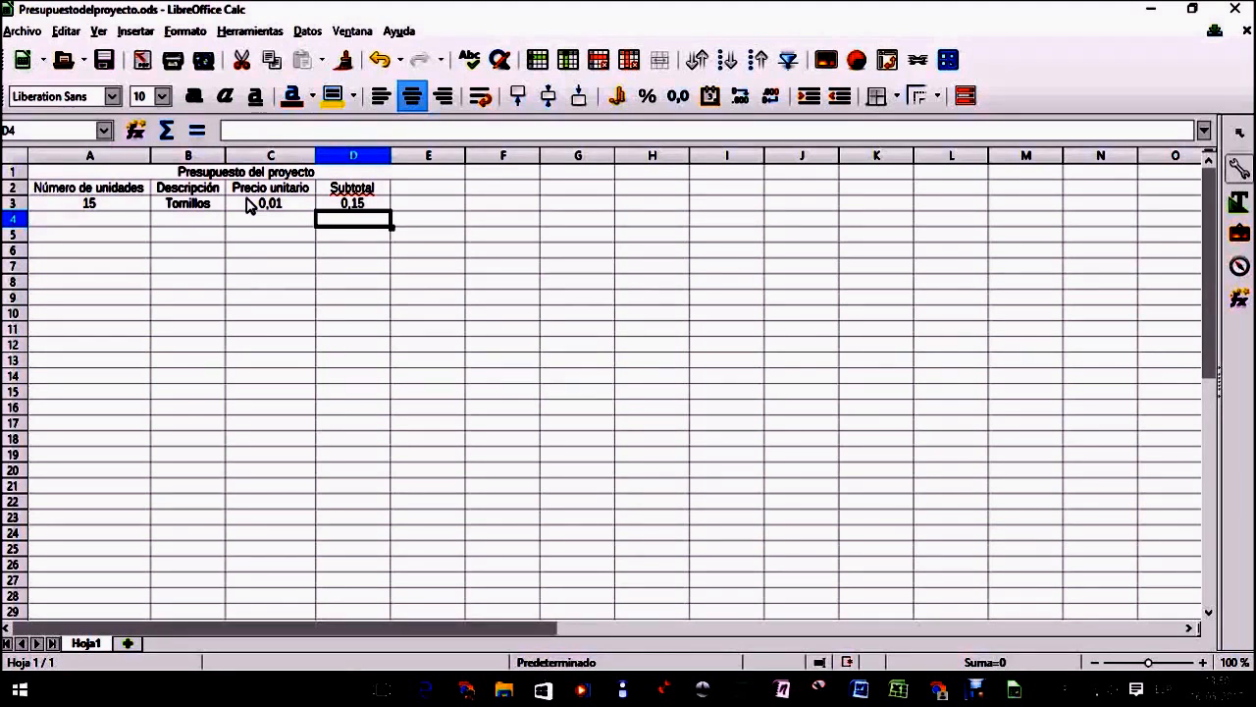
Step: Change the Tornillos quantity in cell A3 to 17 and the unit price in cell C3 to 0,015
left_click(106, 209)
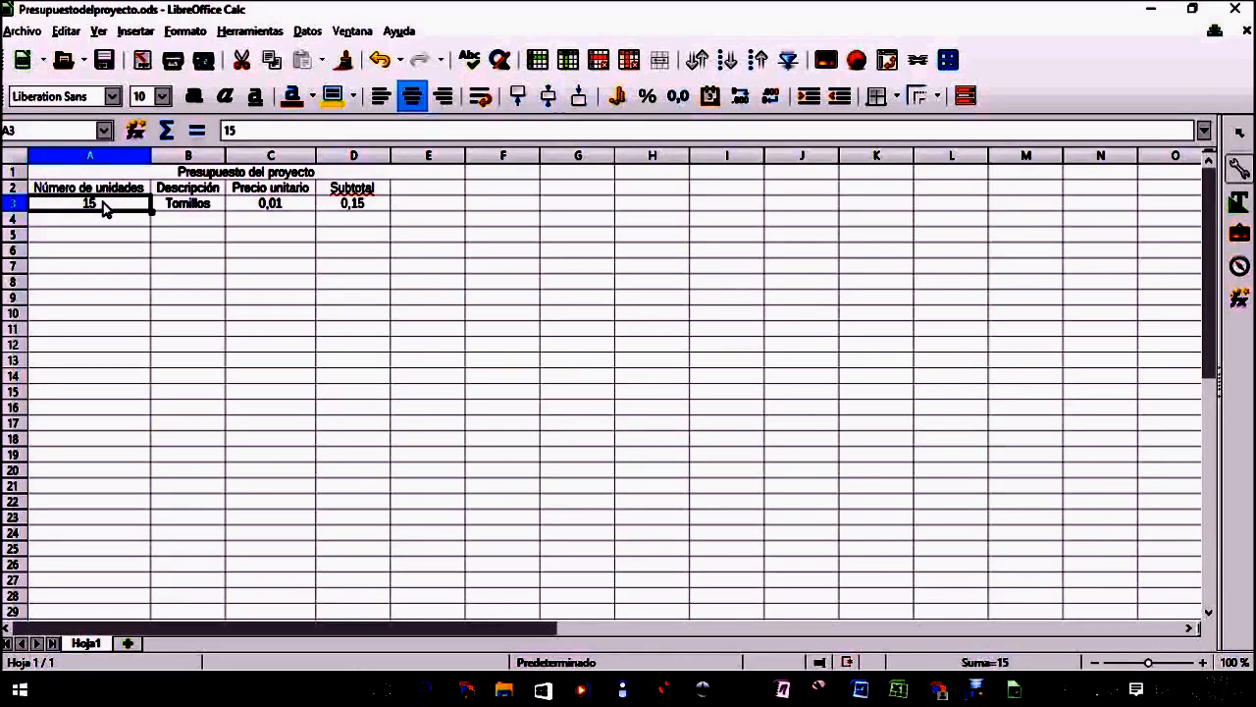
type("17")
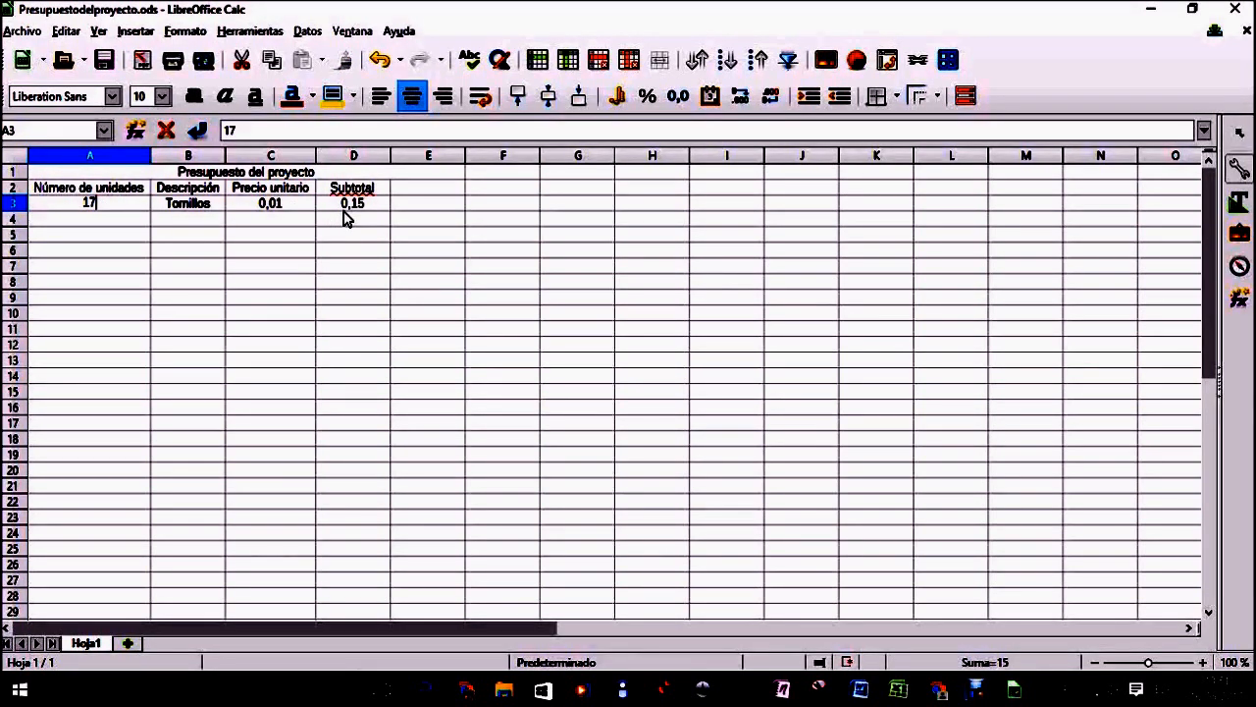
key("Return")
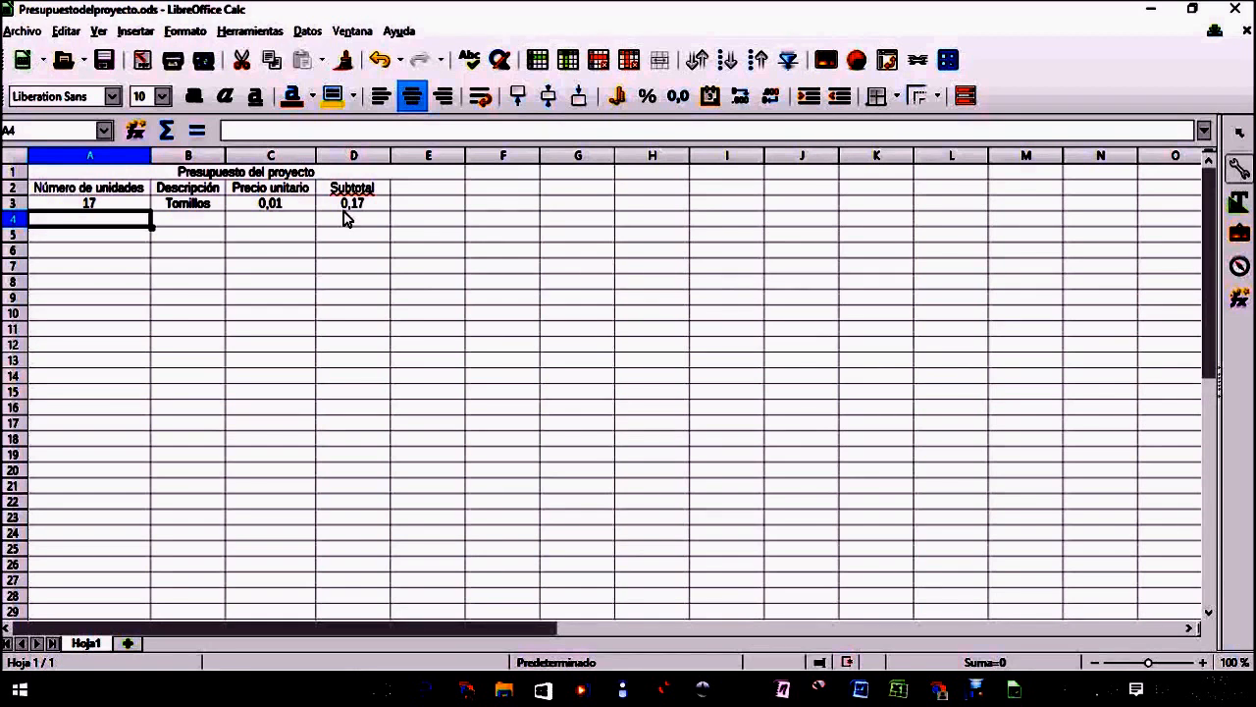
left_click(292, 207)
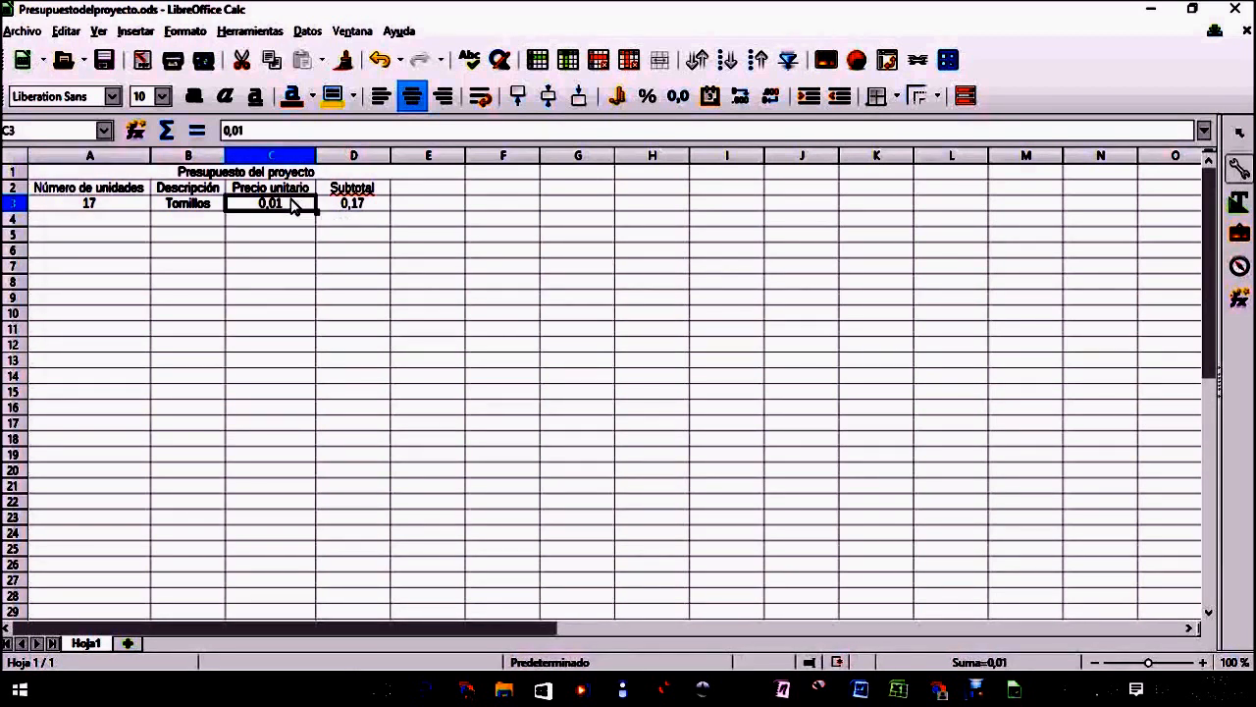
left_click(260, 130)
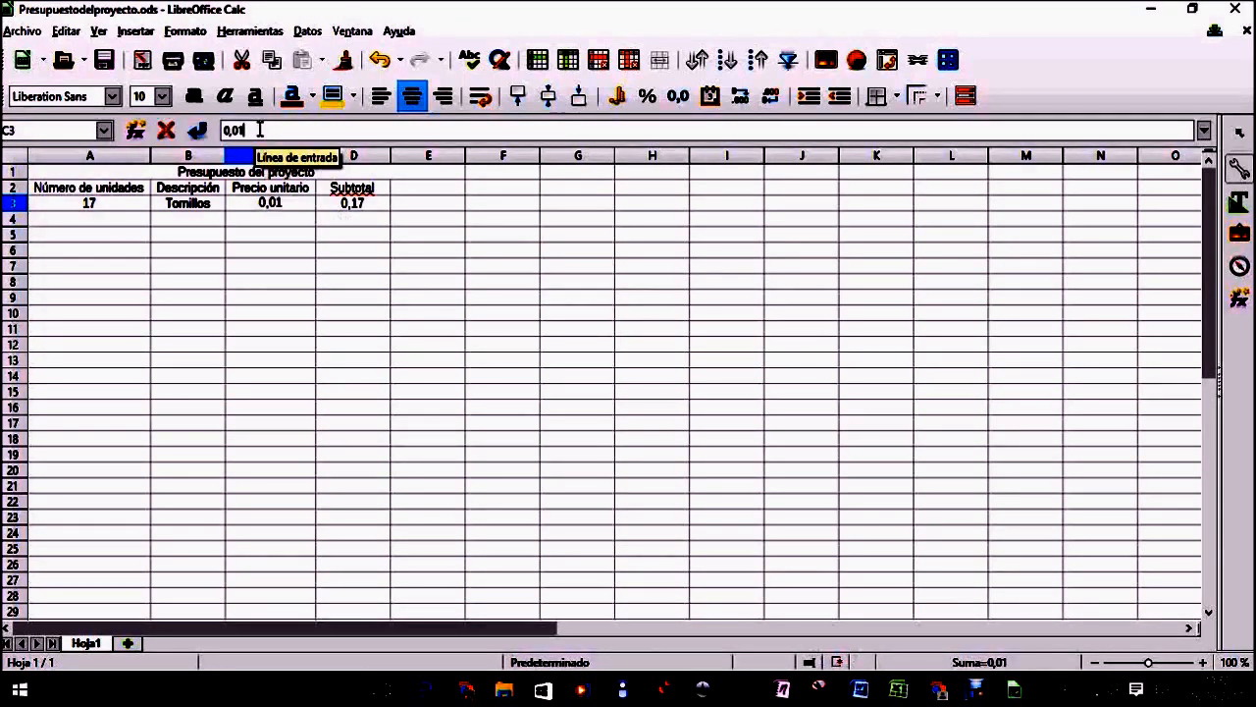
type("5")
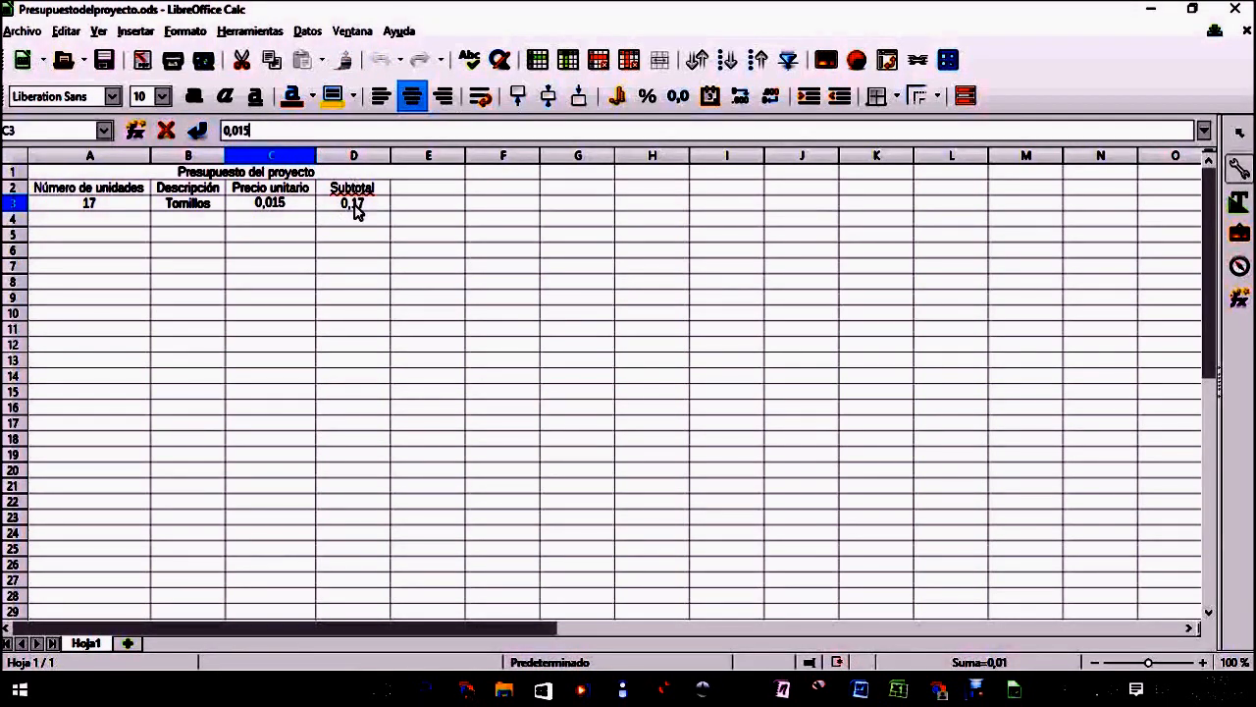
key("Return")
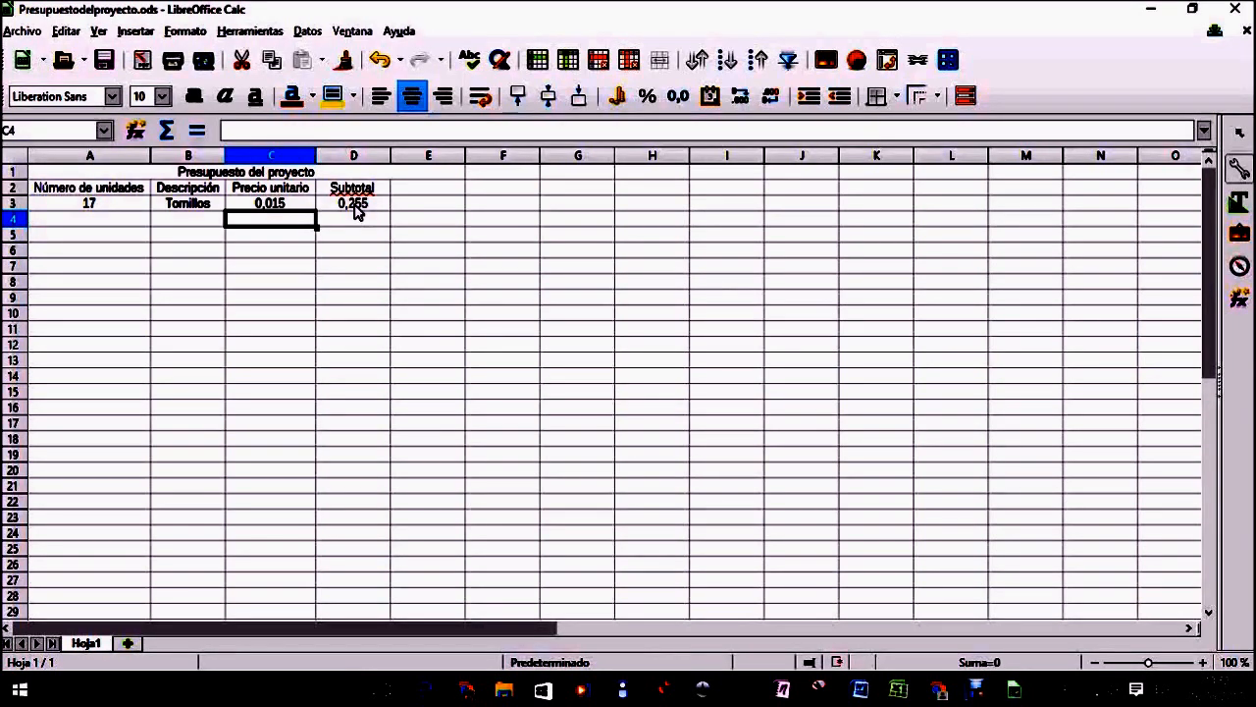
Step: Fill row 4 with the description "Motor", 1 unit and a unit price of 0,4
left_click(170, 222)
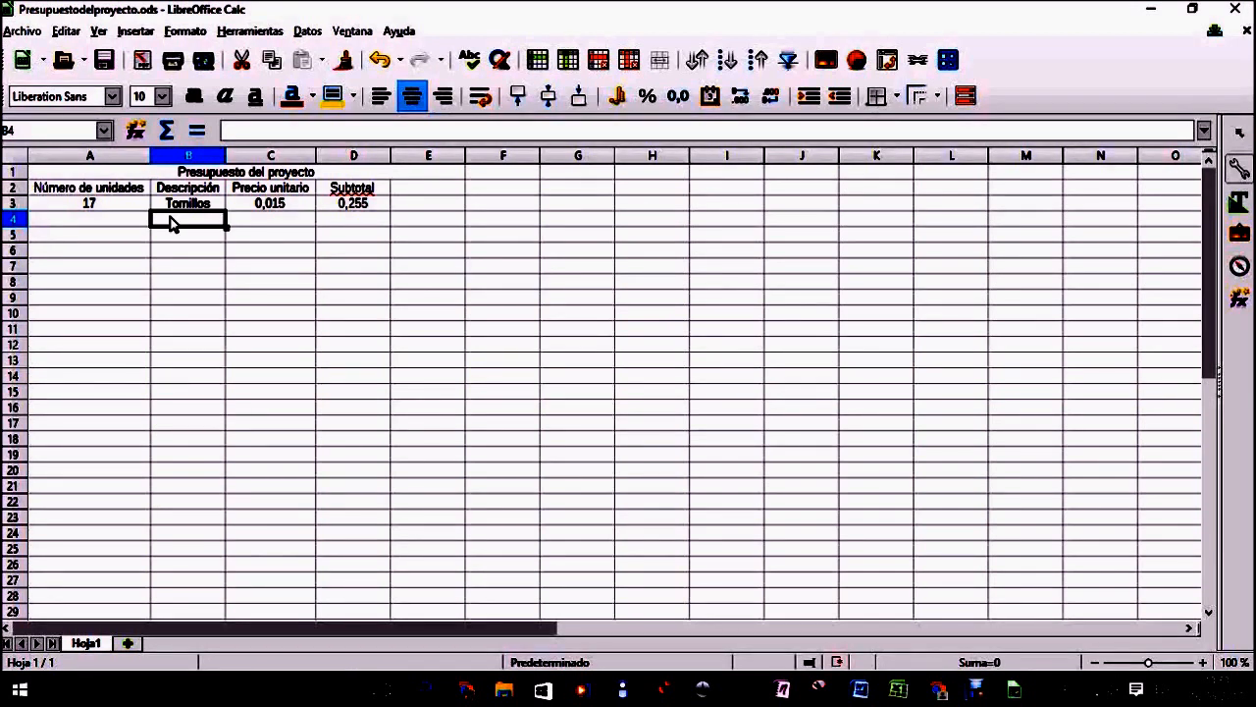
type("Motor")
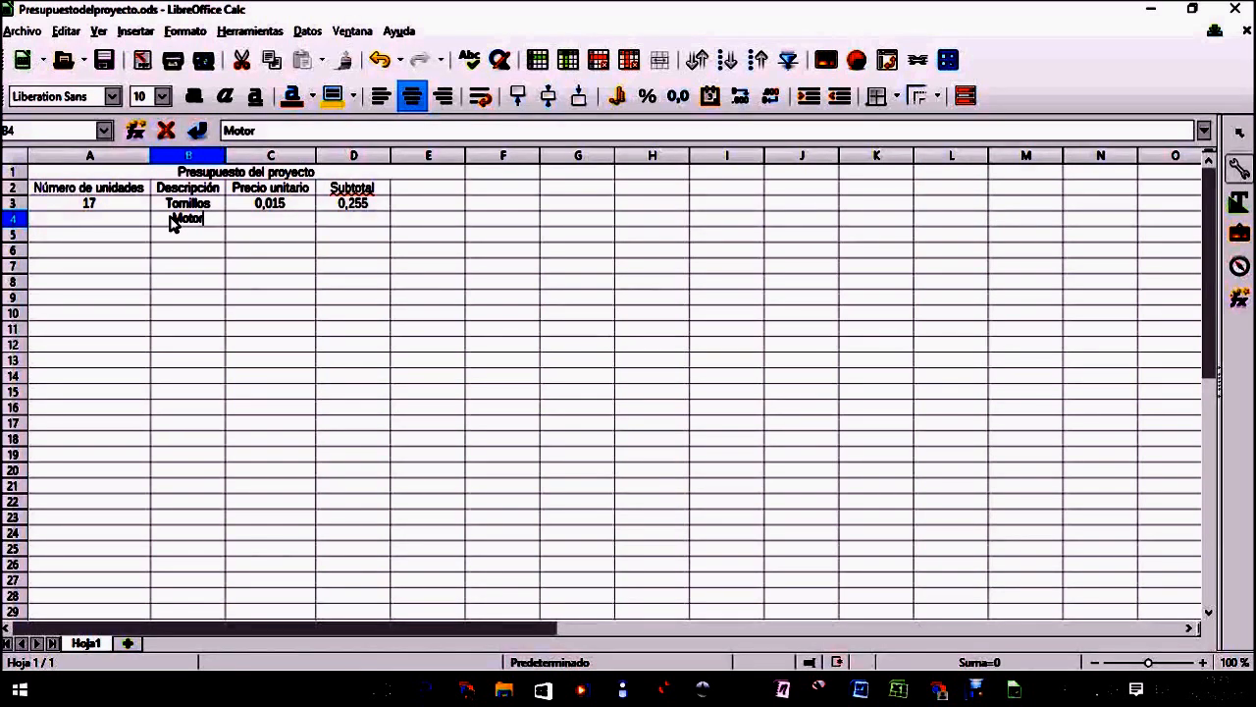
left_click(125, 216)
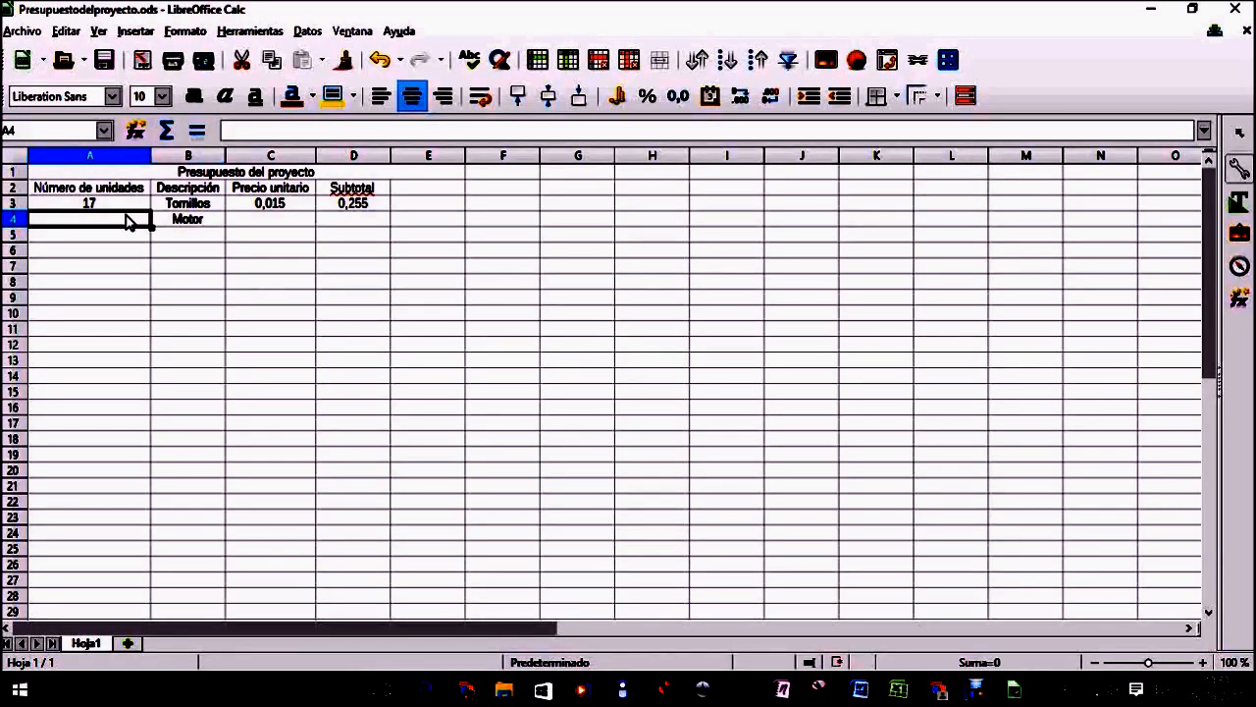
type("1")
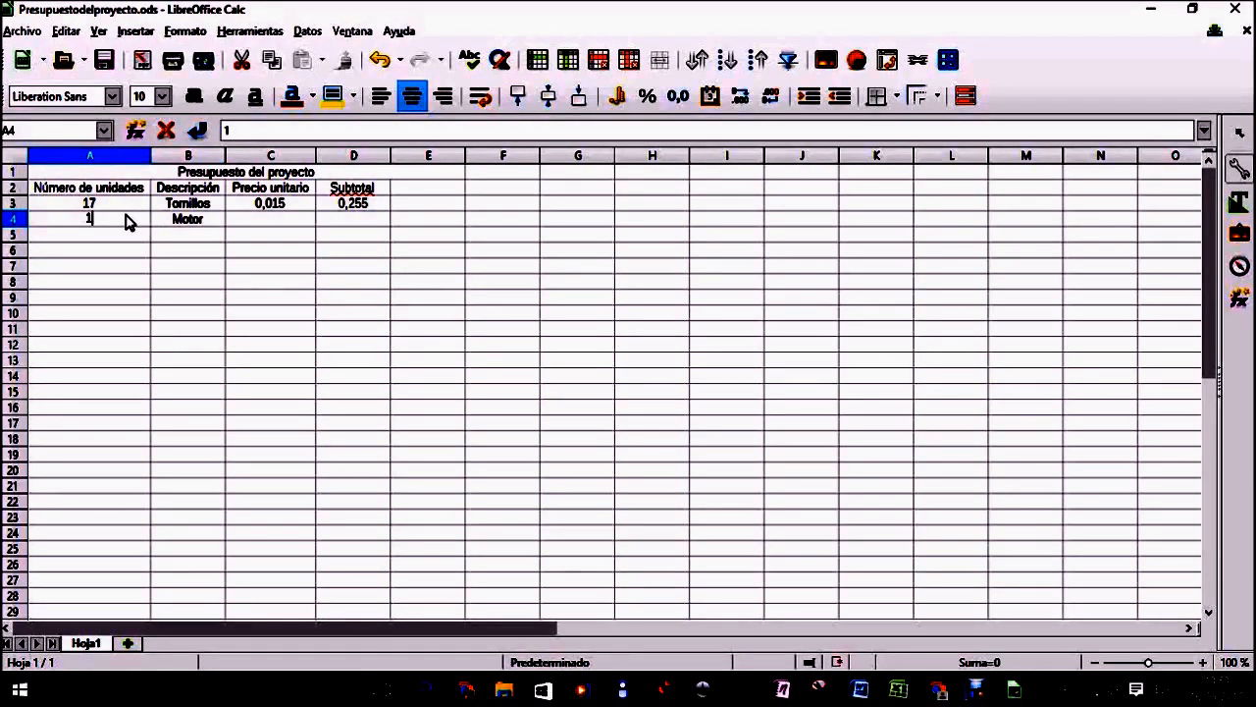
left_click(265, 228)
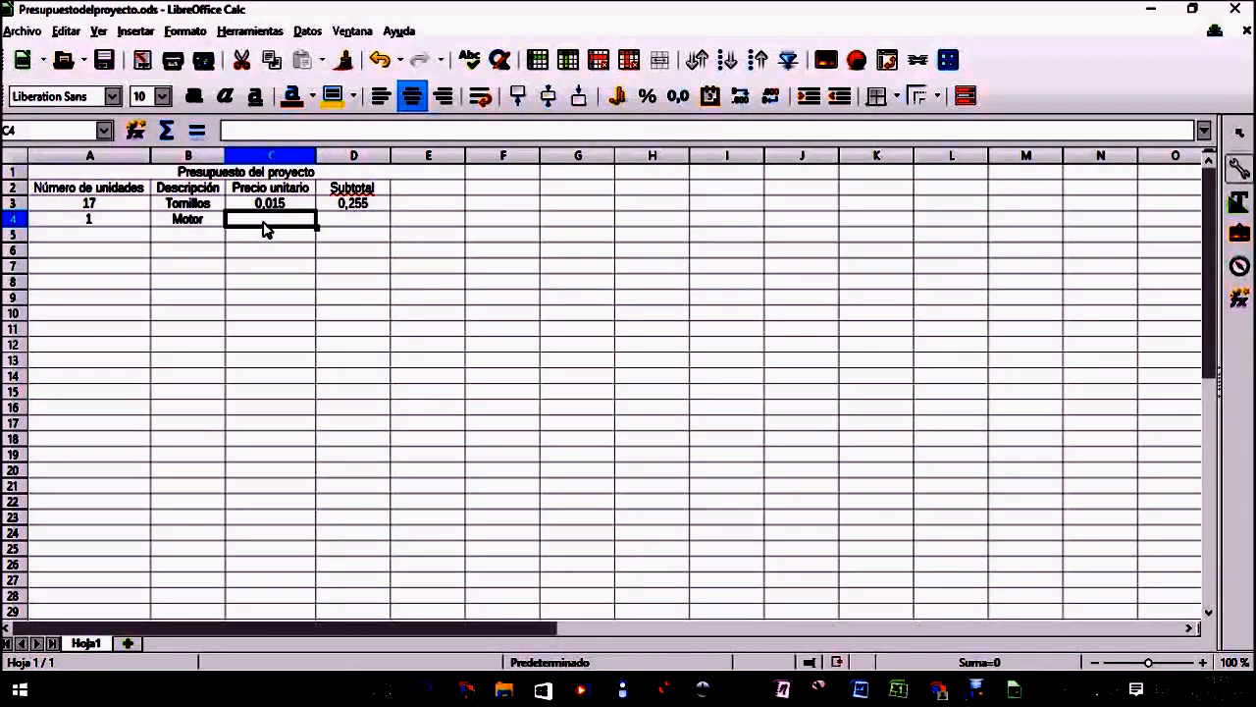
type(",4")
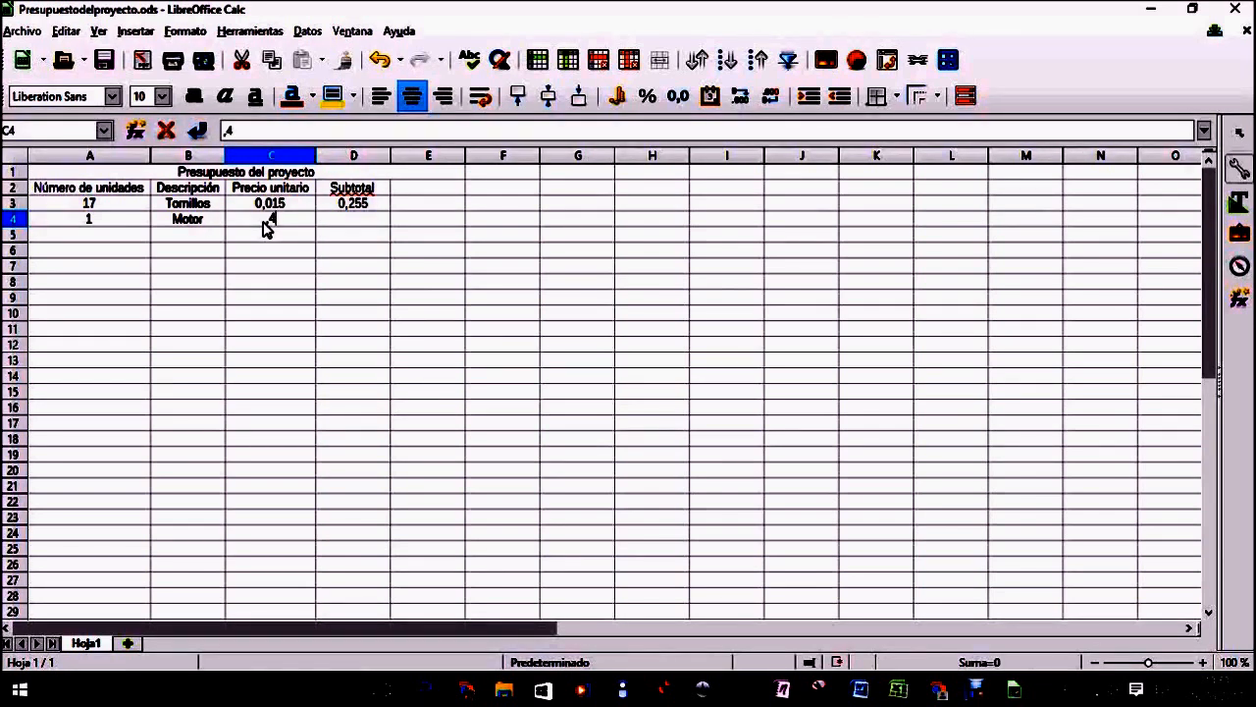
key("Tab")
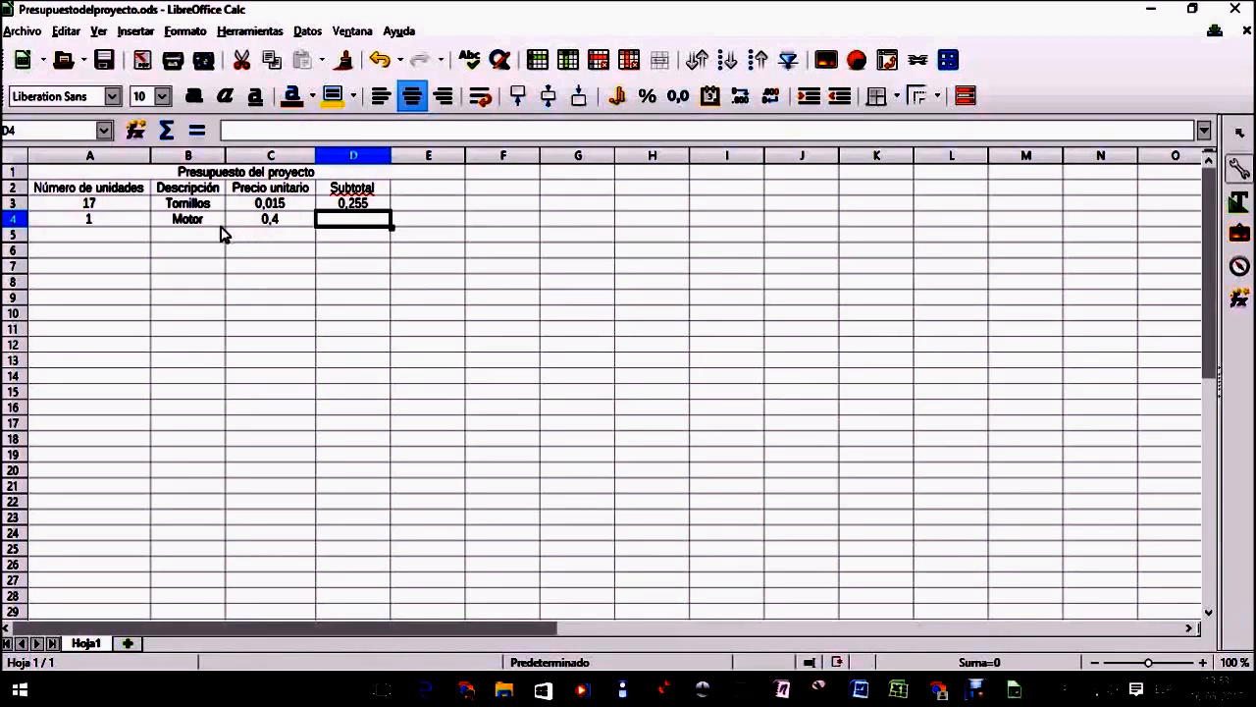
Step: Enter the description "Listones" in cell B5 and 6 units in cell A5
left_click(198, 238)
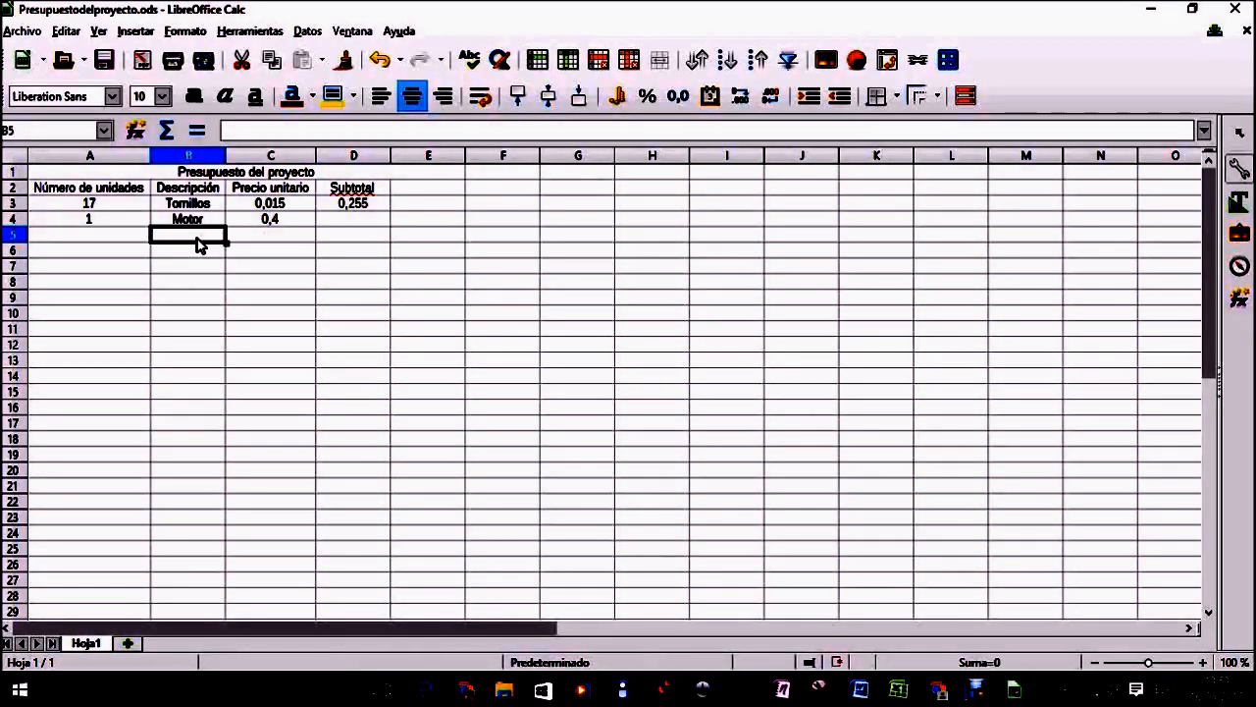
type("Listones")
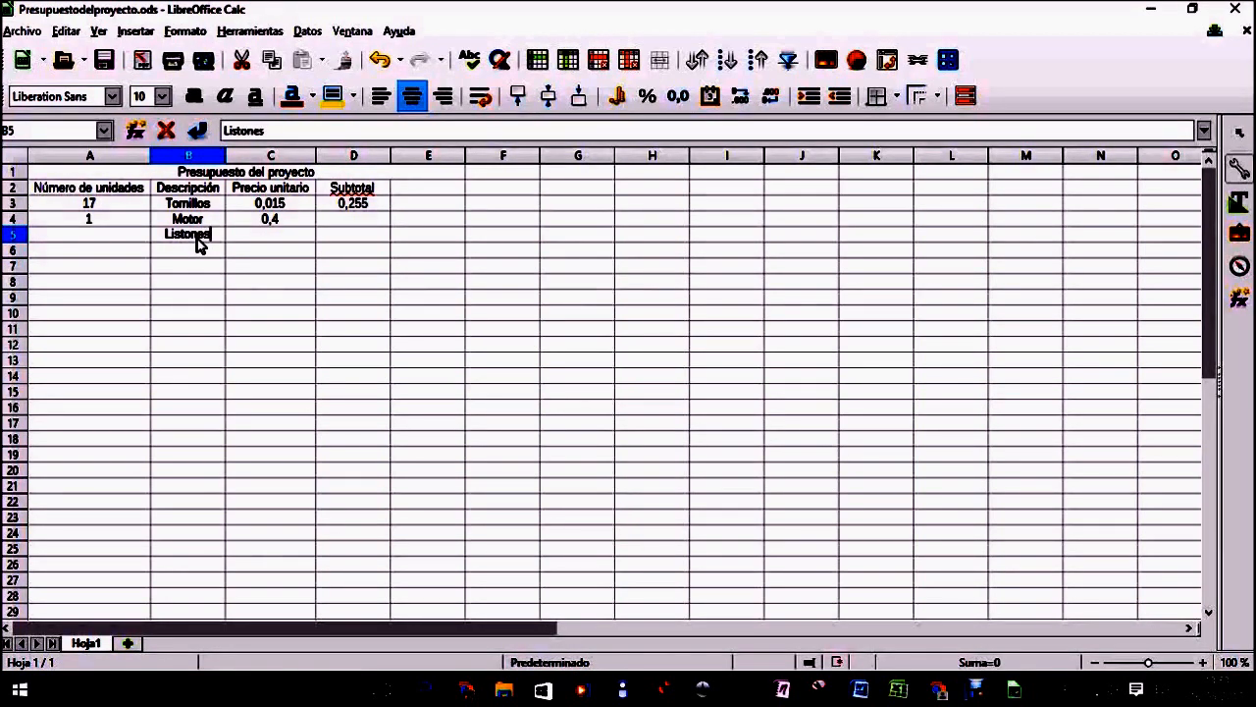
left_click(105, 239)
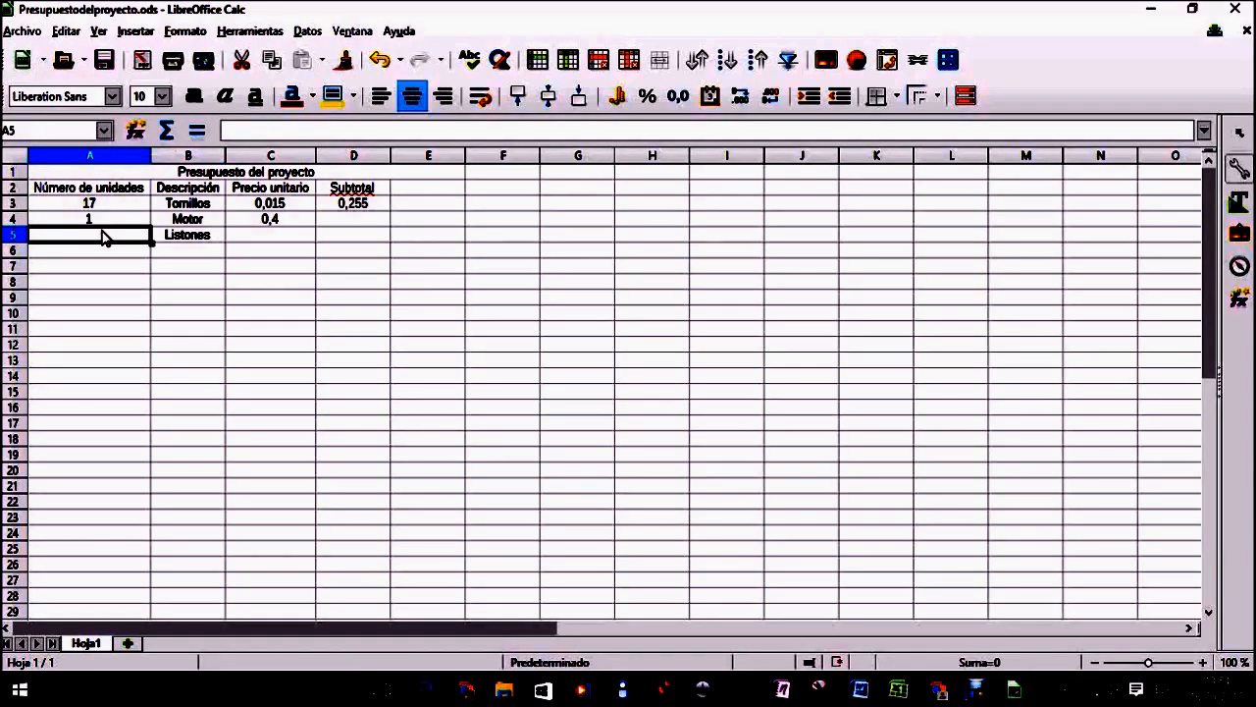
type("56")
key("BackSpace")
key("BackSpace")
type("6")
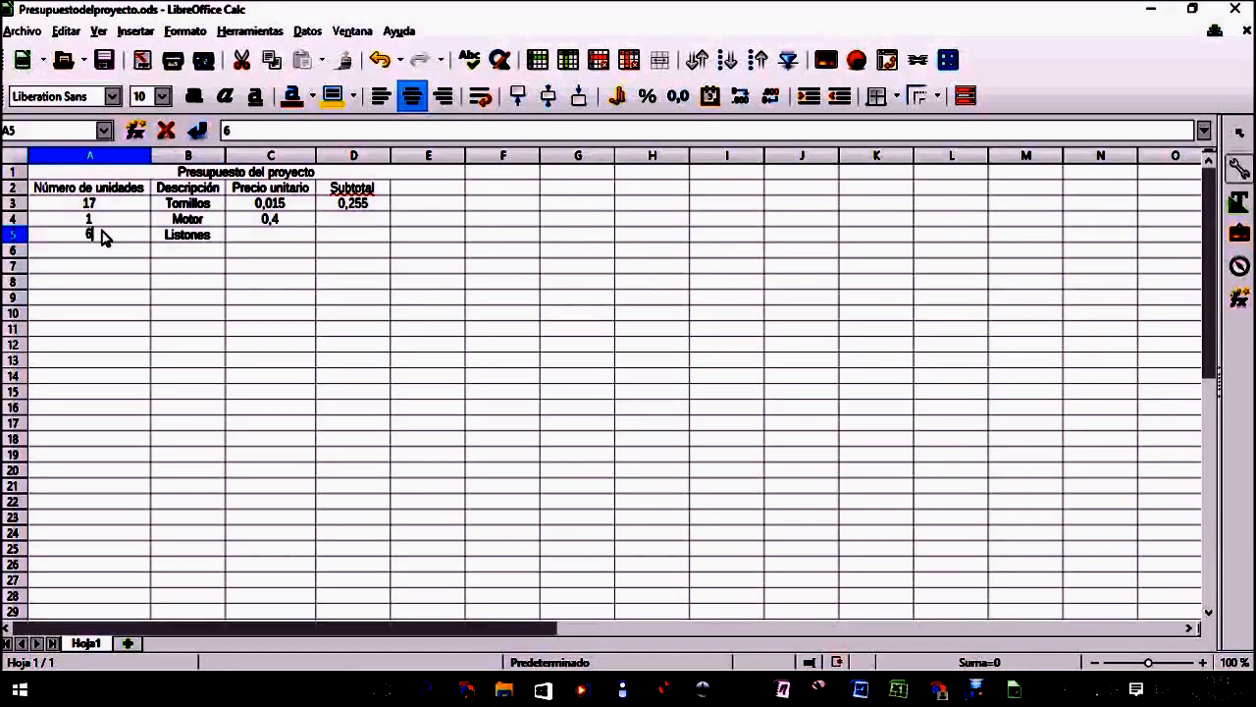
key("Tab")
key("Tab")
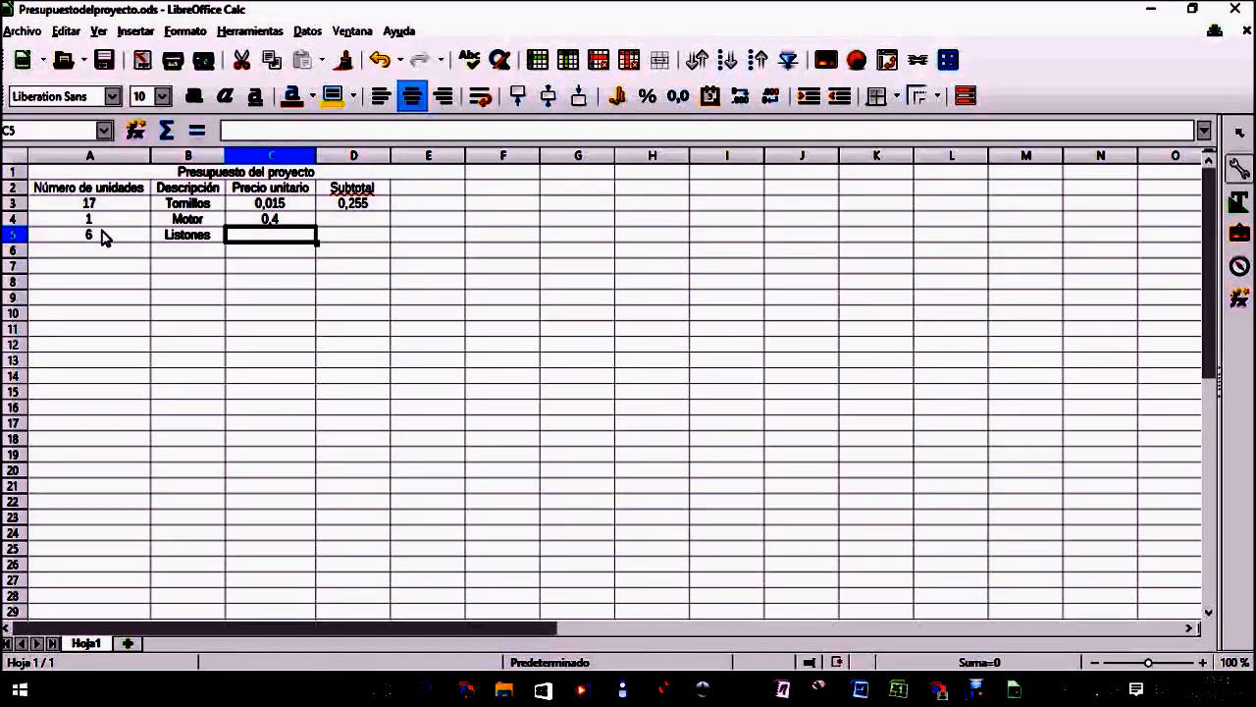
Step: Enter a unit price of 0,8 for the Listones in cell C5
type(",8")
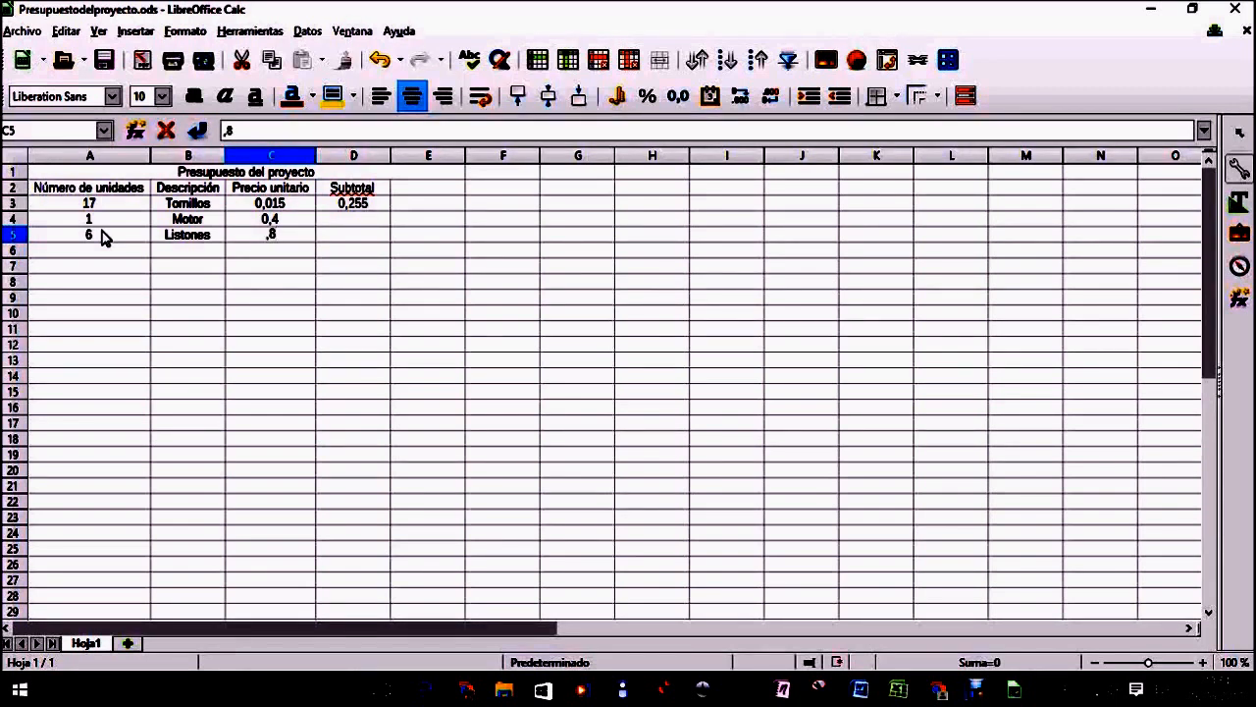
key("Tab")
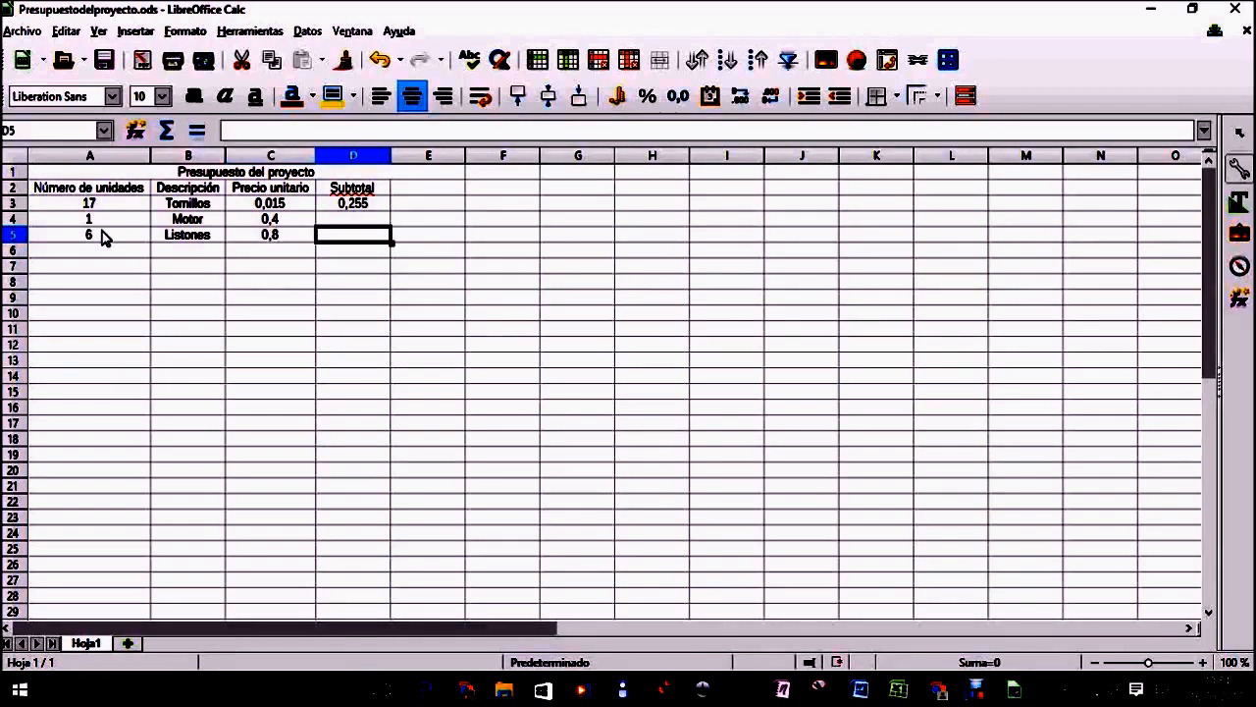
left_click(362, 218)
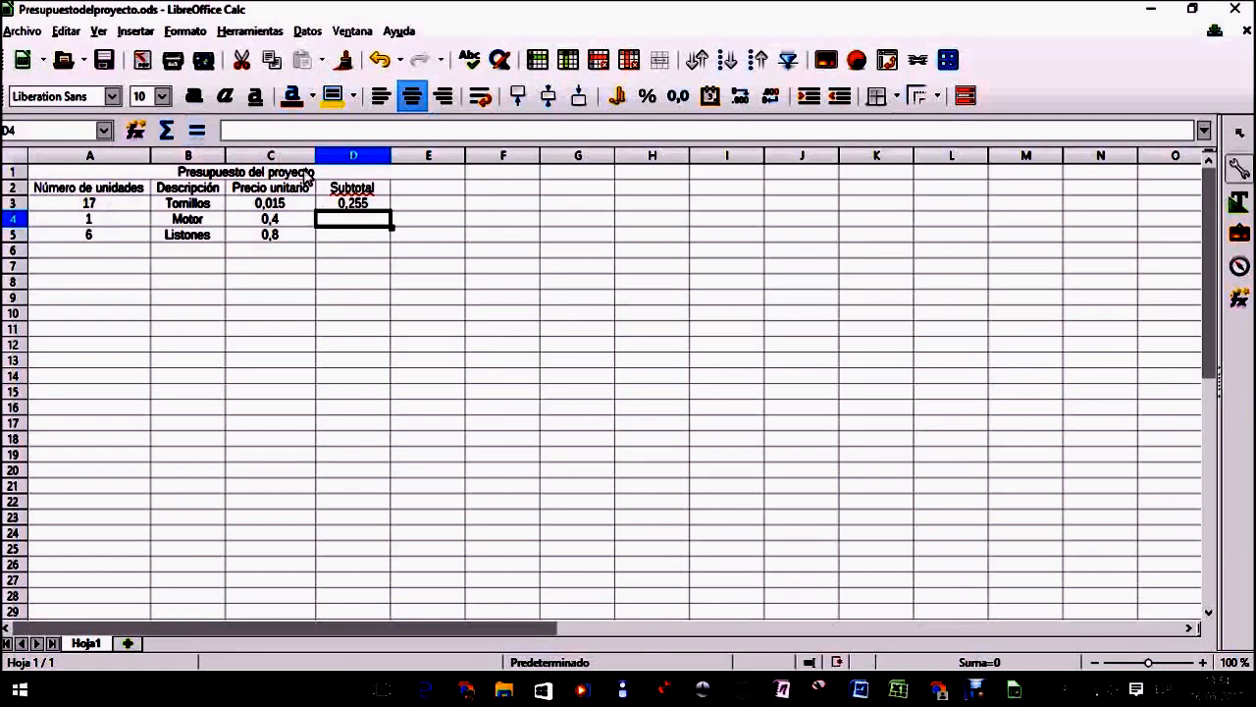
left_click(344, 204)
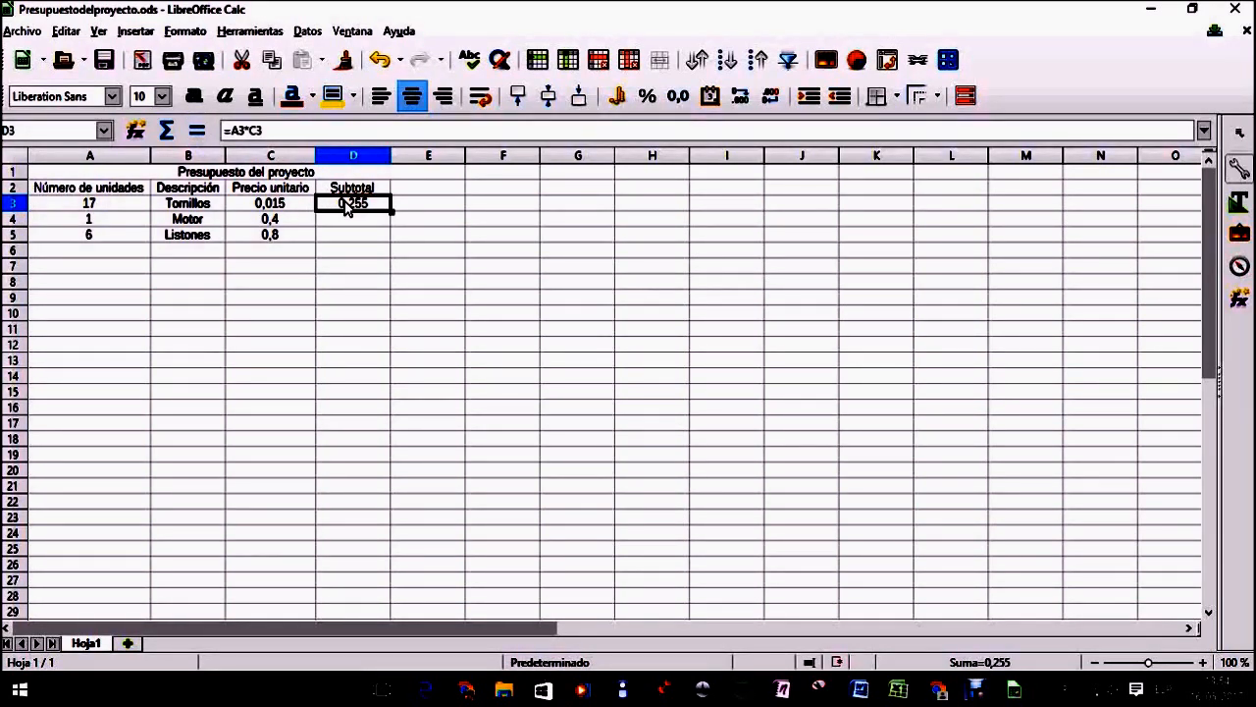
left_click_drag(344, 201, 345, 235)
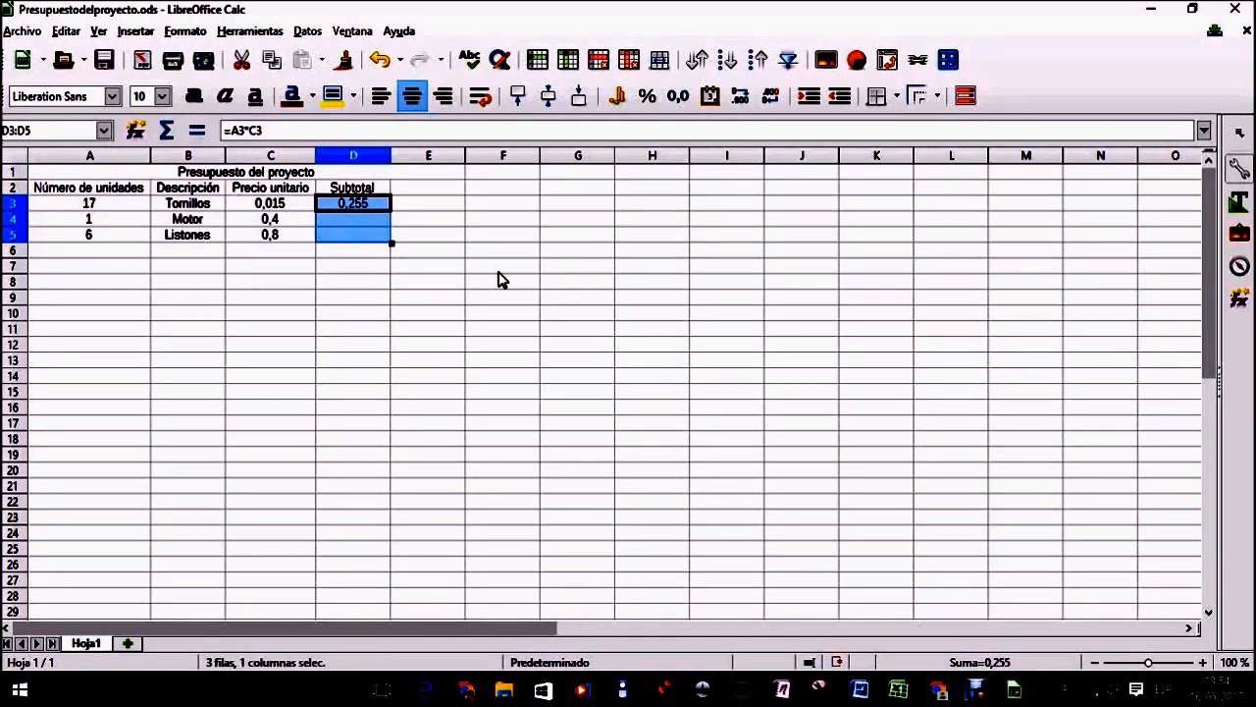
left_click(368, 225)
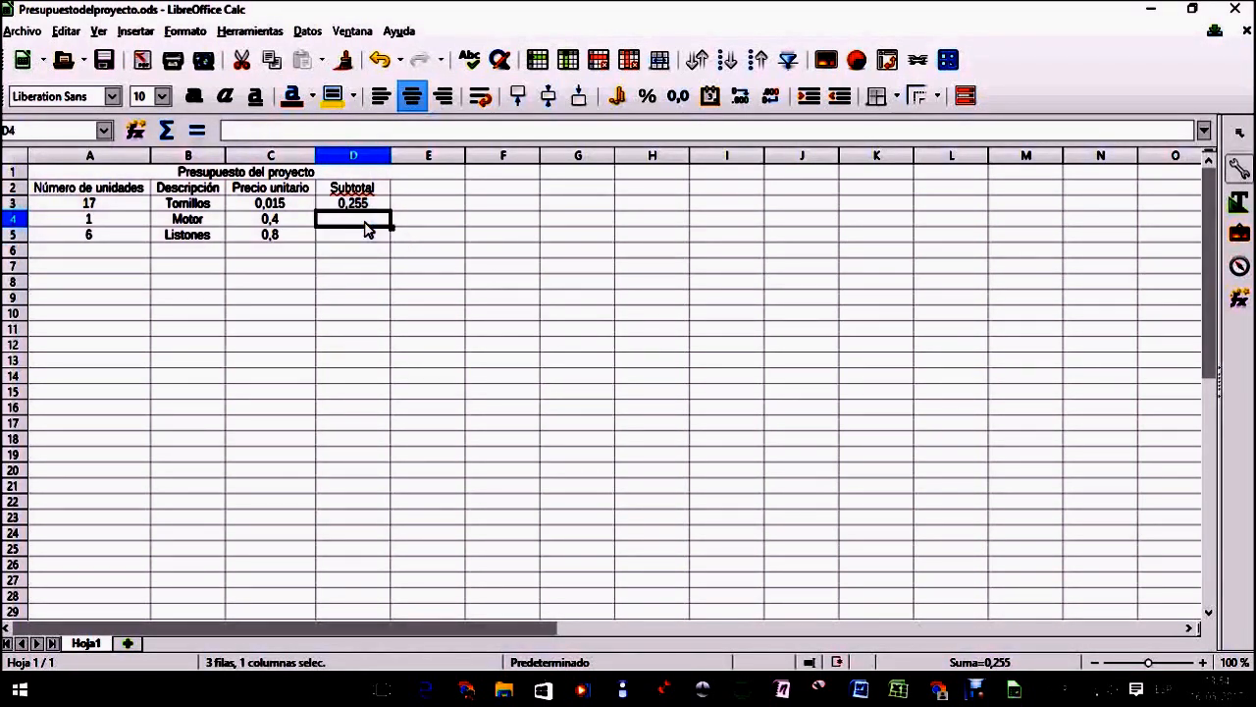
left_click(360, 204)
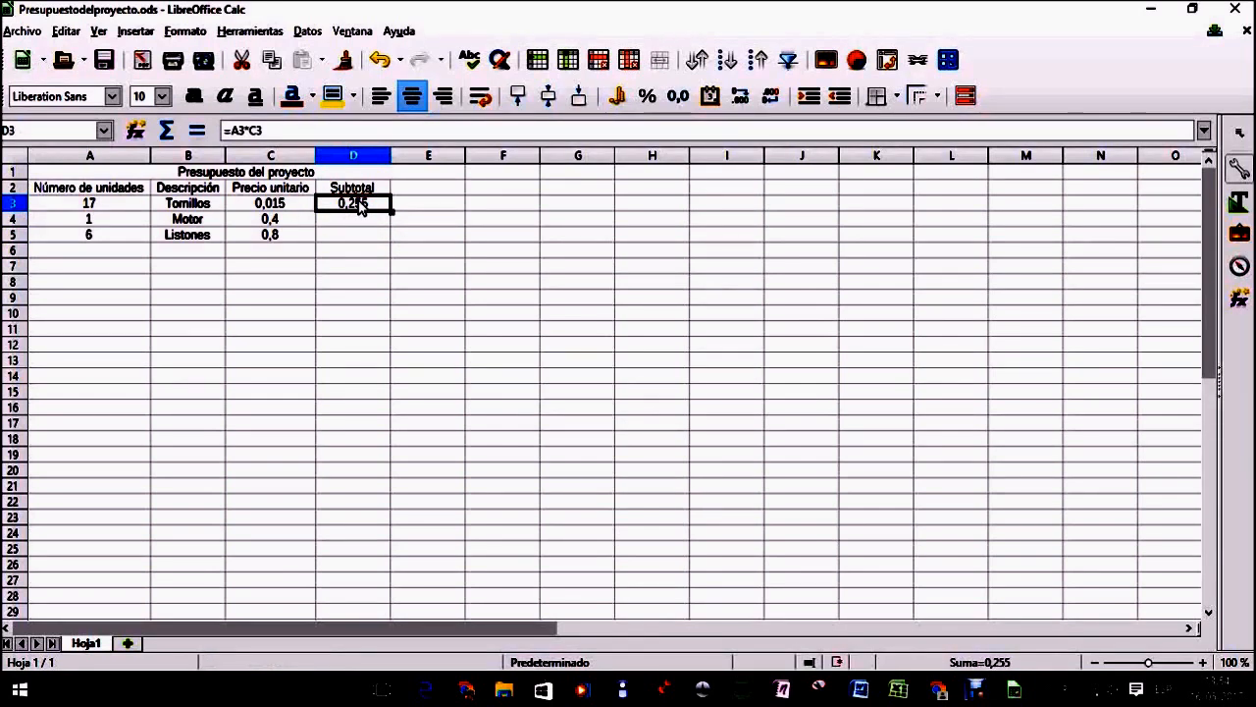
left_click_drag(360, 204, 359, 238)
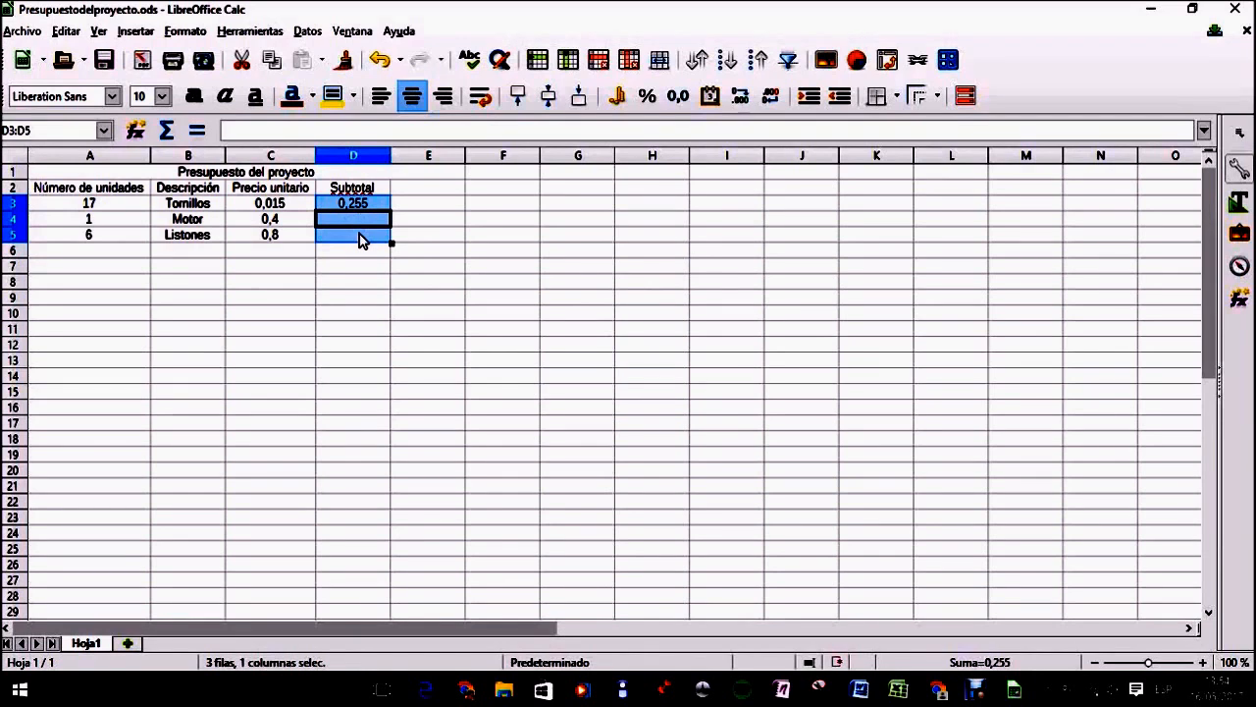
left_click(371, 208)
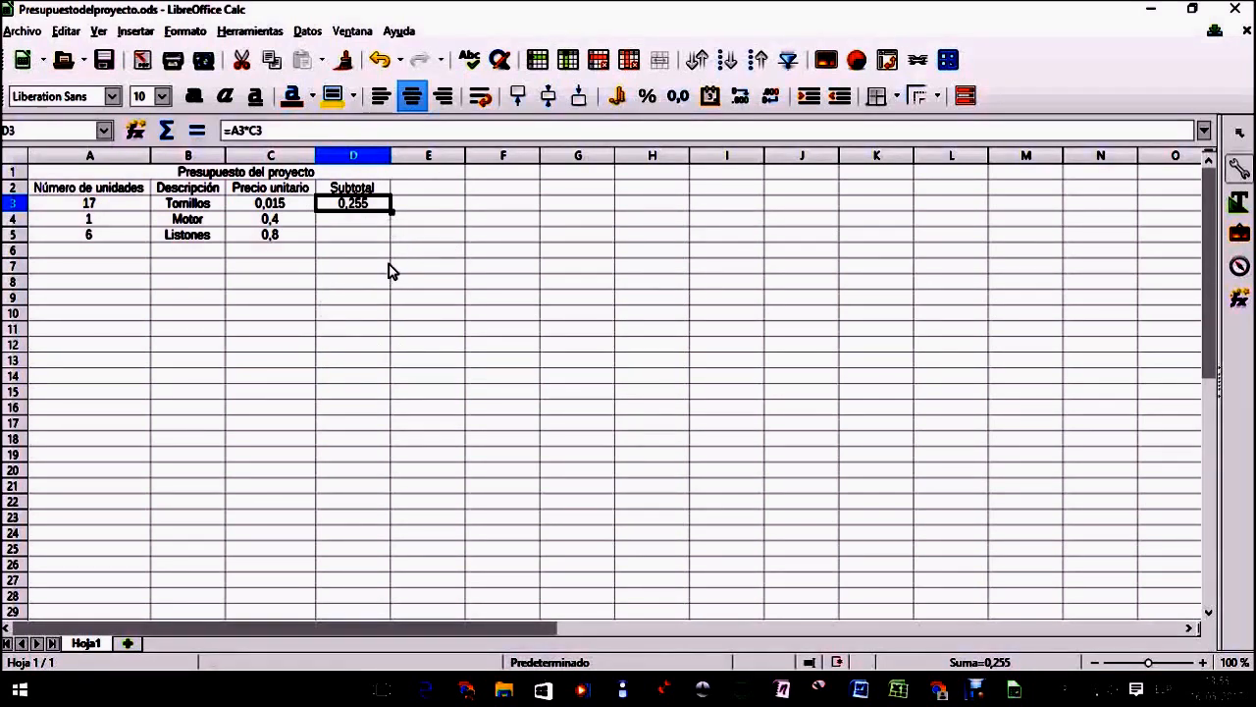
left_click(396, 224)
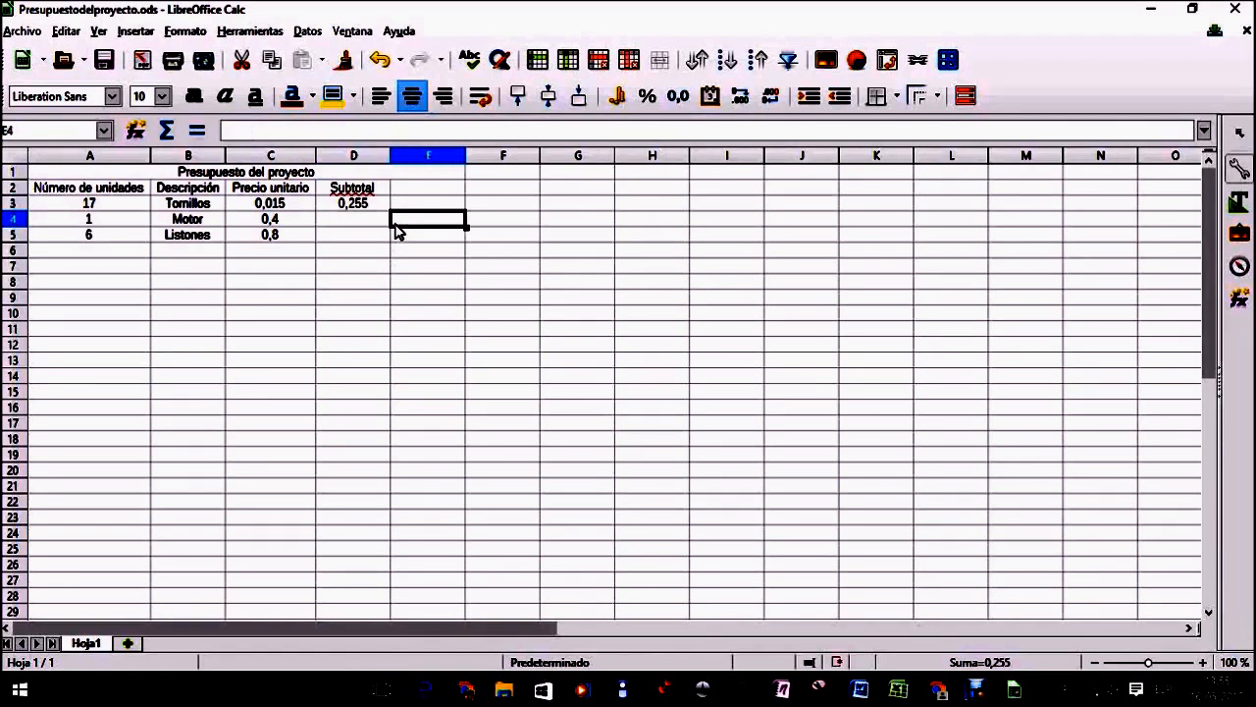
Step: Fill the Tornillos subtotal formula from D3 down through D5 for Motor and Listones, and check the formula in D5
left_click(377, 206)
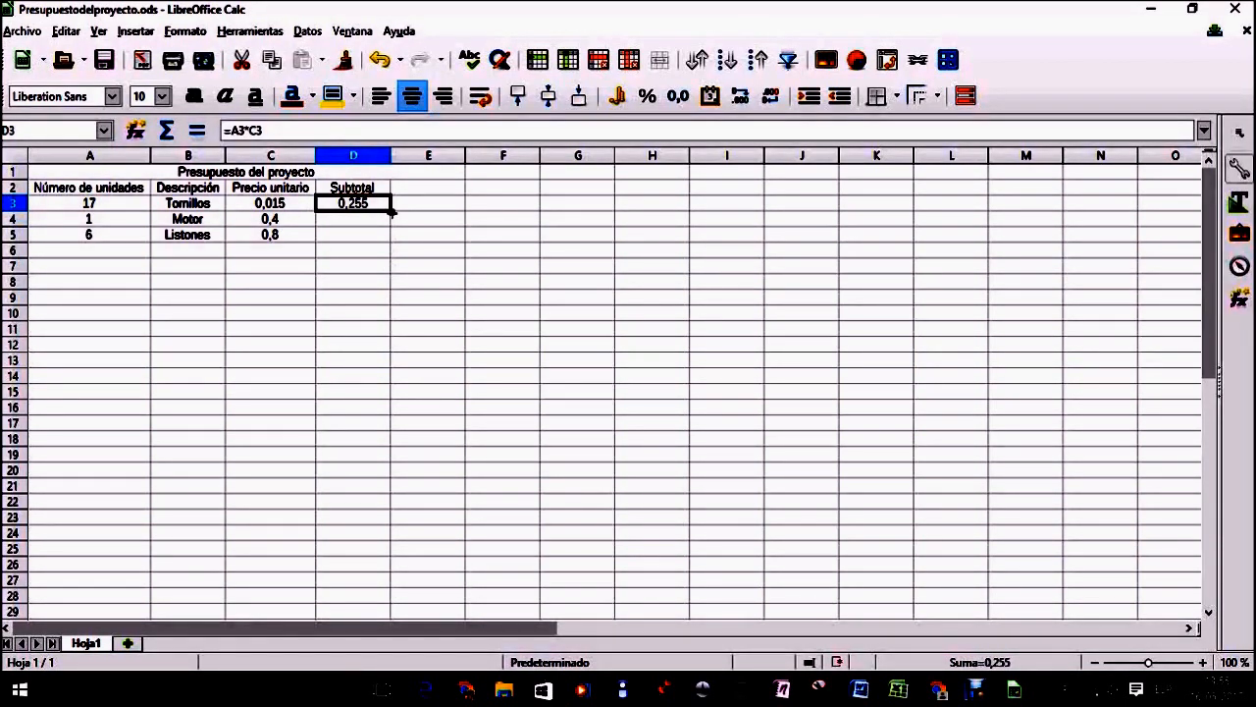
left_click_drag(390, 211, 391, 242)
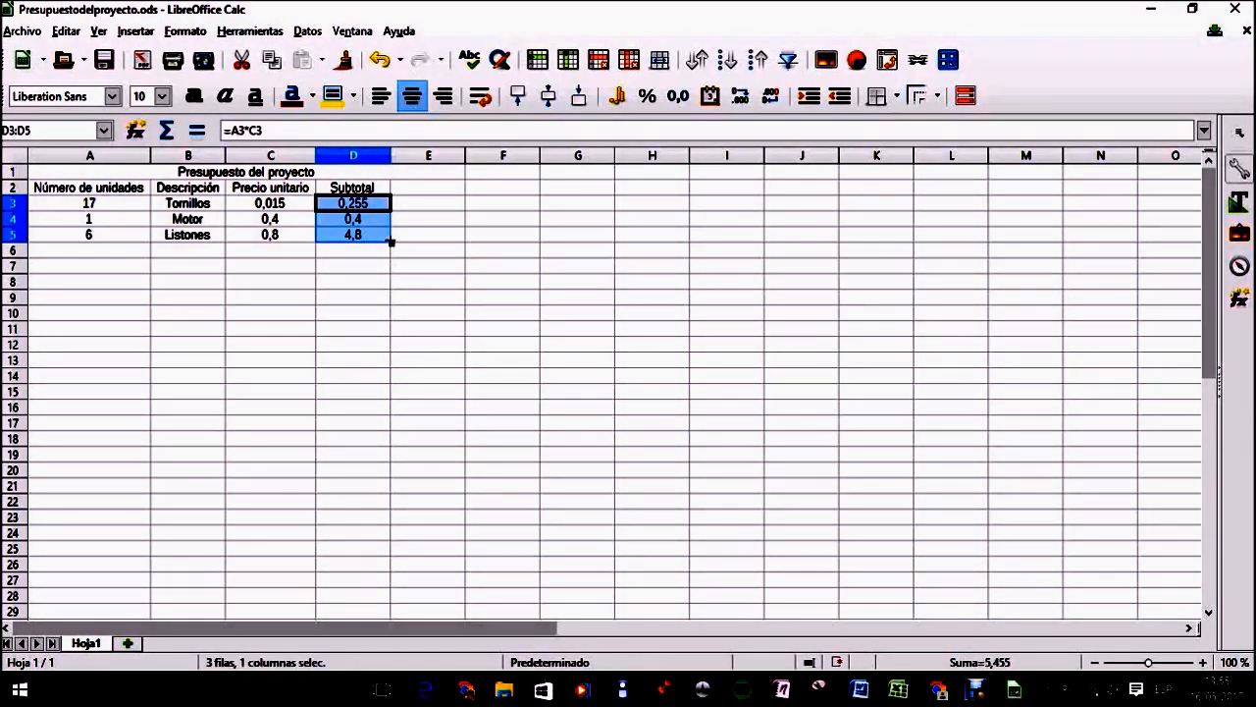
left_click(377, 240)
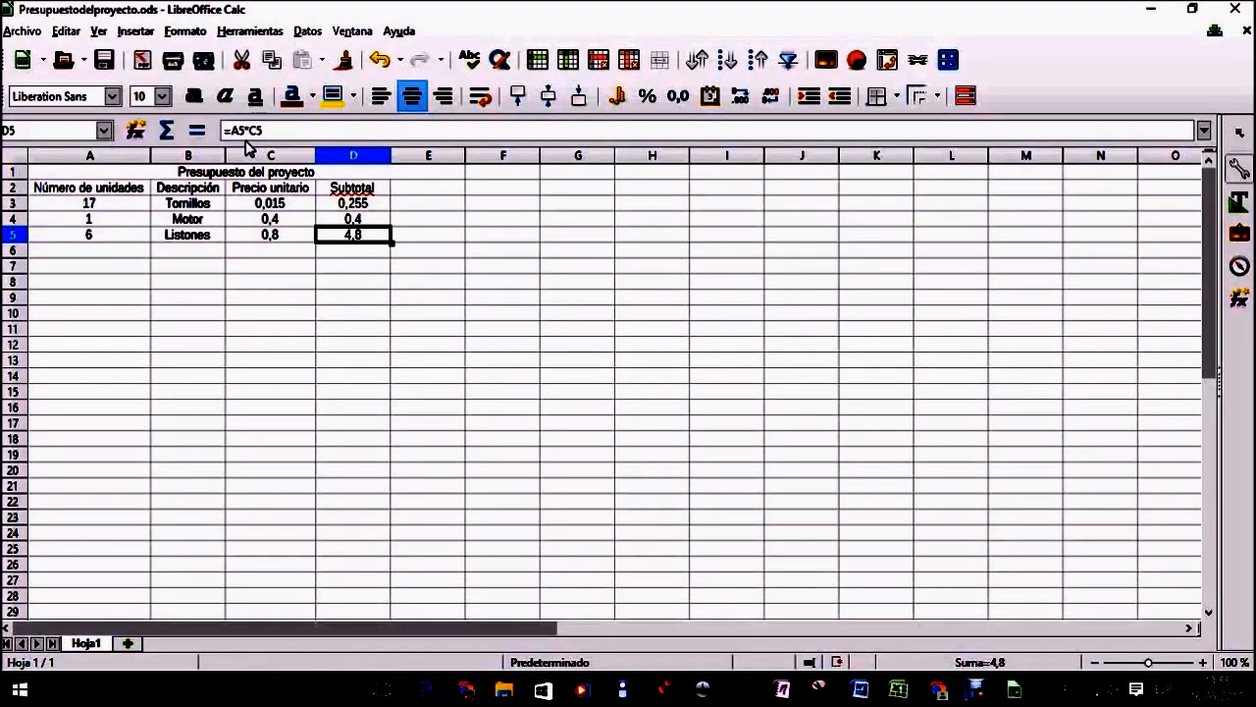
left_click(220, 250)
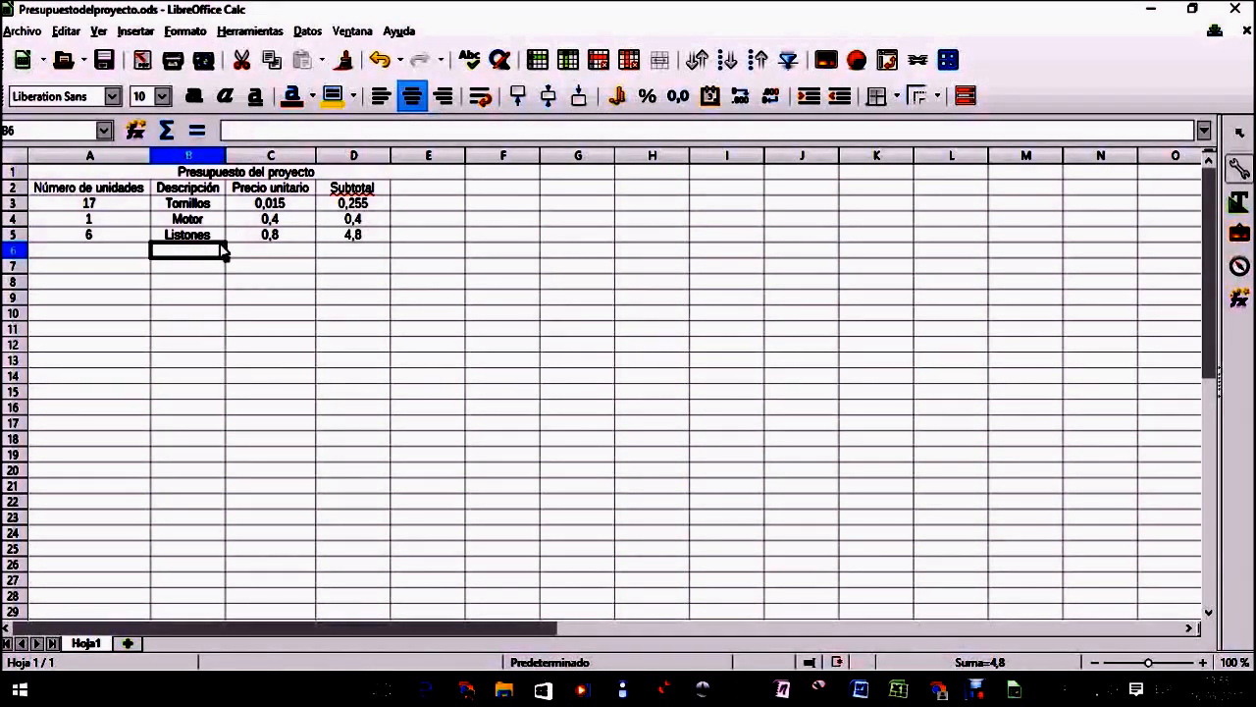
Step: Enter the label "Total" in cell C9 and sum the subtotals D3 to D8 in cell D9 with the SUMA function
left_click(355, 299)
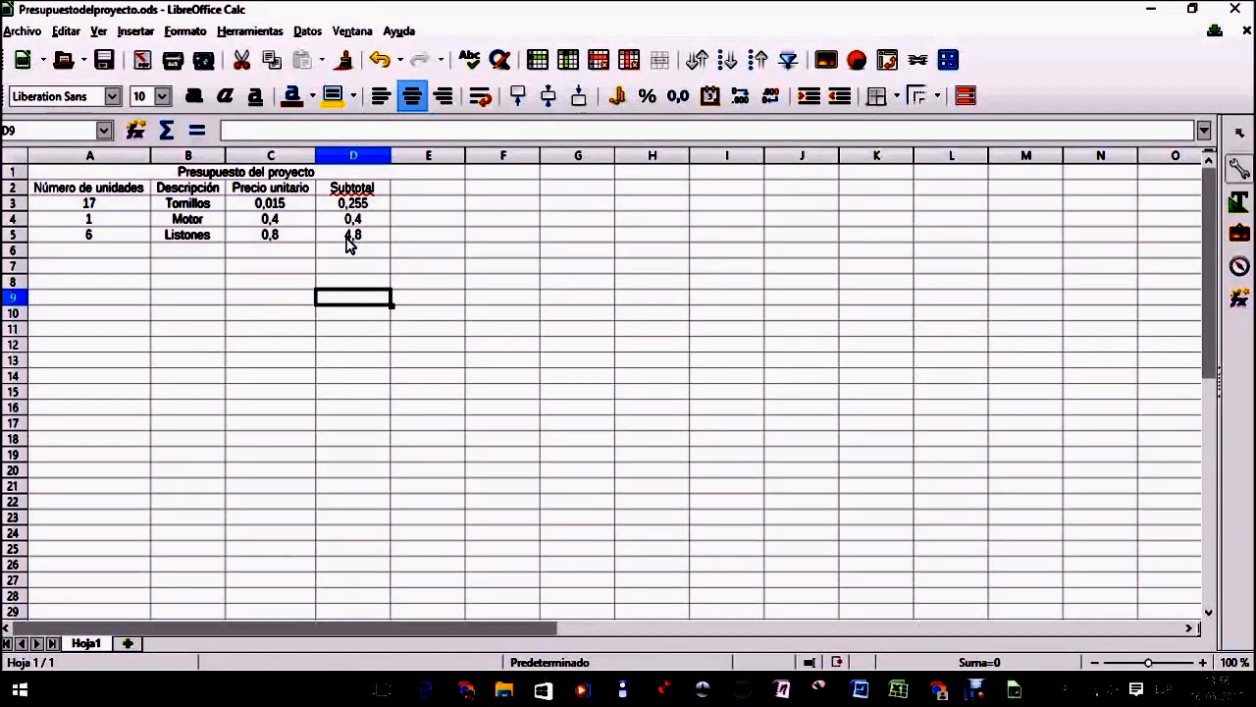
left_click(293, 302)
type("T")
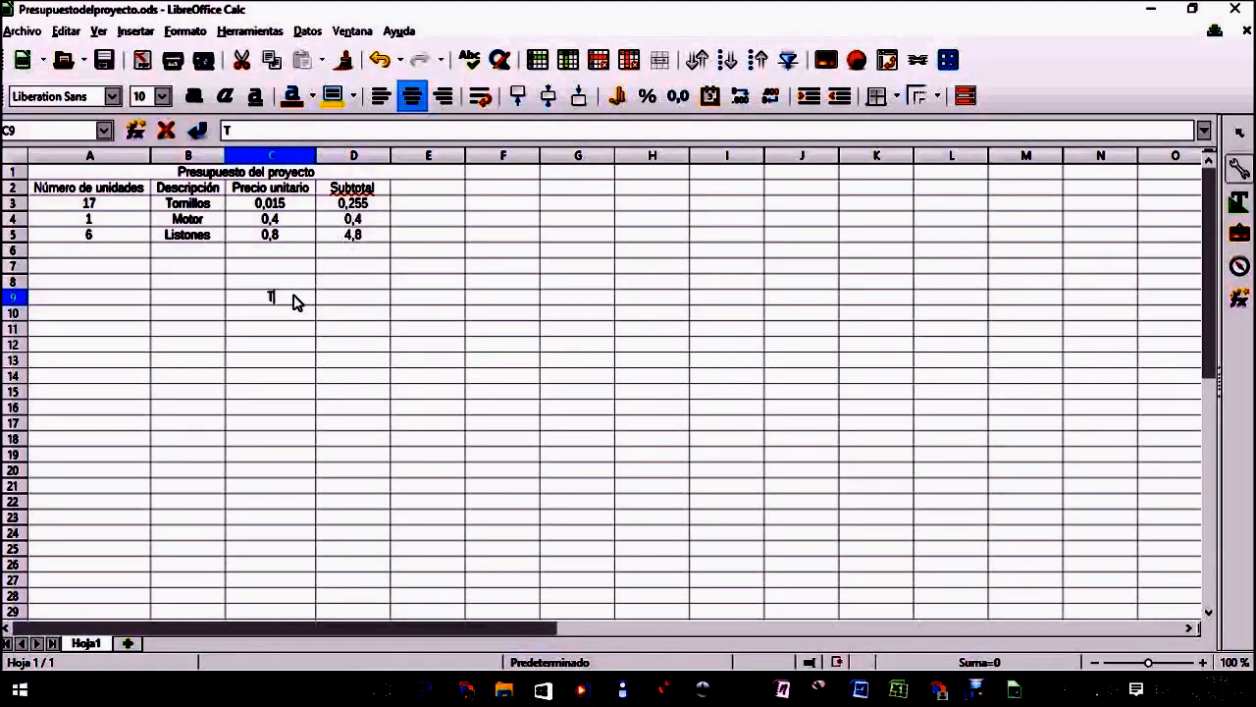
type("otal")
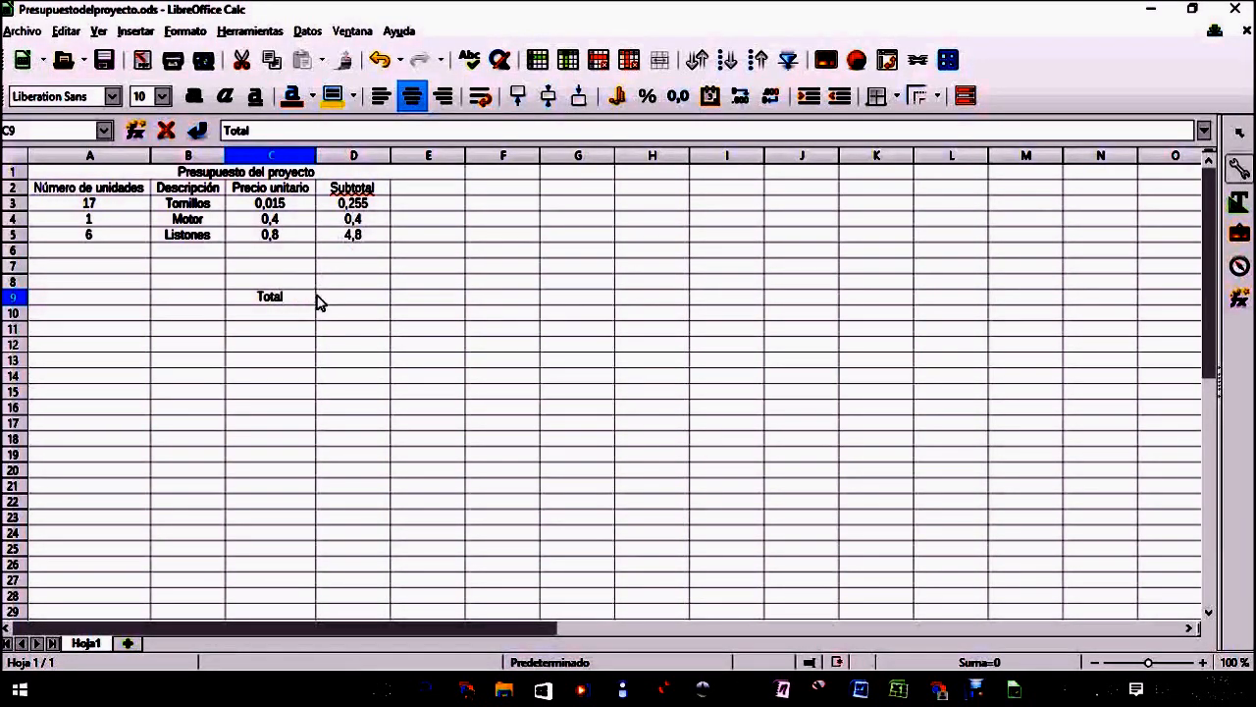
left_click(342, 302)
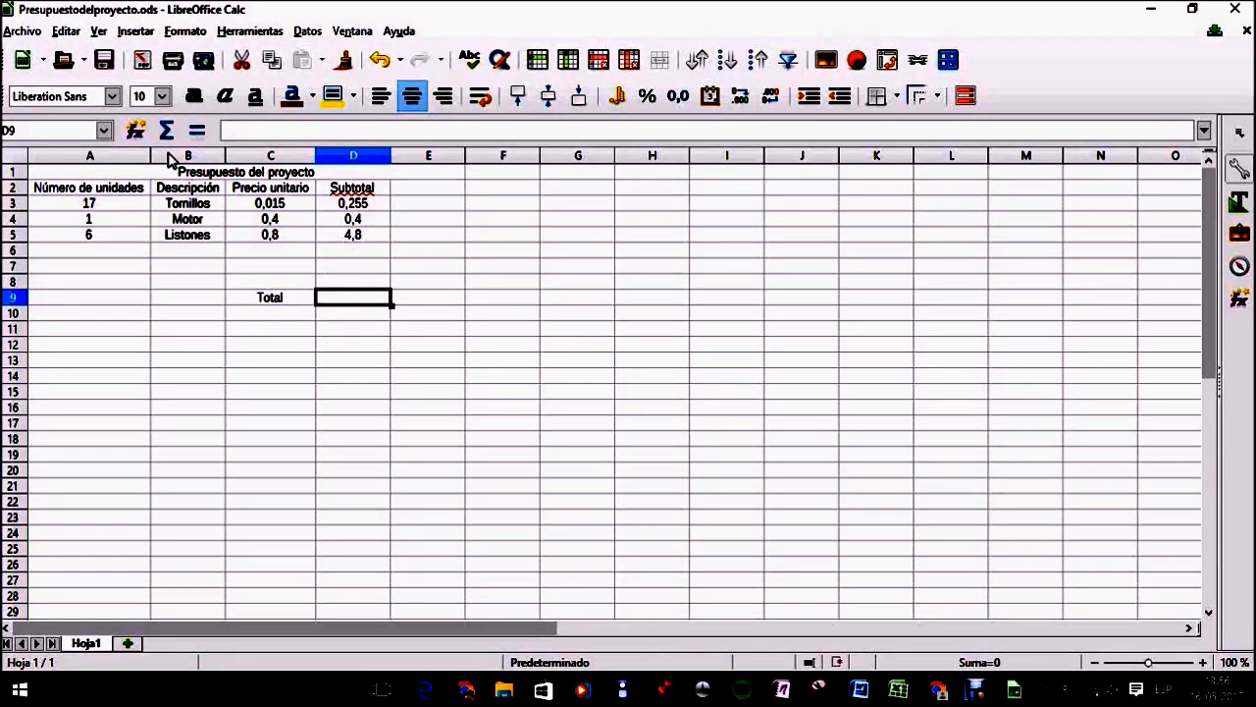
left_click(167, 133)
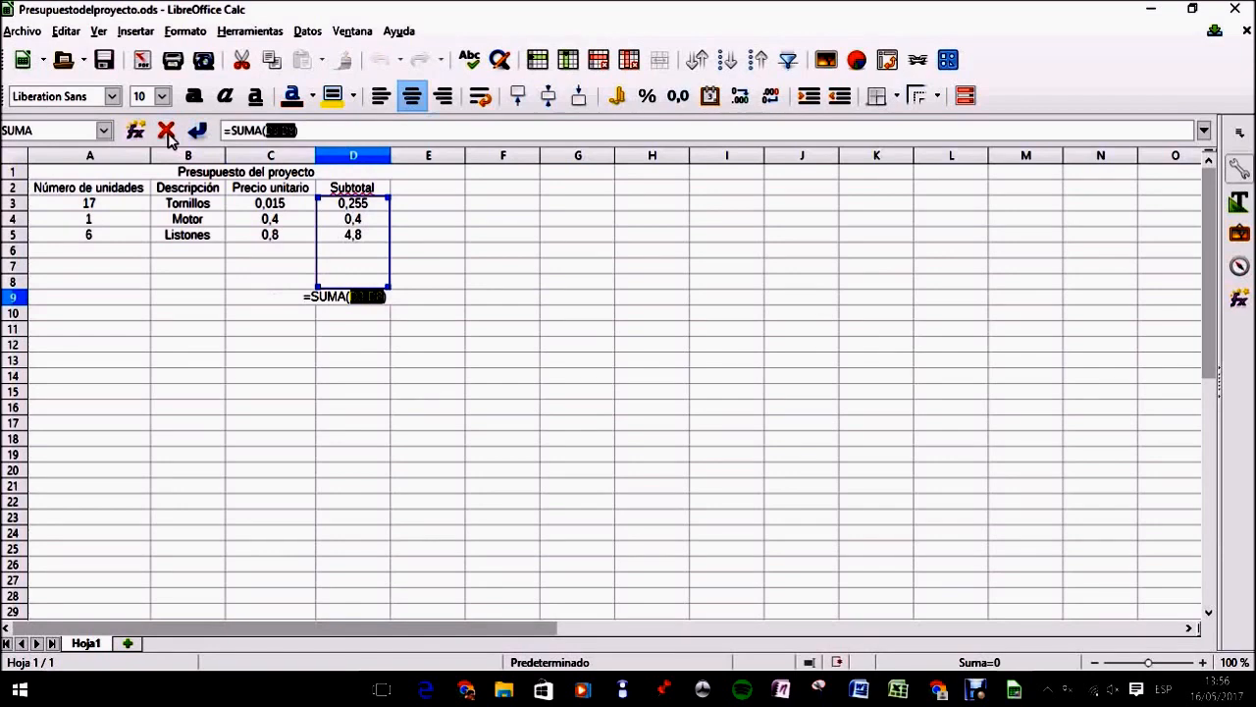
key("Return")
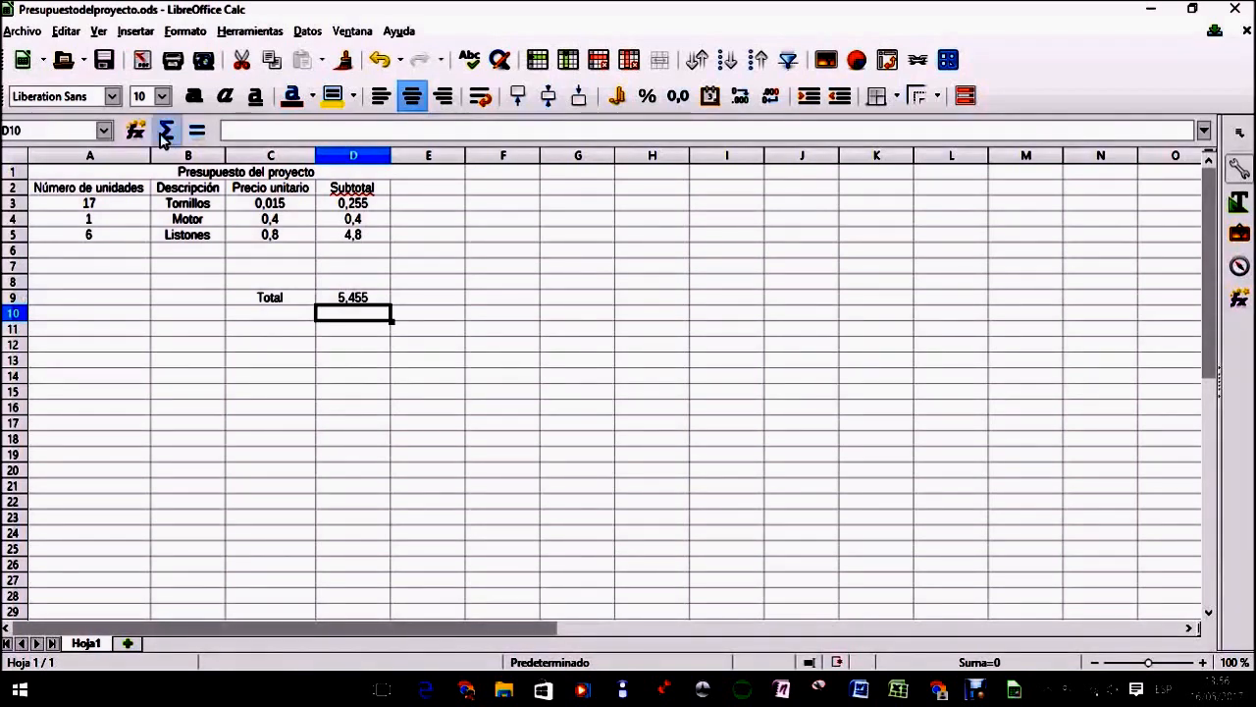
Step: Enter the label "IVA (21%)" in cell C10, below the Total label
left_click(258, 315)
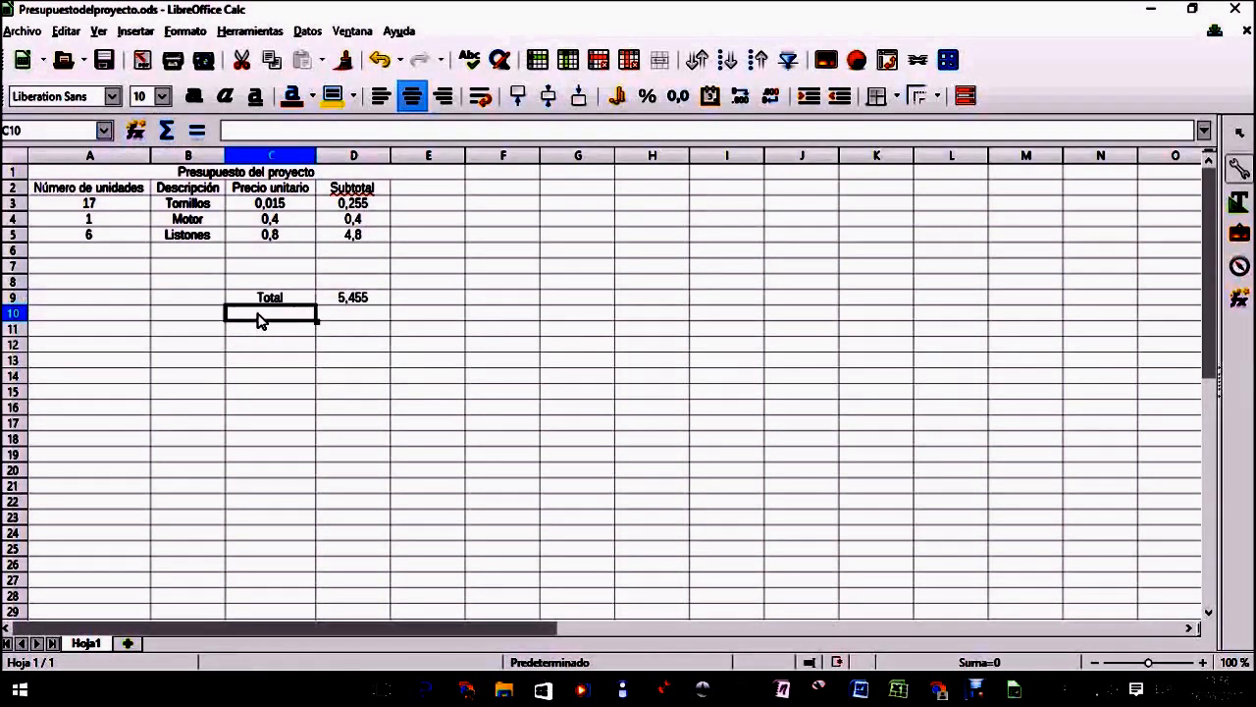
double_click(258, 314)
type("IVA")
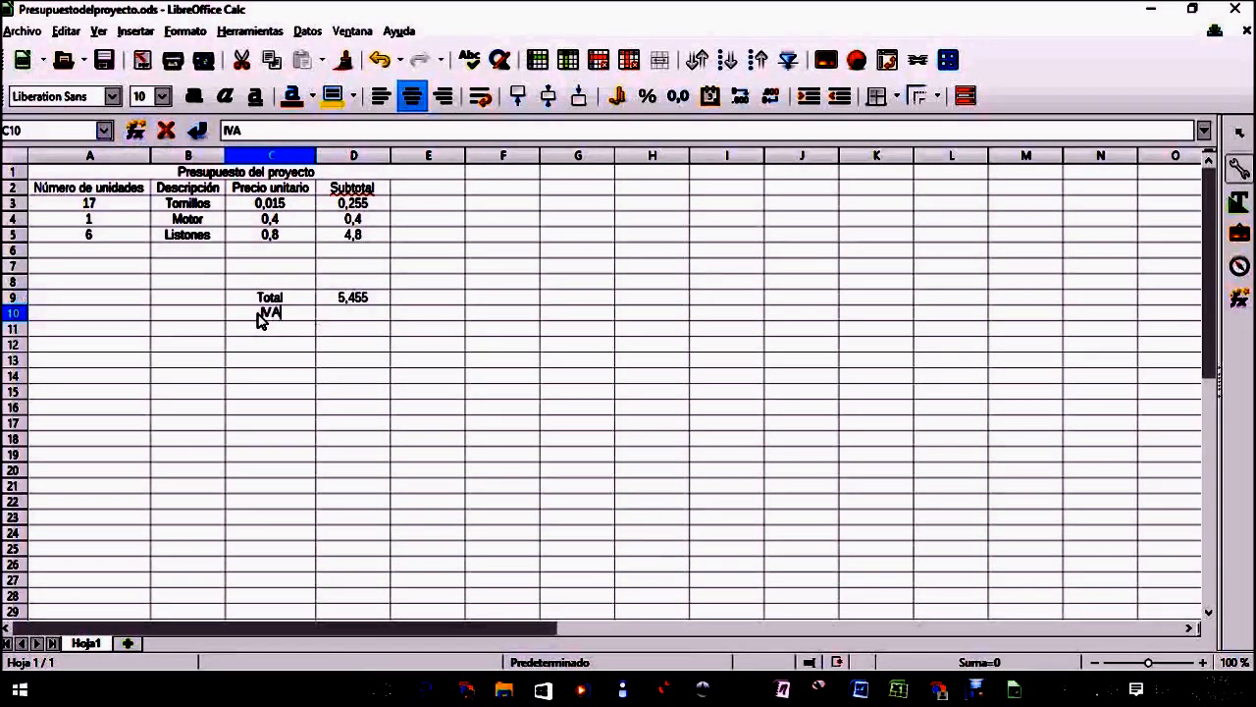
type(" (21")
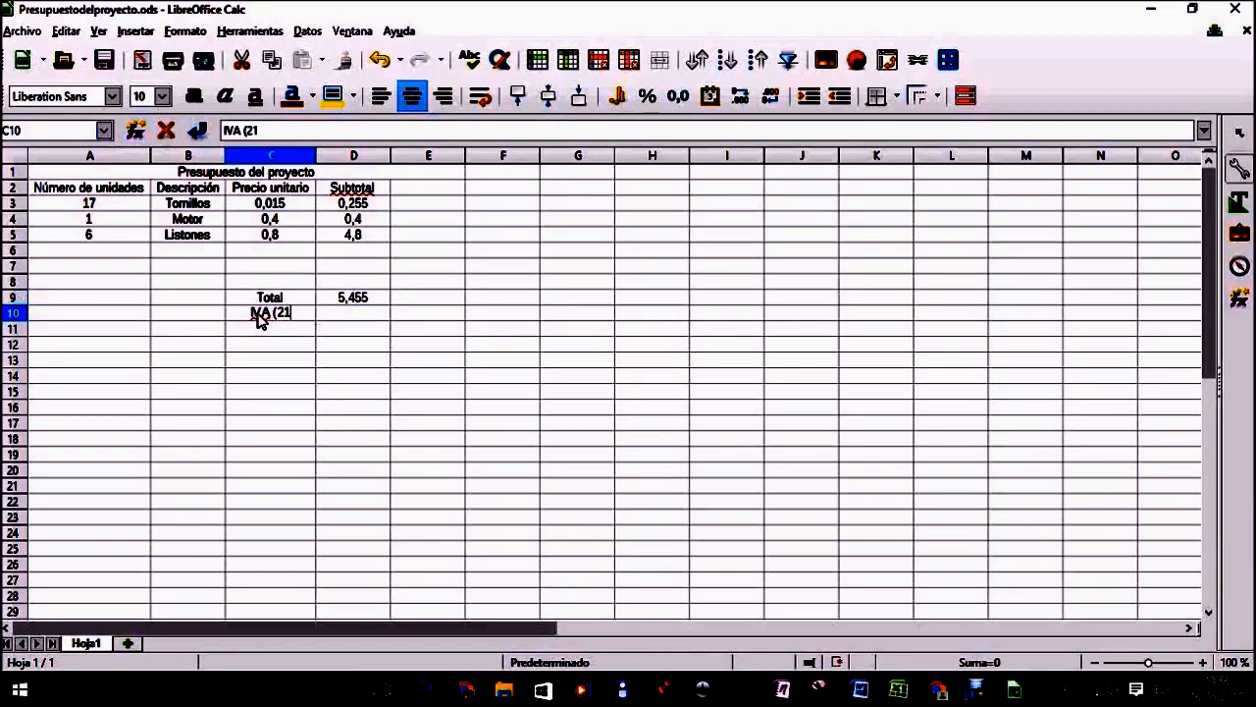
type("&")
key("BackSpace")
type("%")
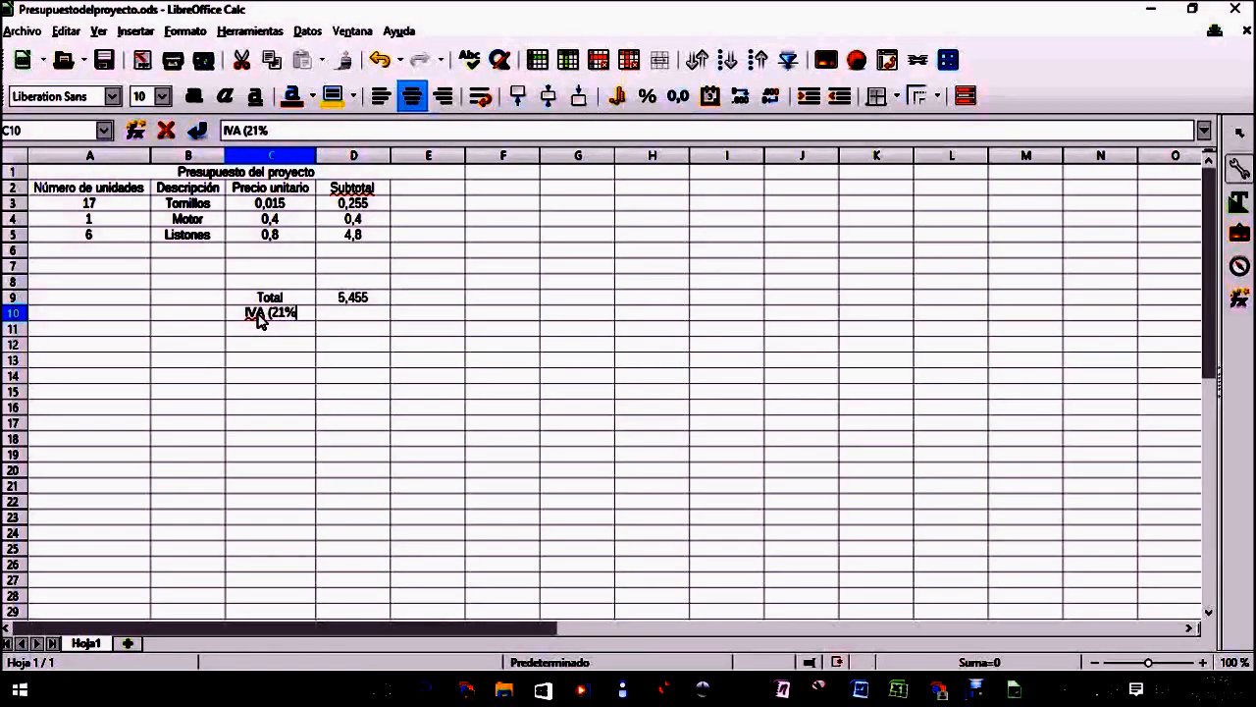
type(")")
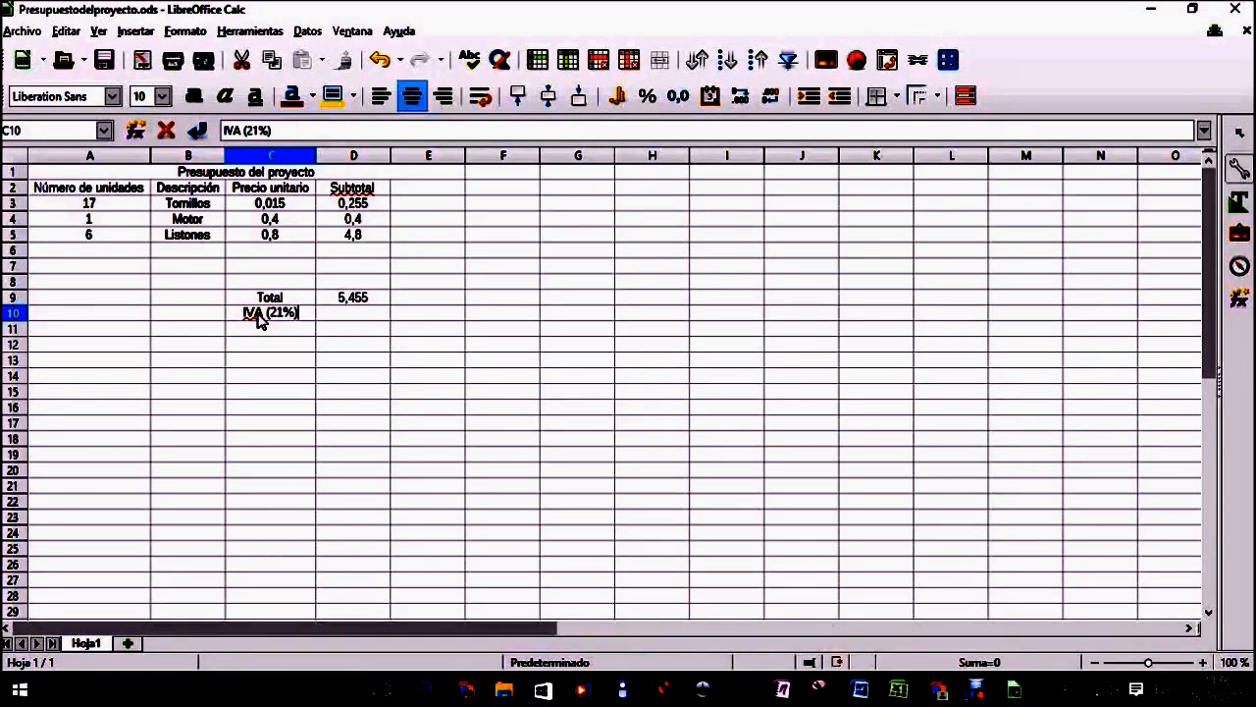
Step: Calculate the IVA in cell D10 with a formula that multiplies the total in D9 by 0,21
left_click(337, 318)
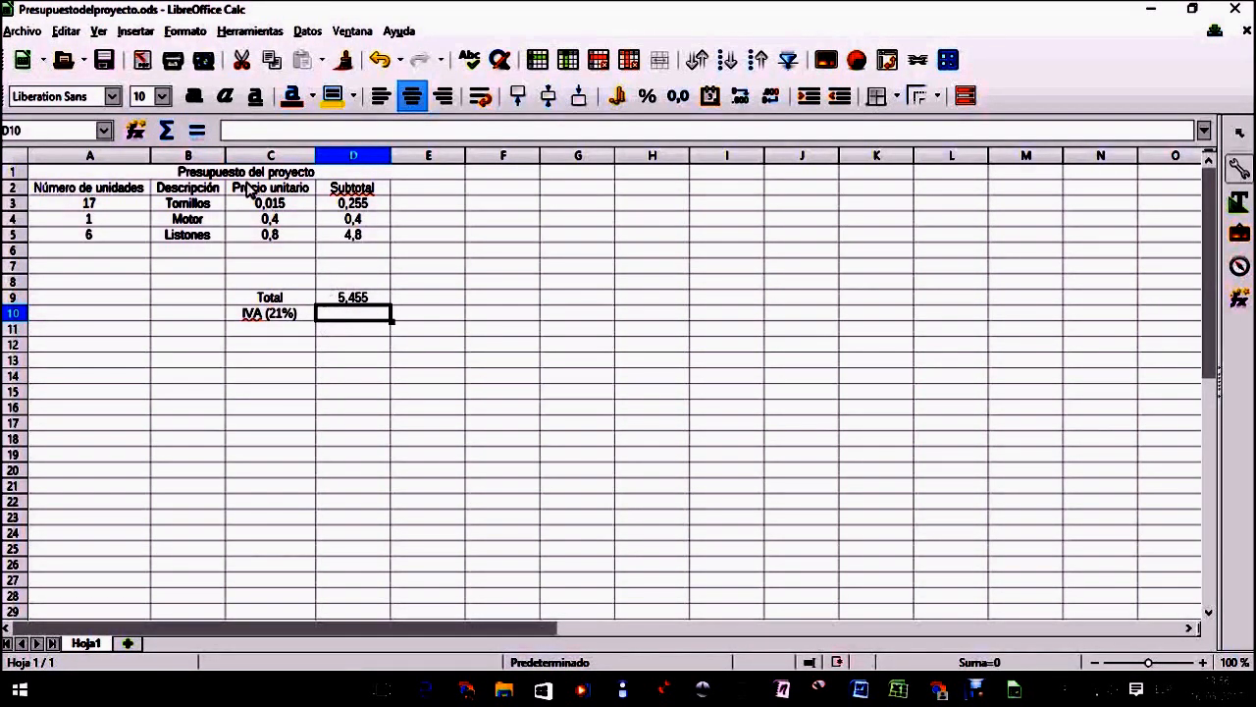
left_click(198, 131)
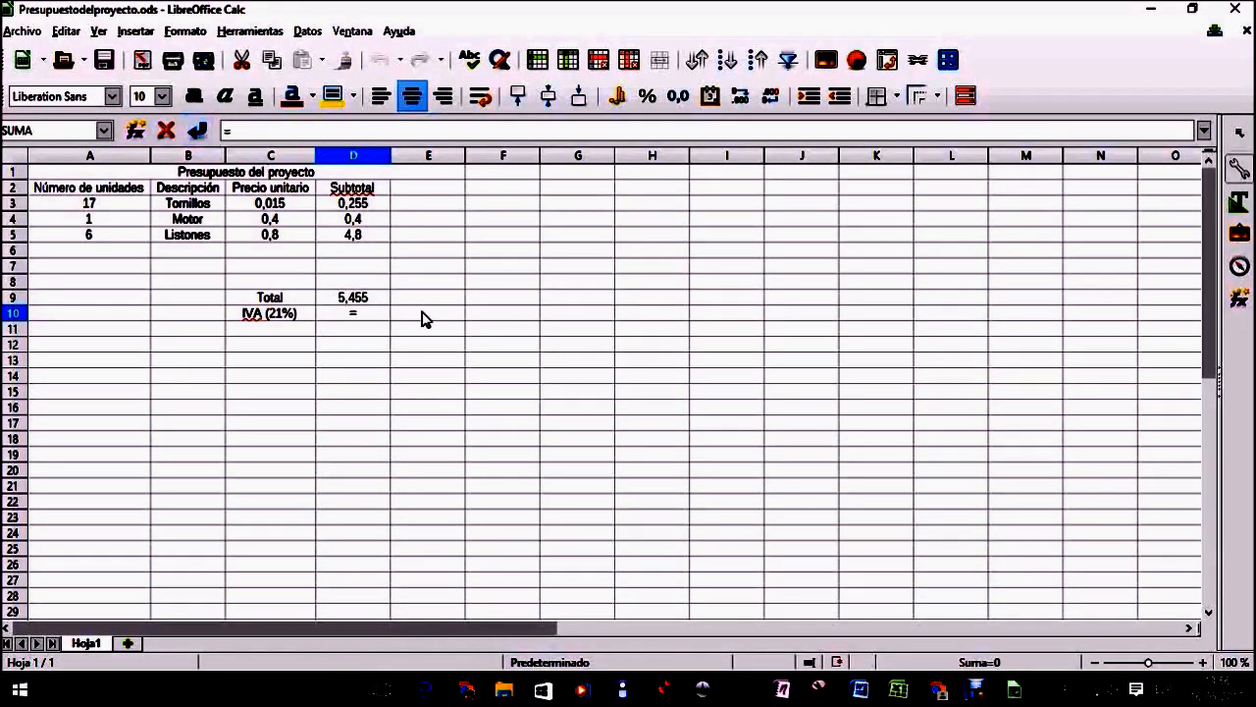
left_click(378, 304)
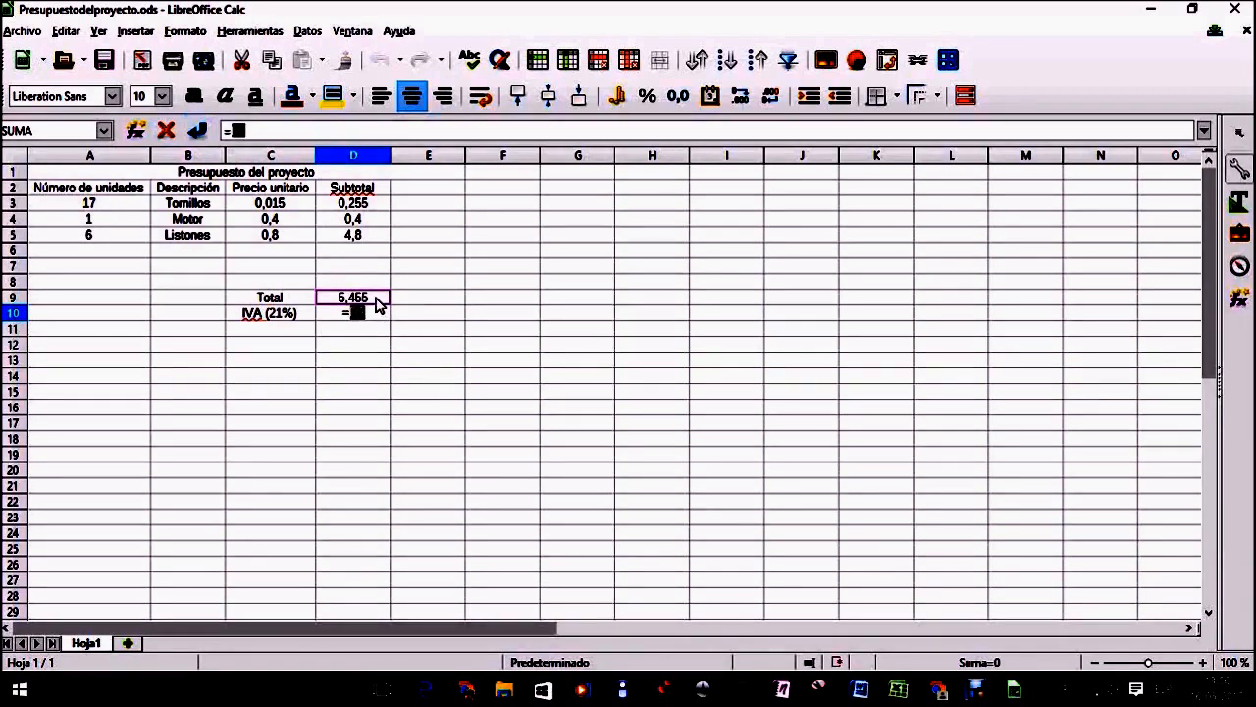
type("*,21")
key("Return")
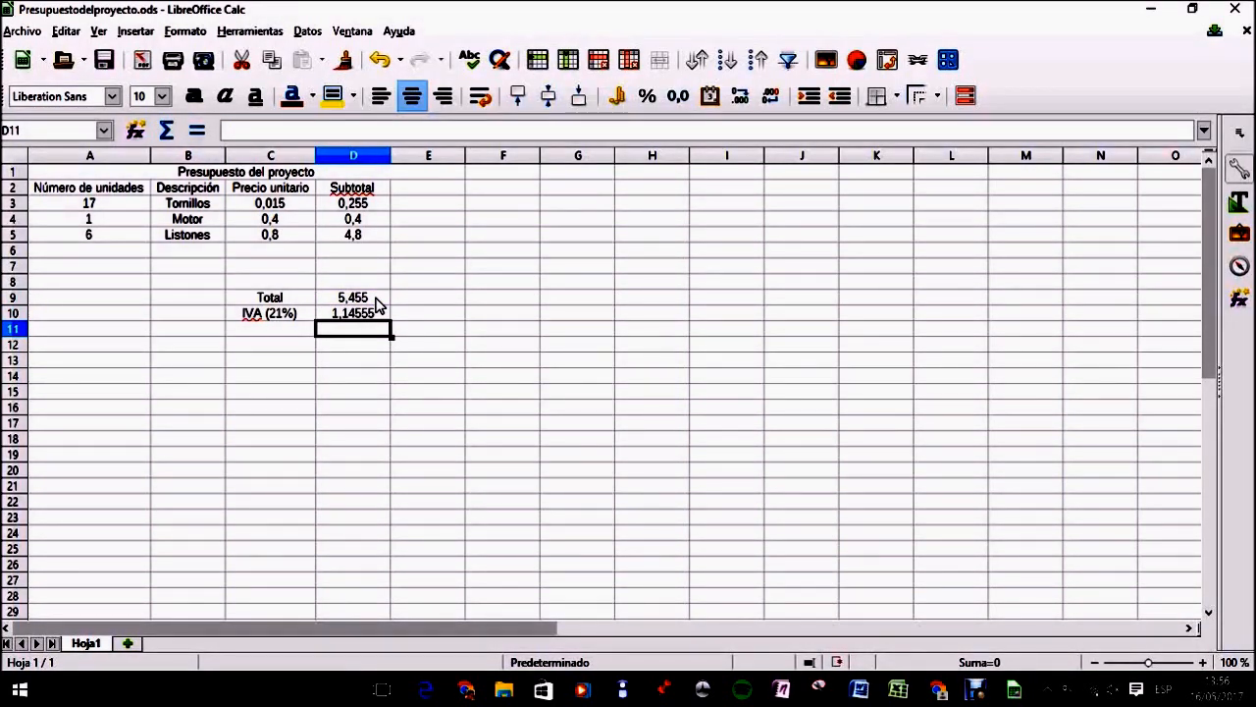
Step: Enter the label "Total con IVA" in cell C11 and add the total and the IVA in cell D11 with the formula =D9+D10
left_click(276, 334)
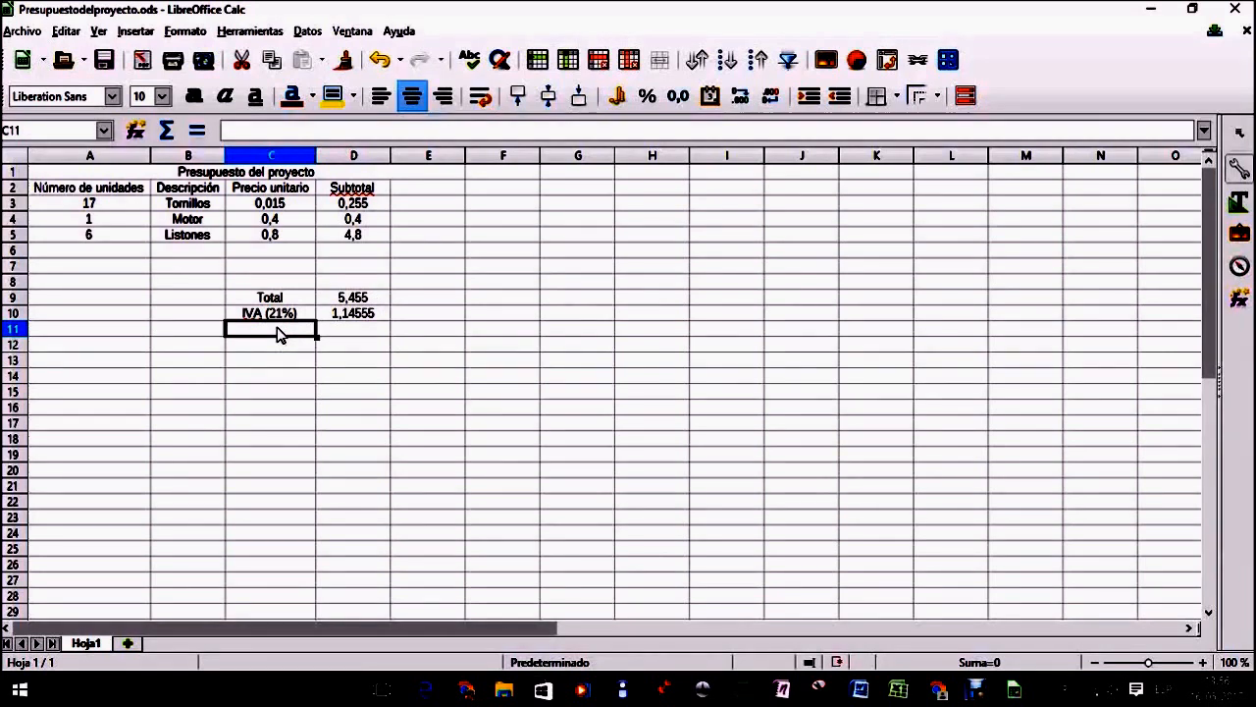
type("Total con IVA")
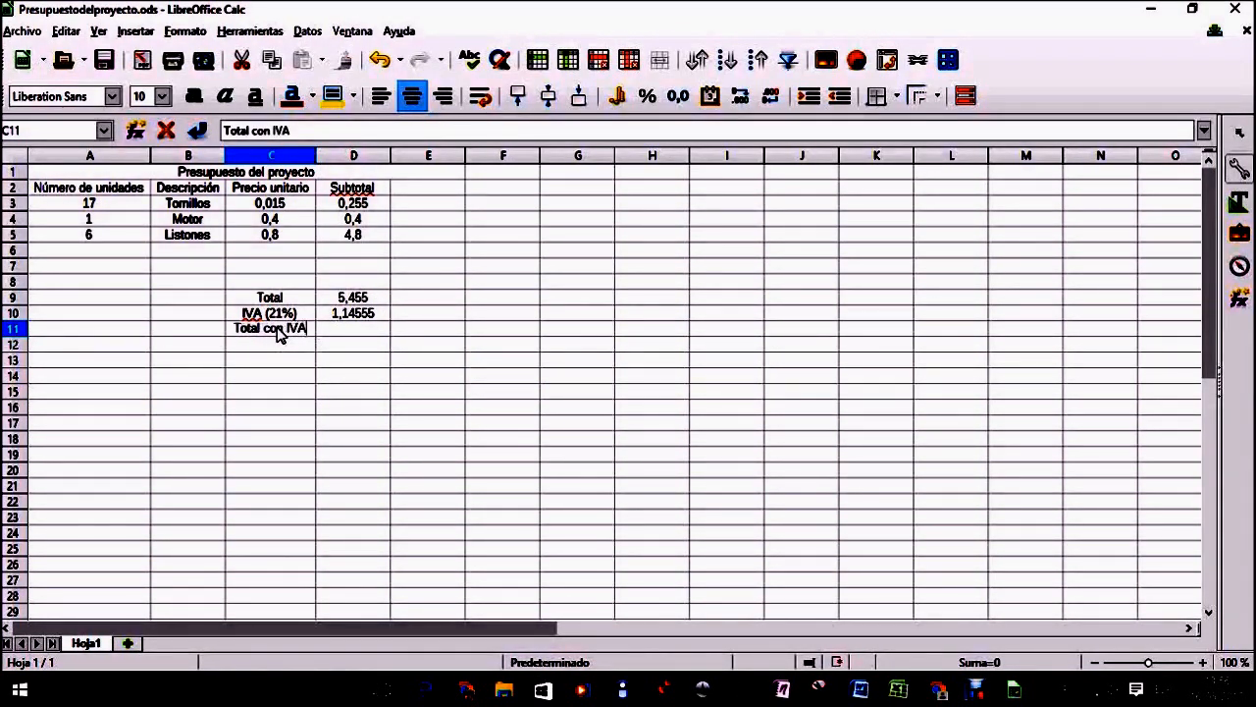
left_click(335, 336)
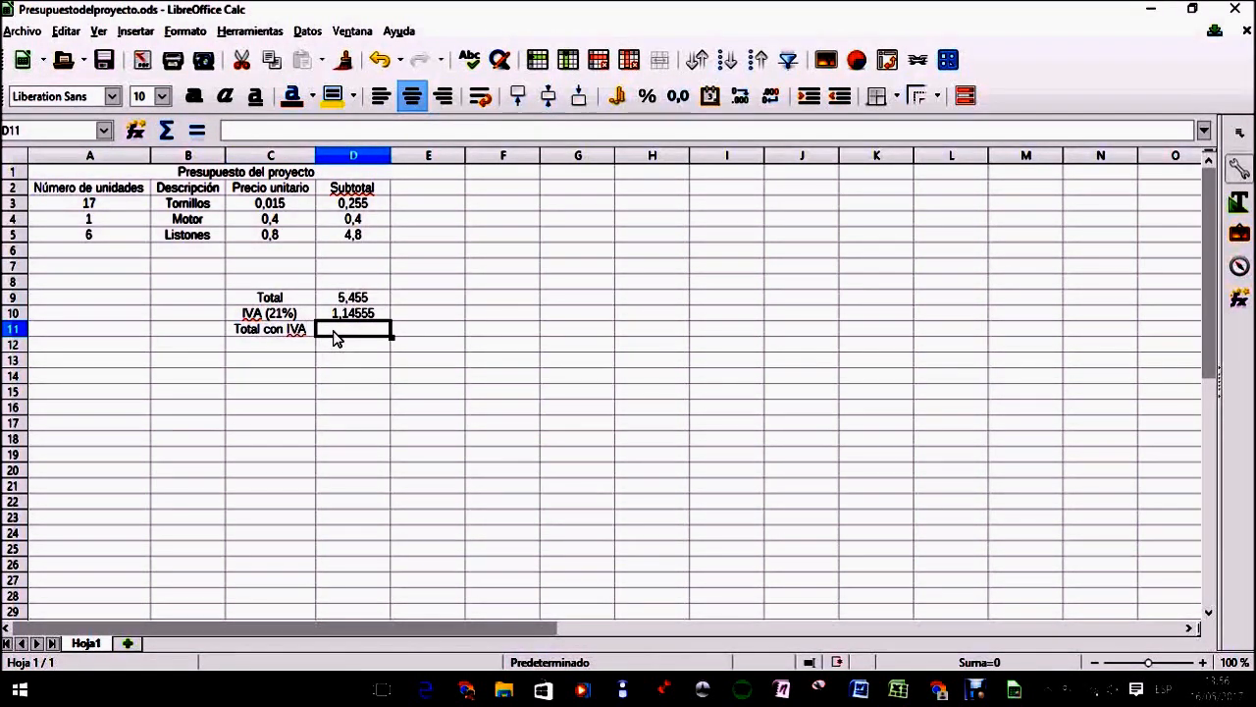
left_click(199, 133)
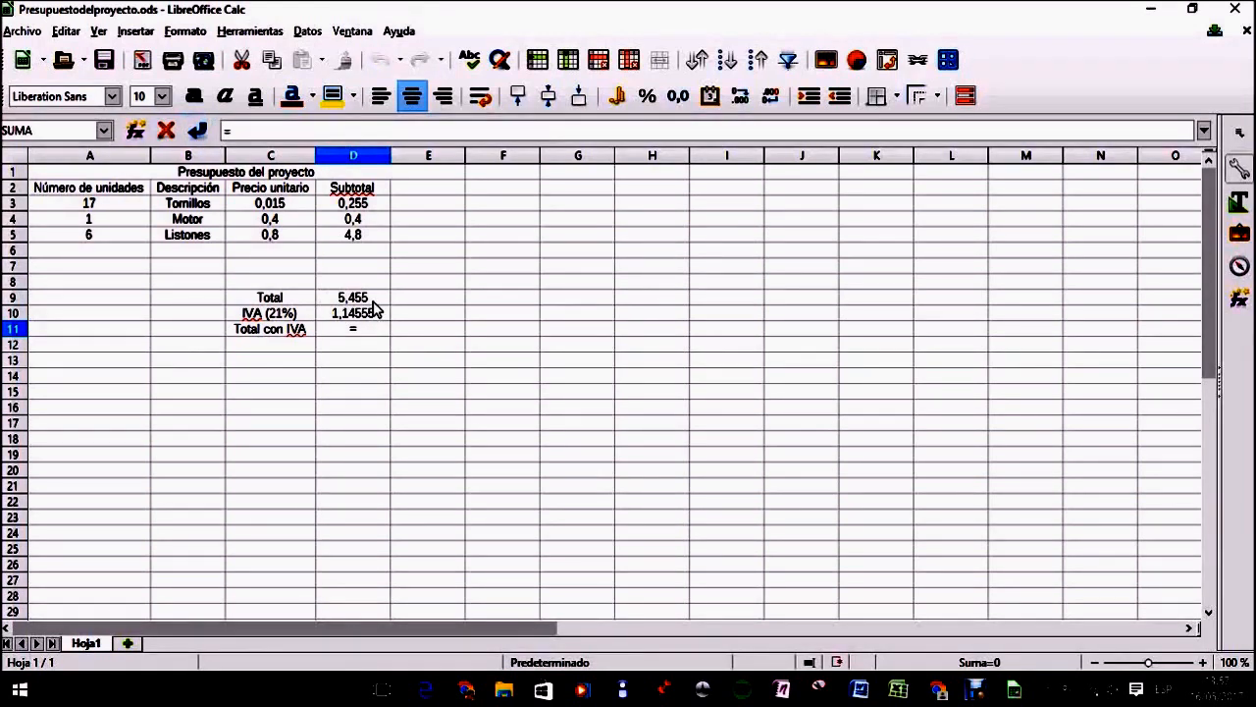
left_click(374, 303)
type("+")
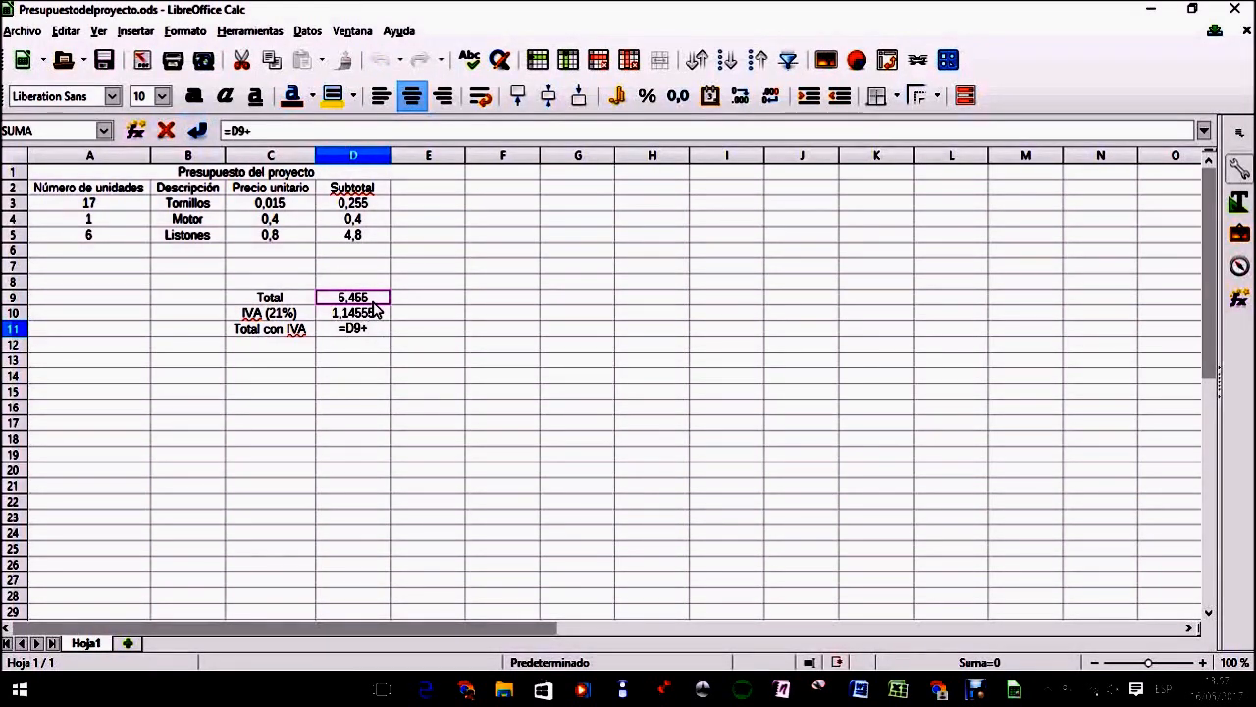
left_click_drag(375, 310, 374, 312)
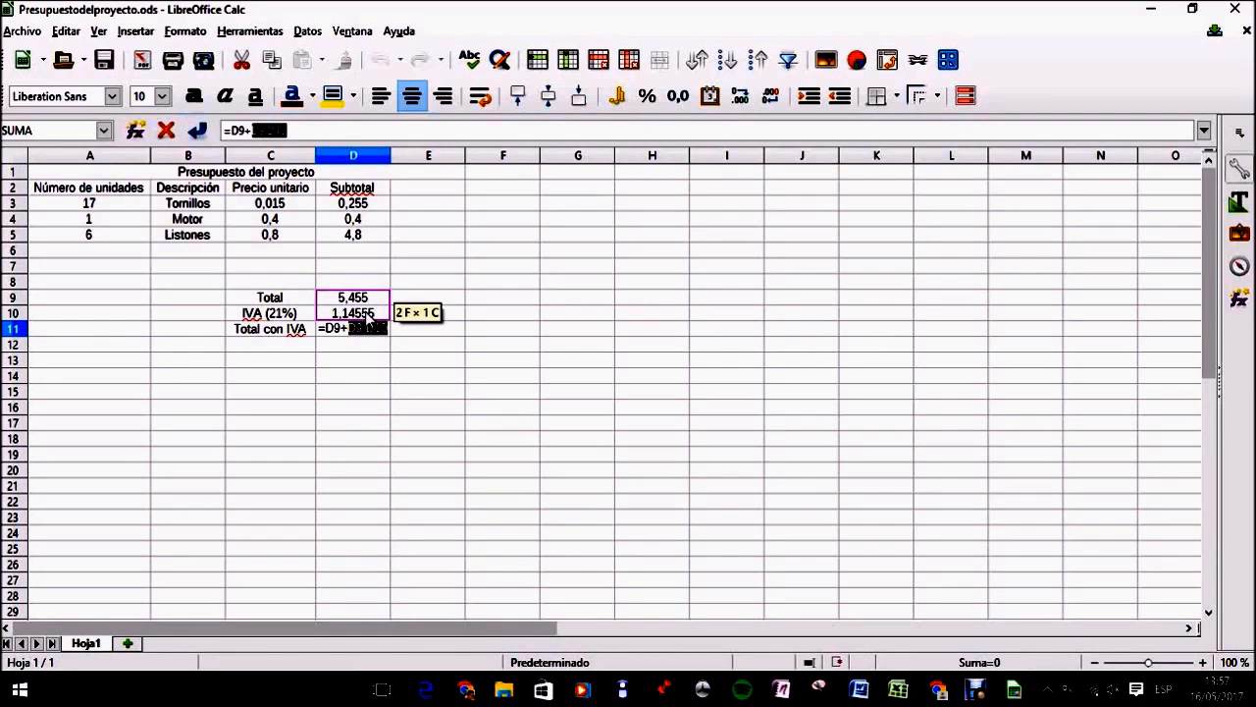
left_click(343, 317)
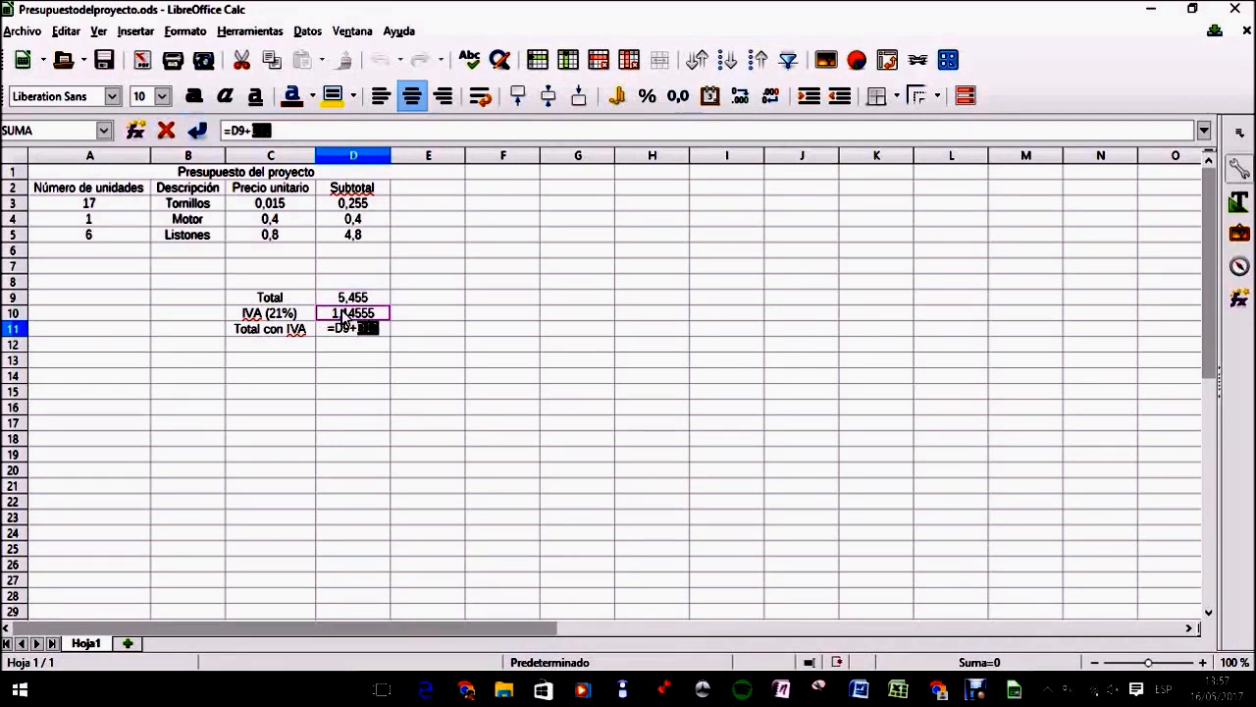
key("Return")
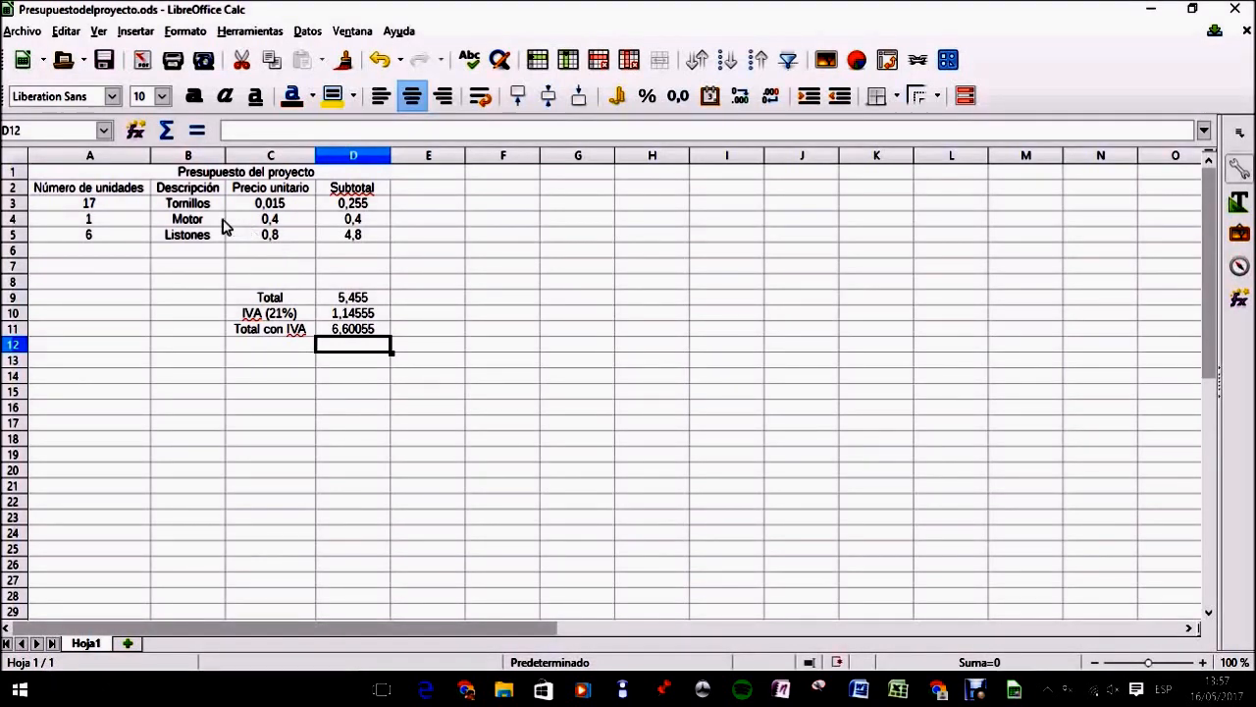
Step: Change the Motor unit price in cell C4 to 0,45 so the formulas recalculate the budget
left_click(251, 222)
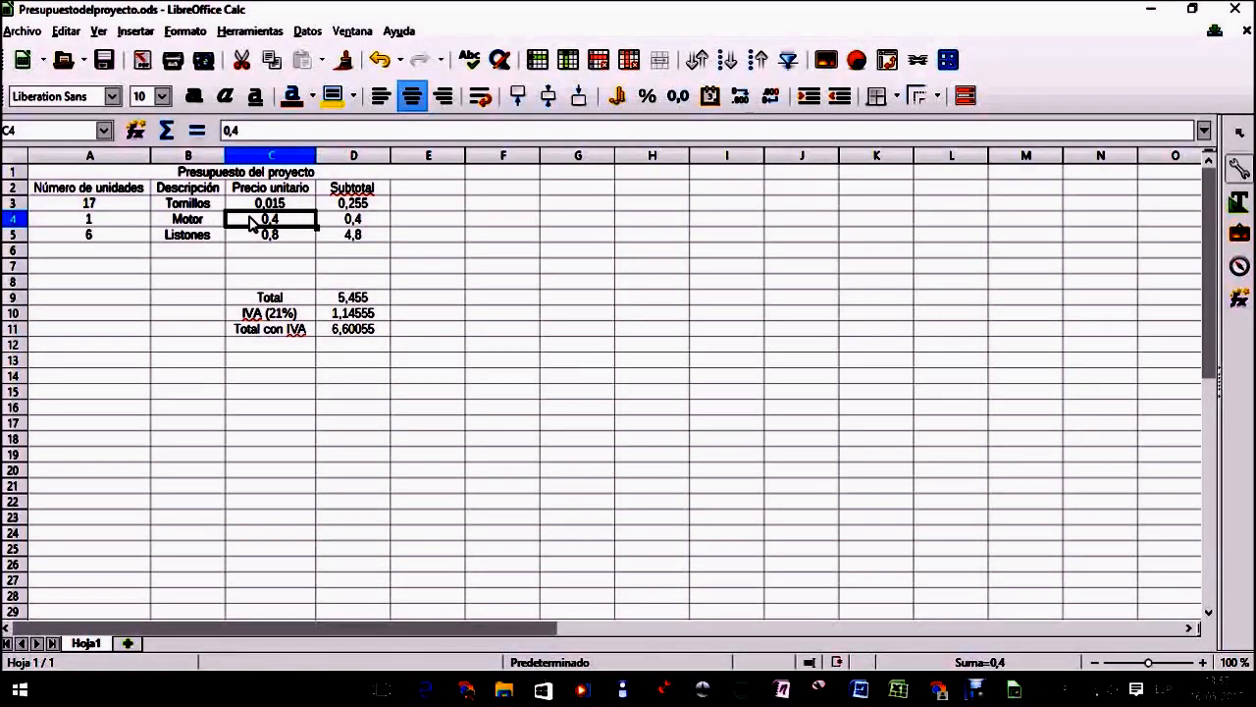
type(",45")
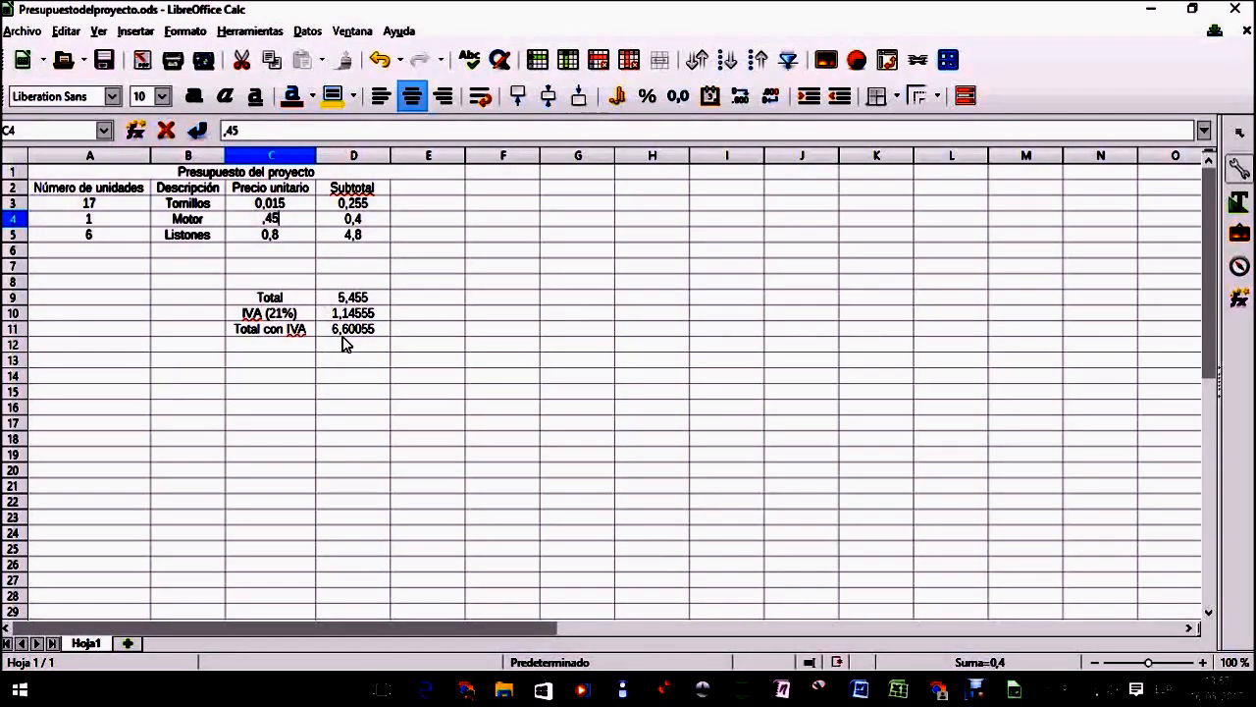
key("Return")
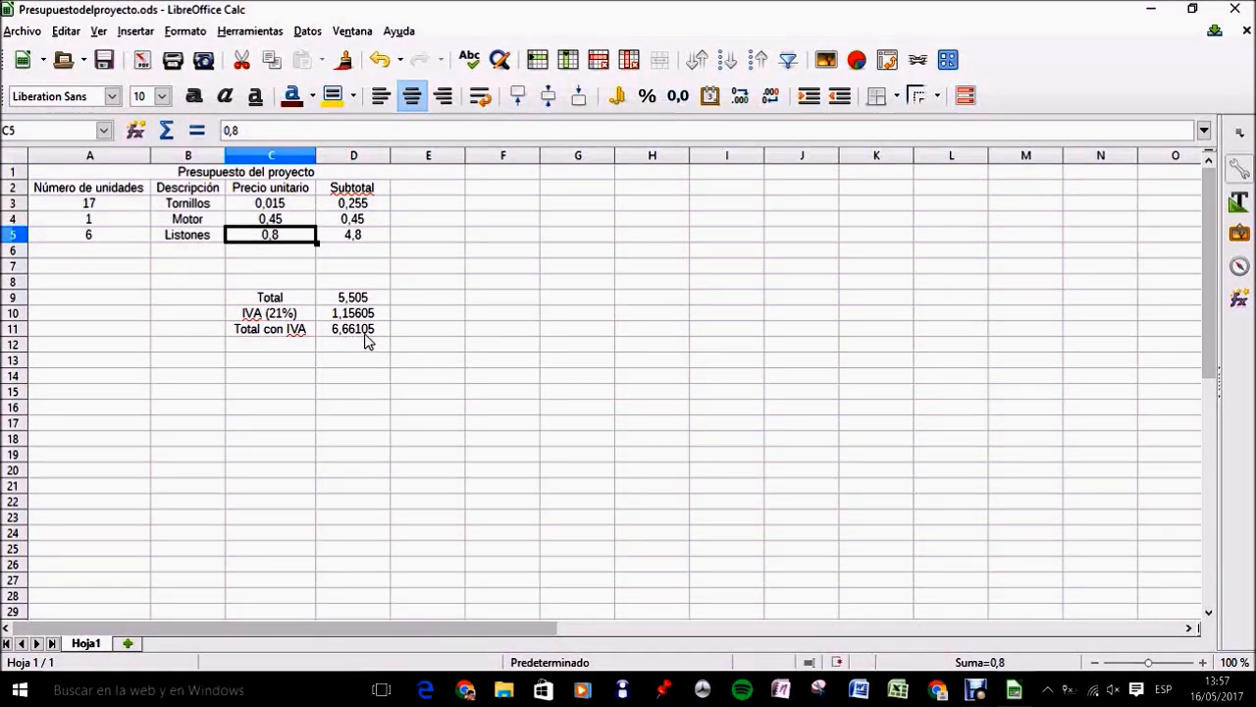
left_click(420, 442)
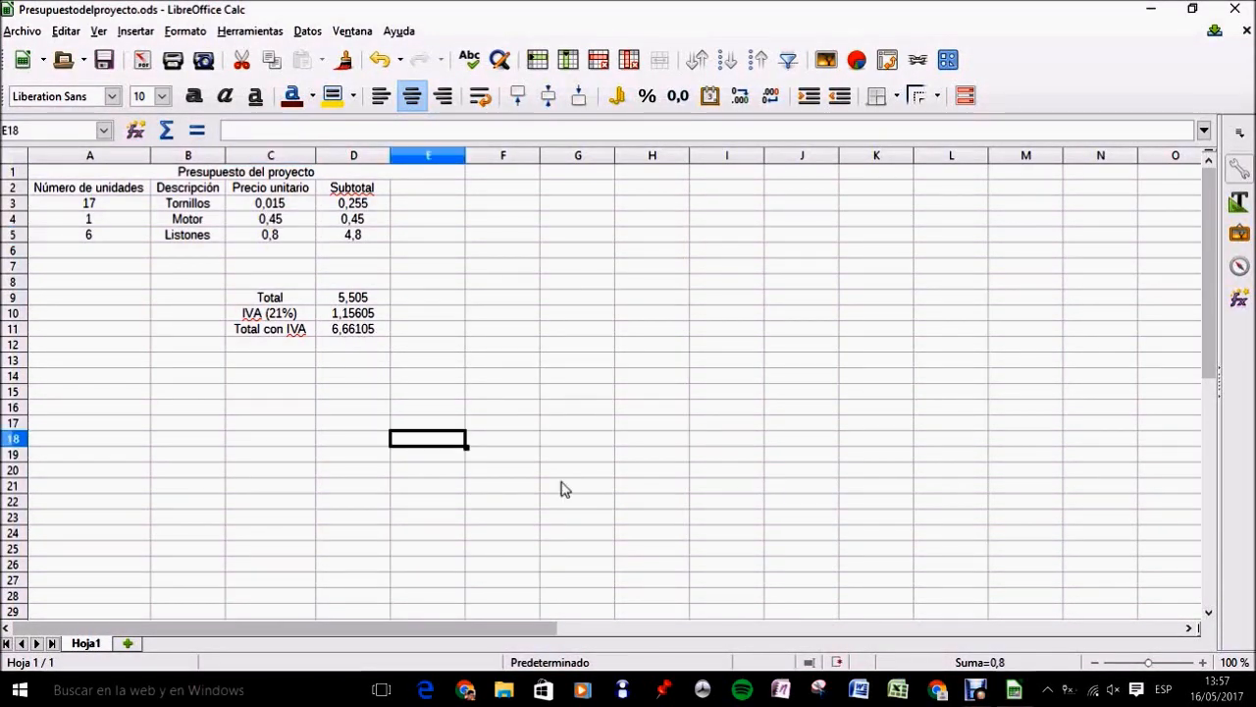
left_click(989, 695)
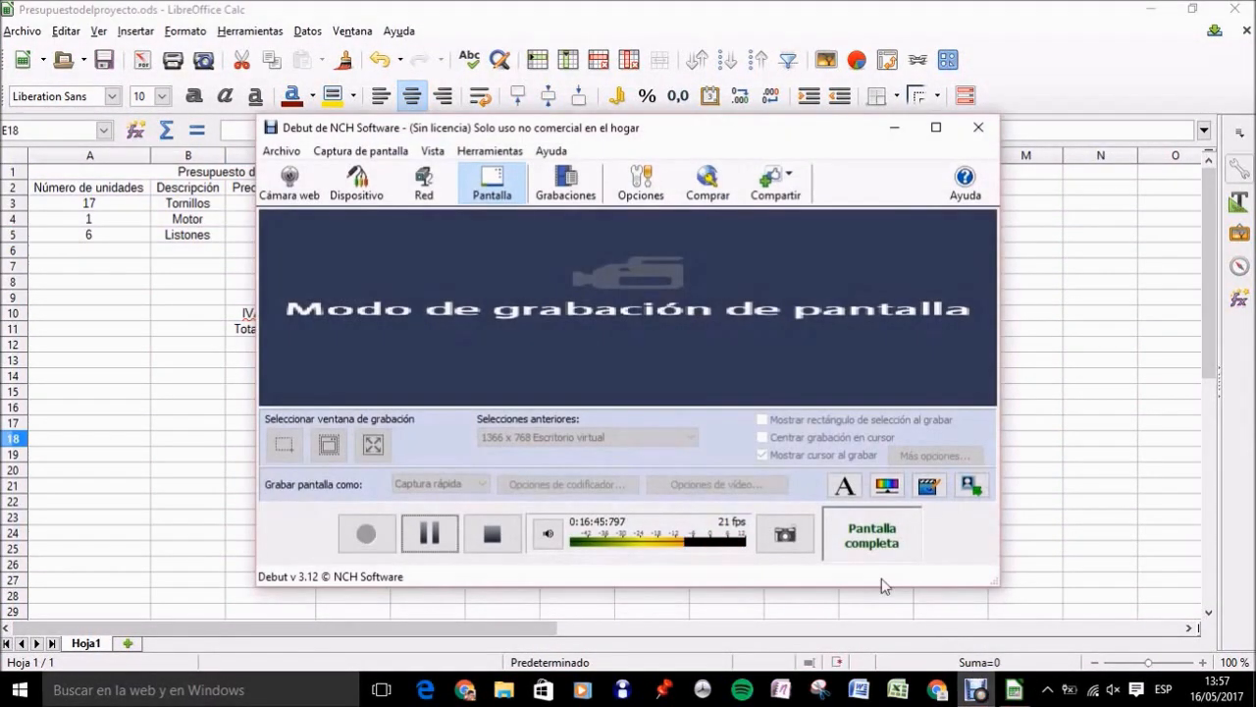